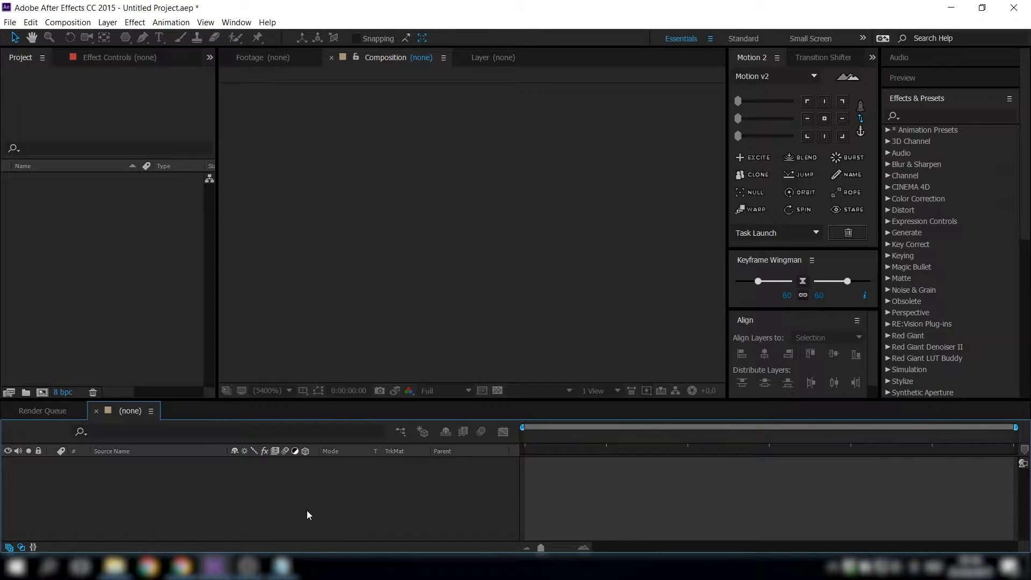
# Create a 1920 × 1080, 30 fps, five-second composition and add a comp-sized dark gray solid.
pyautogui.hotkey('ctrl', 'n')
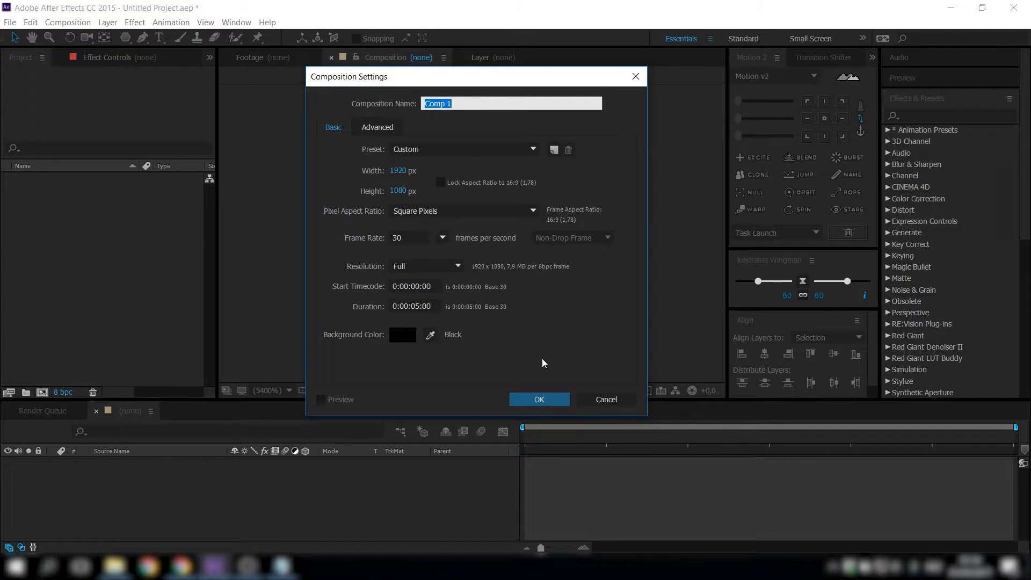
pyautogui.click(539, 400)
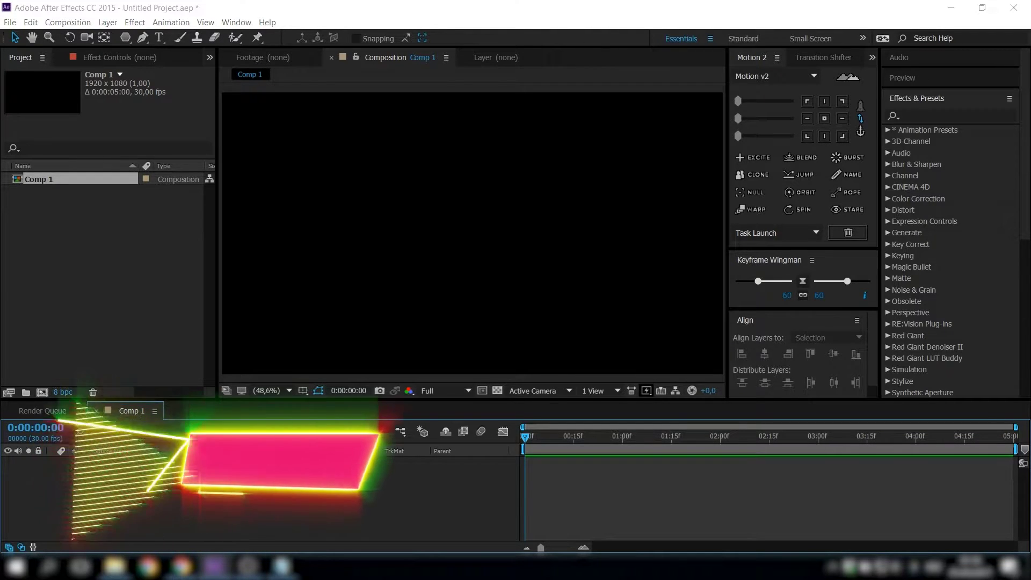
pyautogui.hotkey('ctrl', 'y')
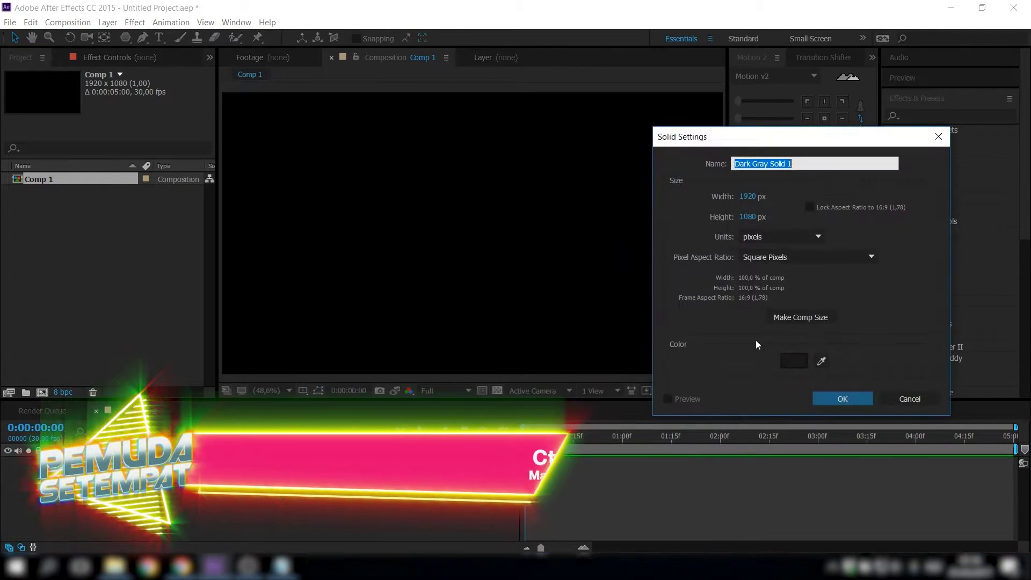
pyautogui.click(843, 400)
# Apply the Gradient Ramp effect to the dark gray solid and set its ramp shape to Radial Ramp.
pyautogui.click(936, 116)
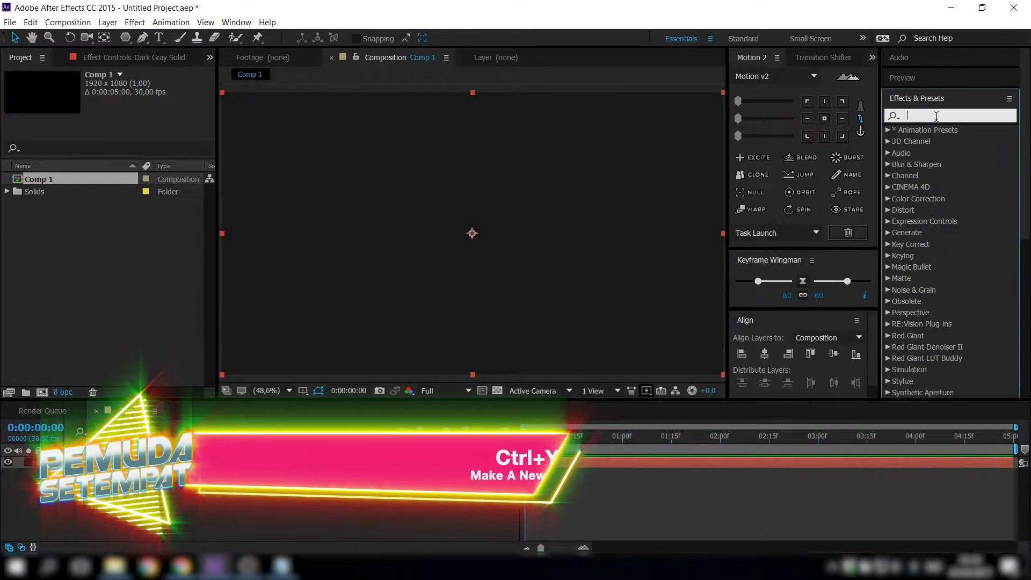
pyautogui.write('ramp')
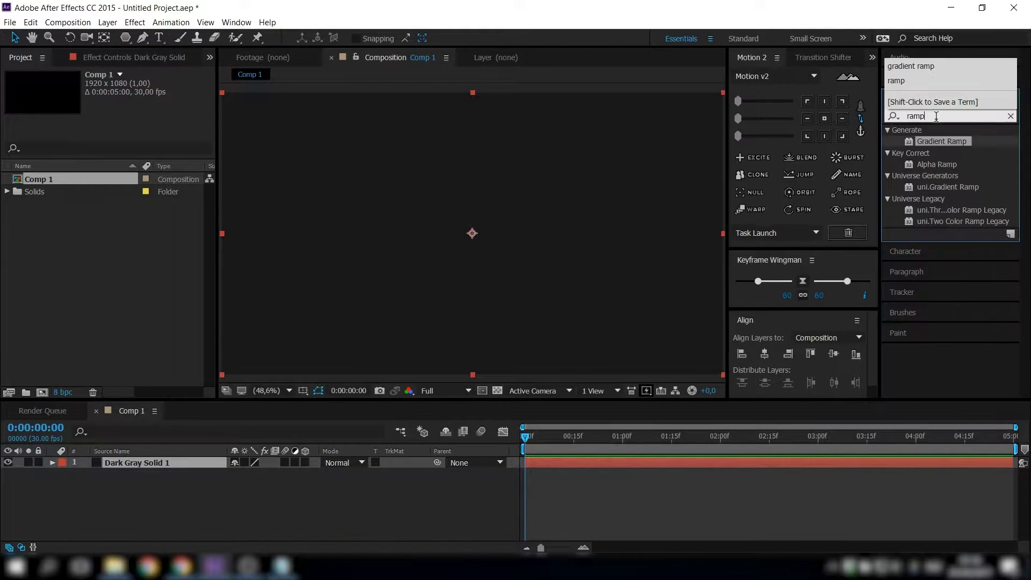
pyautogui.moveTo(956, 142); pyautogui.dragTo(278, 204)
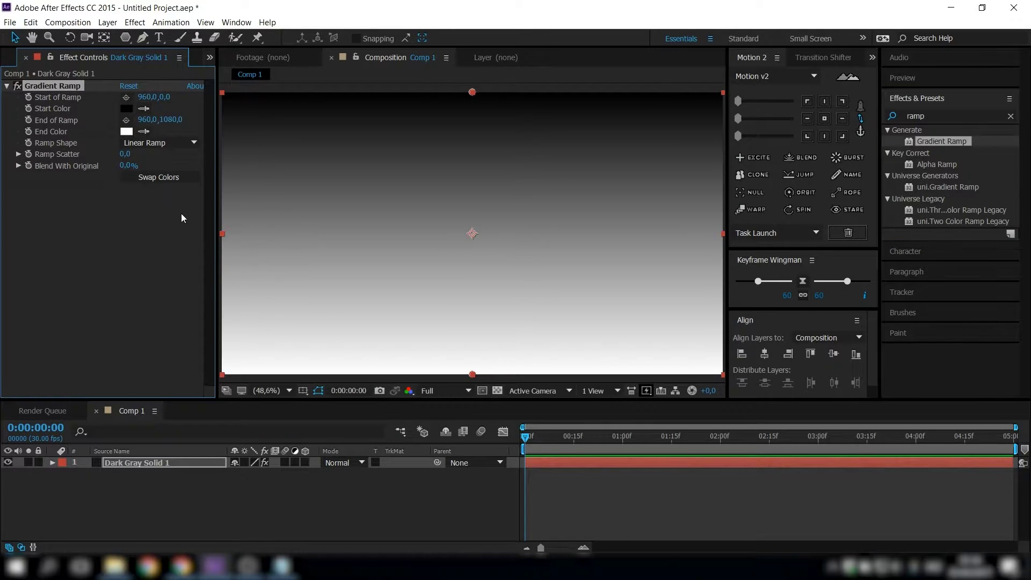
pyautogui.click(163, 143)
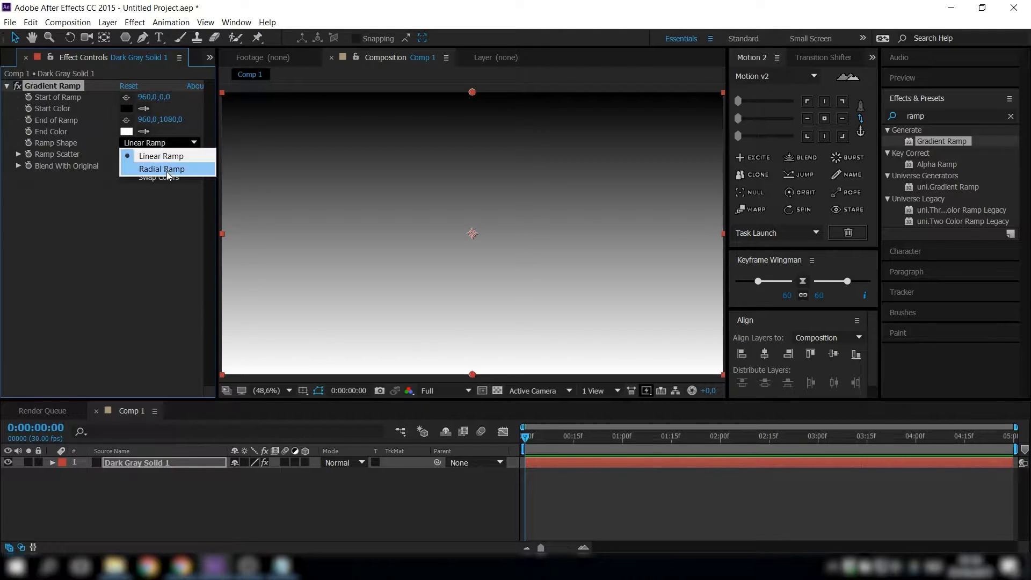
pyautogui.click(162, 168)
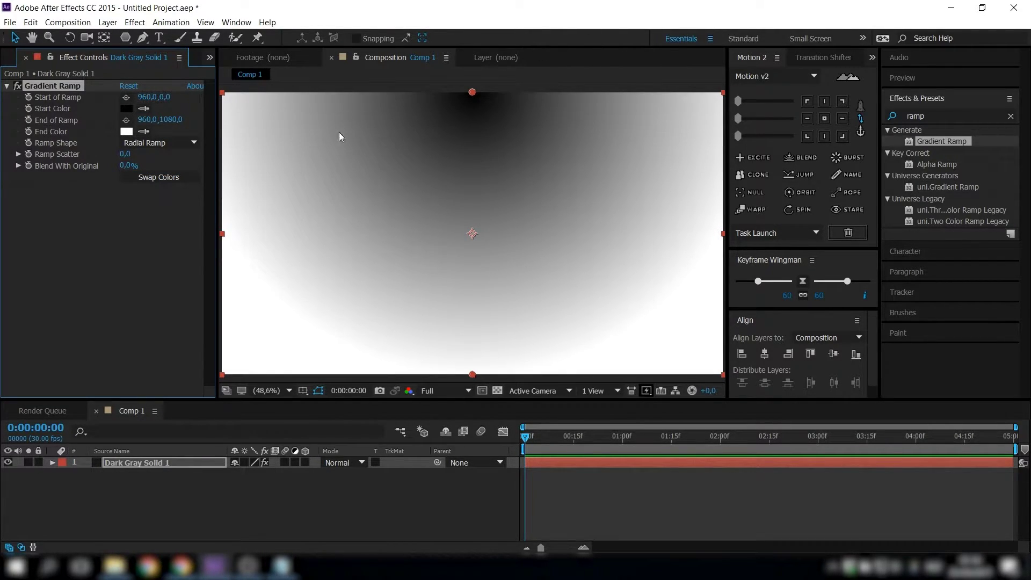
# Set the gradient's Start of Ramp to 960,540 and its End of Ramp to about 960,1749.
pyautogui.click(165, 96)
pyautogui.write('540')
pyautogui.press('Return')
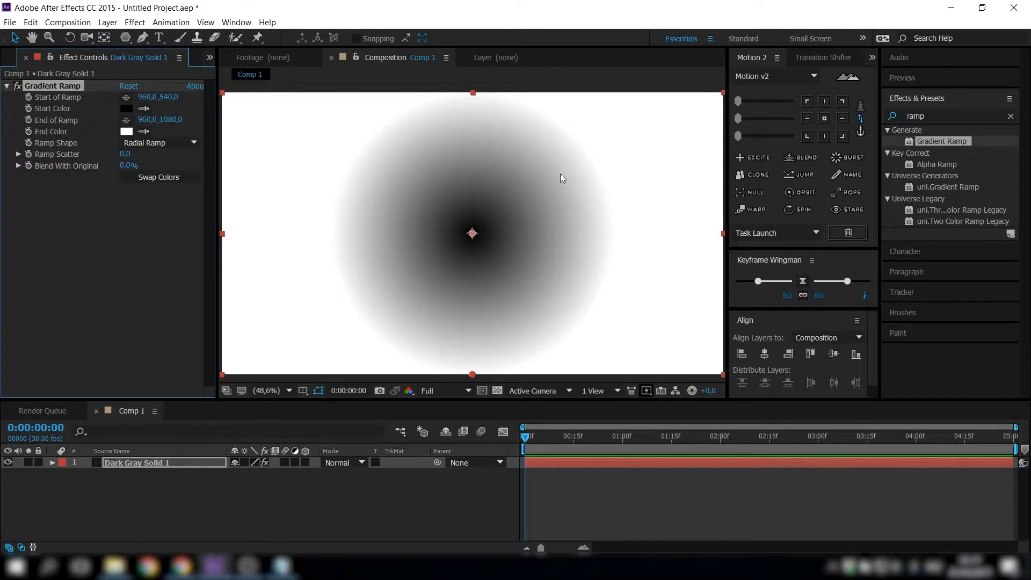
pyautogui.moveTo(170, 123); pyautogui.dragTo(623, 115)
# Set the gradient's start color to about red ED073D and sample that red as the end color.
pyautogui.click(127, 108)
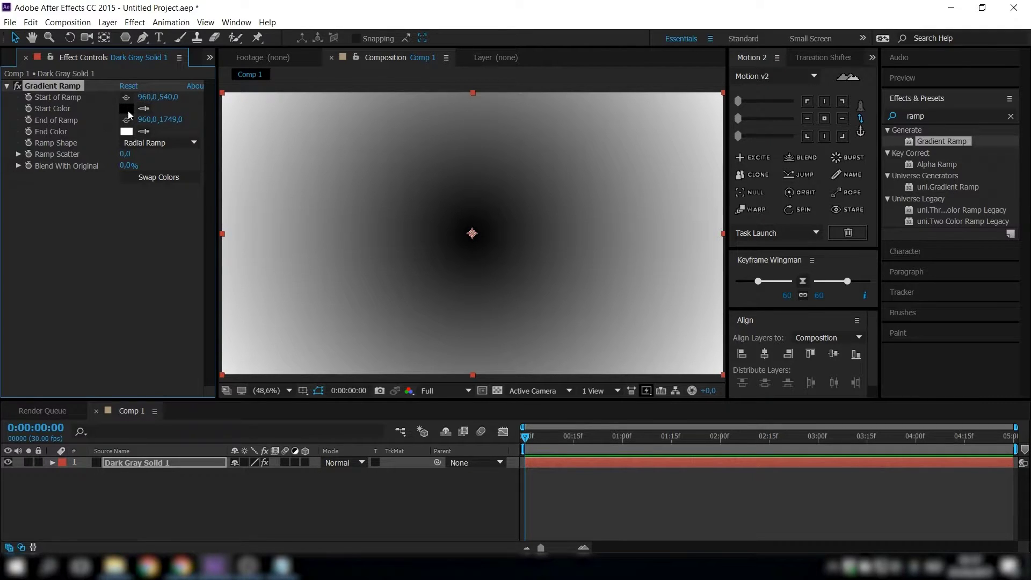
pyautogui.click(868, 247)
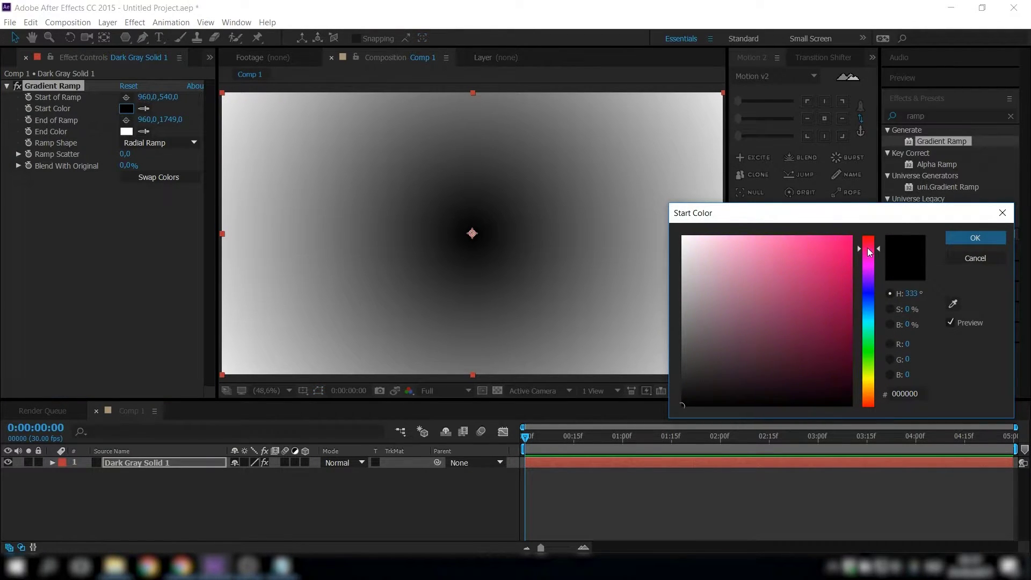
pyautogui.click(845, 247)
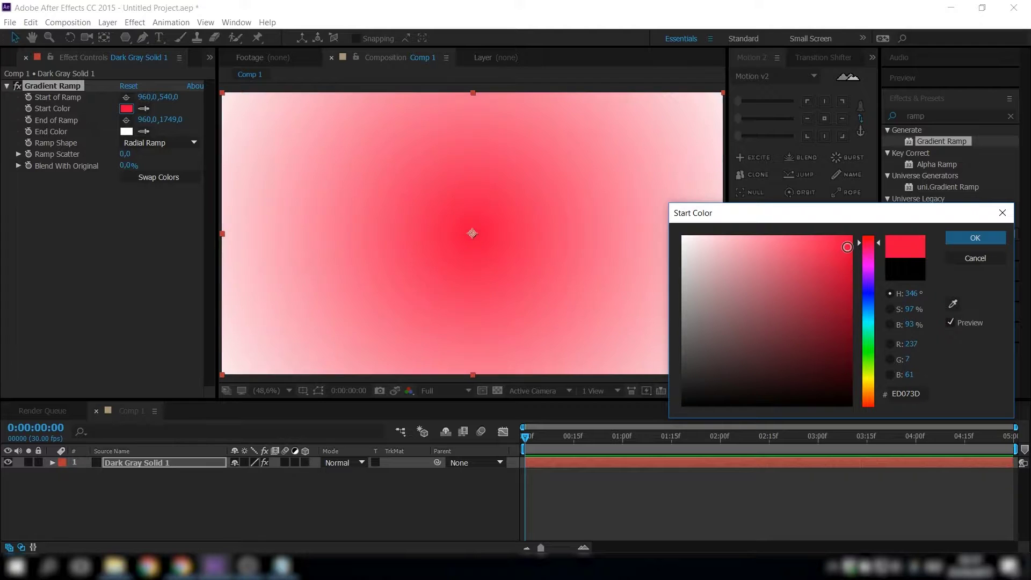
pyautogui.click(976, 238)
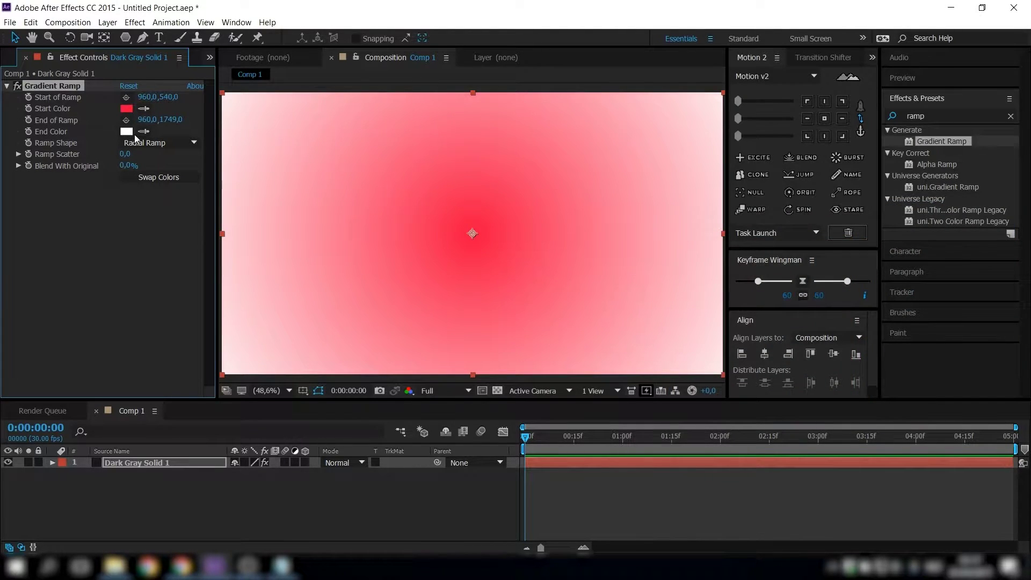
pyautogui.click(130, 109)
# Change the gradient's start color to a lighter pink, about EB466D, and collapse the effect's settings.
pyautogui.click(128, 111)
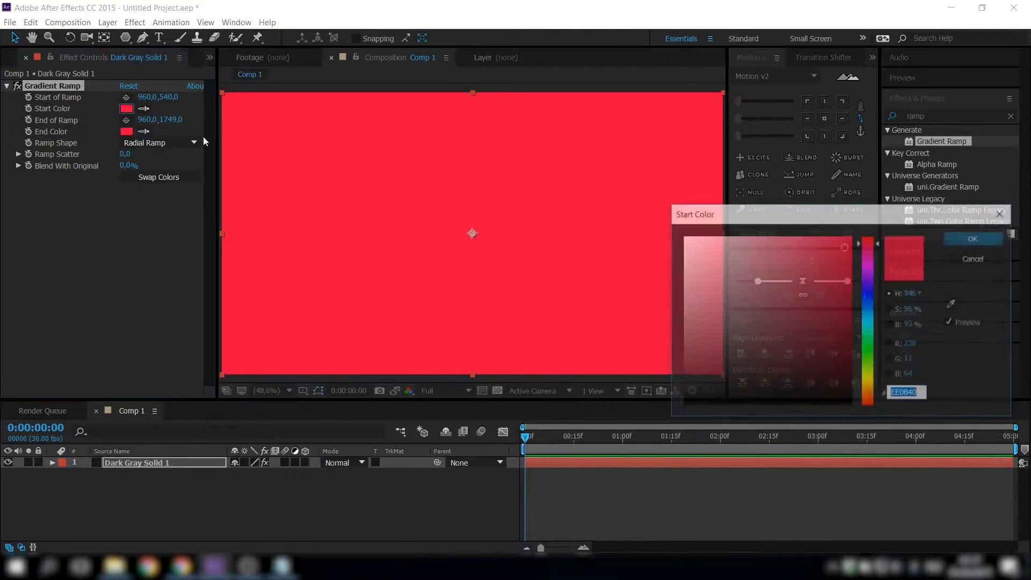
pyautogui.click(798, 249)
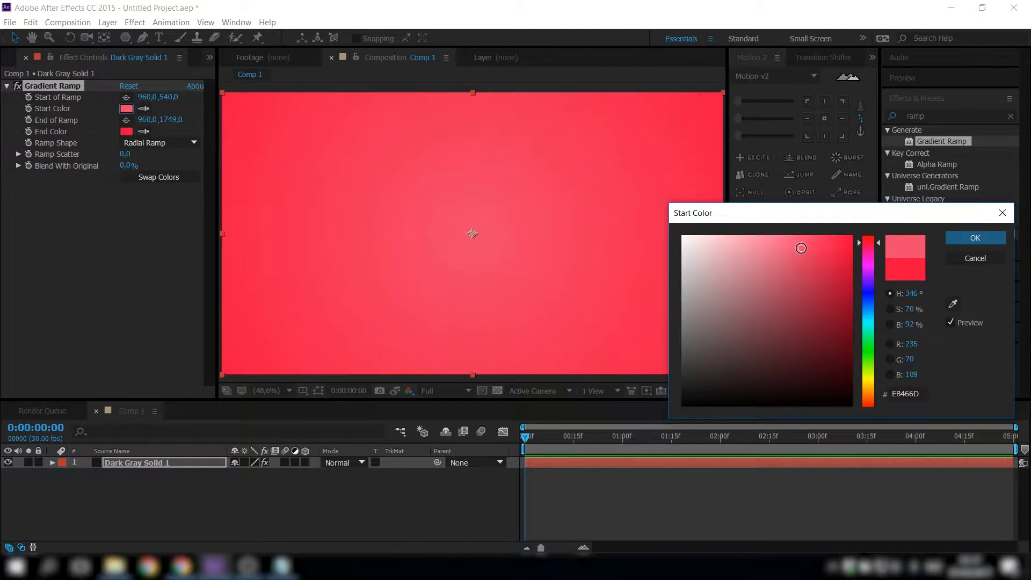
pyautogui.click(967, 239)
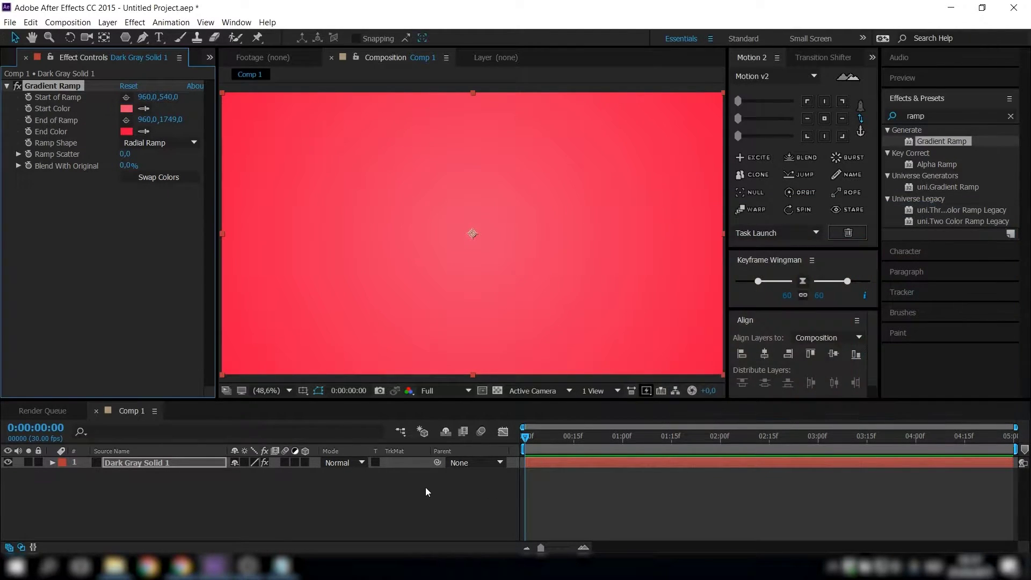
pyautogui.click(7, 87)
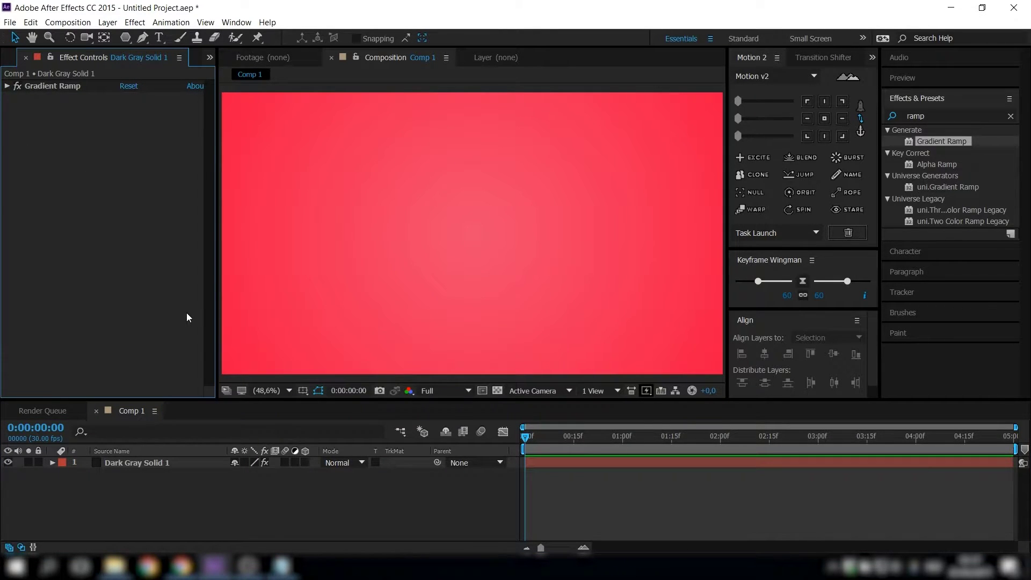
# With no layer selected, draw an unfilled circle about 746 px in diameter and give its white stroke a 20 px width.
pyautogui.click(256, 509)
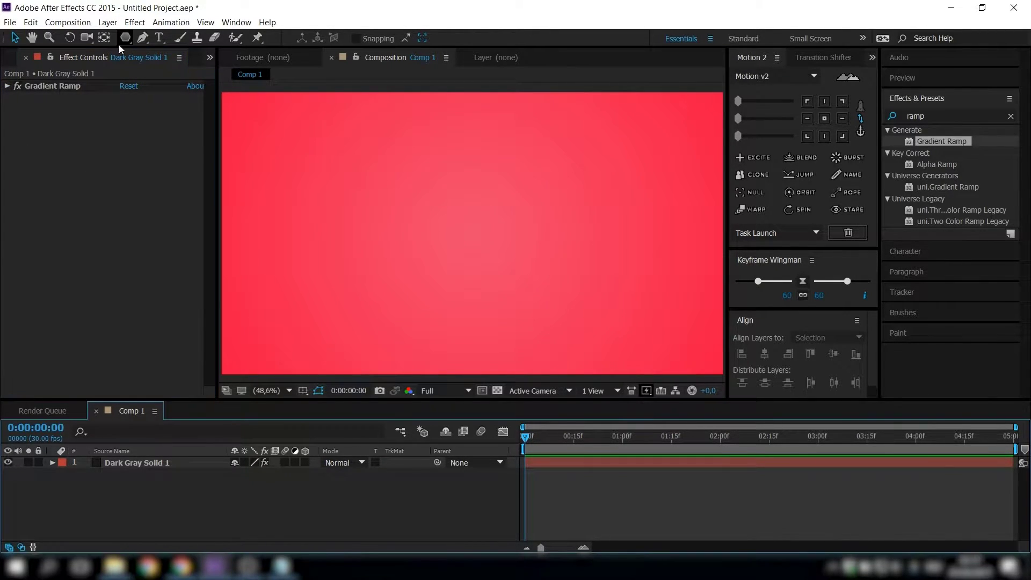
pyautogui.moveTo(124, 43)
pyautogui.mouseDown()
pyautogui.moveTo(156, 51)
pyautogui.moveTo(163, 73)
pyautogui.mouseUp()
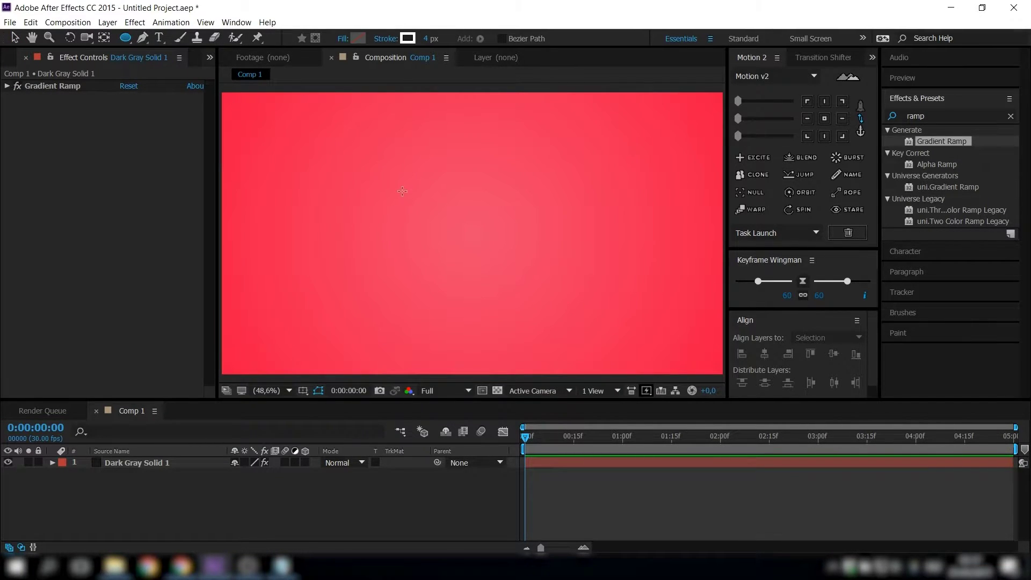
pyautogui.moveTo(424, 151)
pyautogui.mouseDown()
pyautogui.moveTo(469, 232)
pyautogui.moveTo(546, 326)
pyautogui.moveTo(620, 346)
pyautogui.mouseUp()
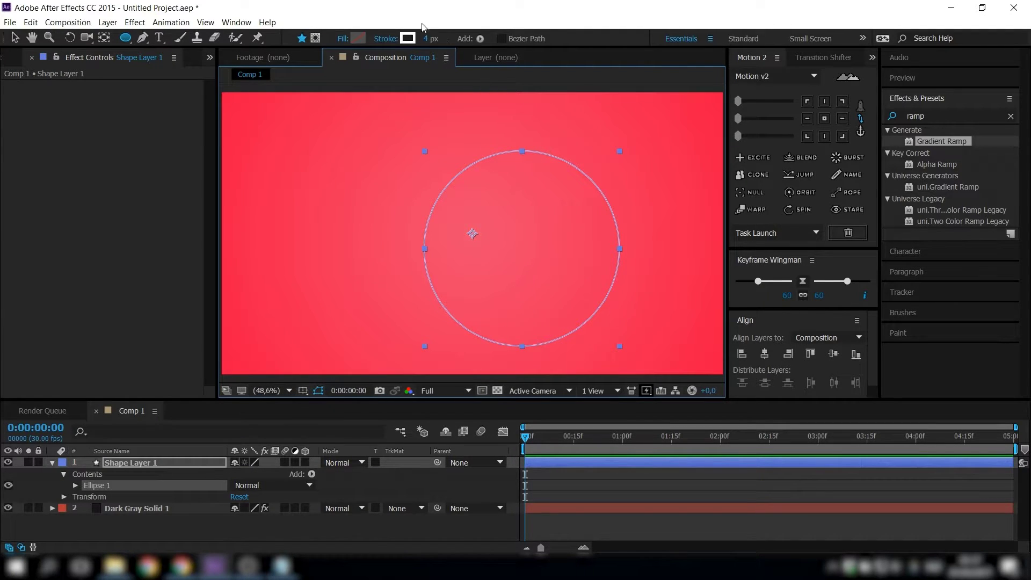
pyautogui.click(430, 38)
pyautogui.write('20')
pyautogui.press('Return')
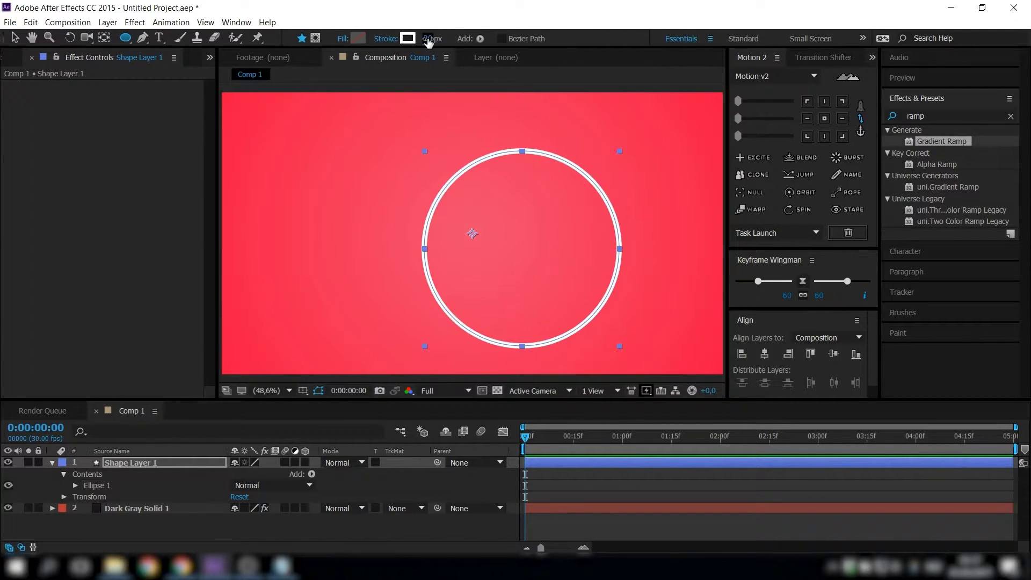
# Set the position in the ellipse's own transform to 0,0 and center the shape layer horizontally in the composition.
pyautogui.click(75, 486)
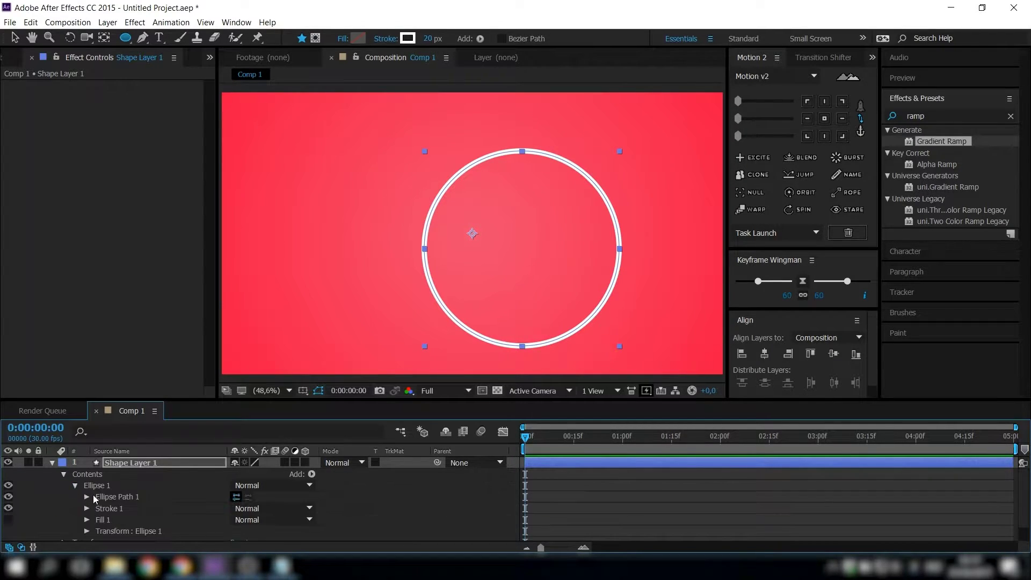
pyautogui.scroll(-1, 150, 467)
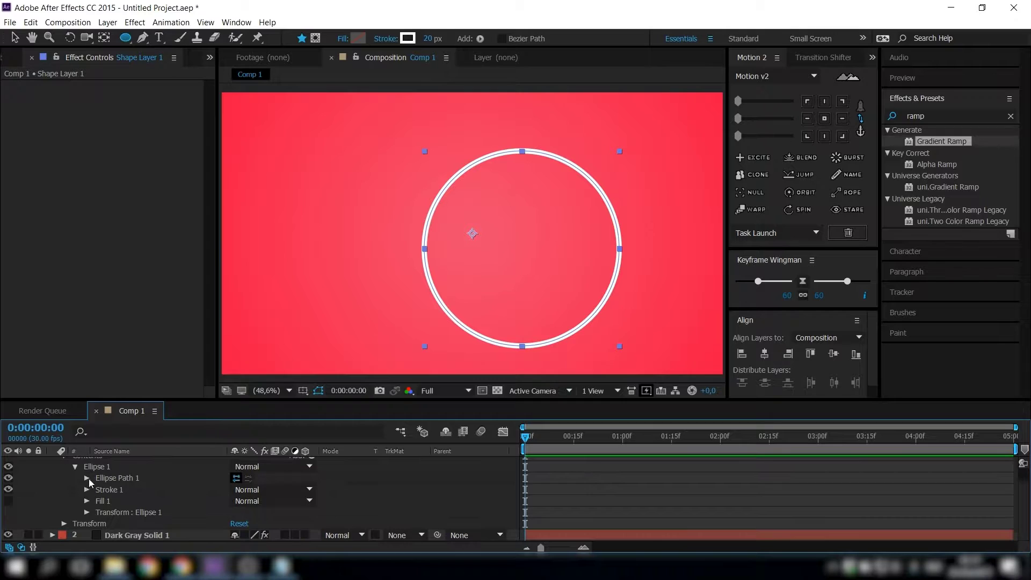
pyautogui.click(87, 478)
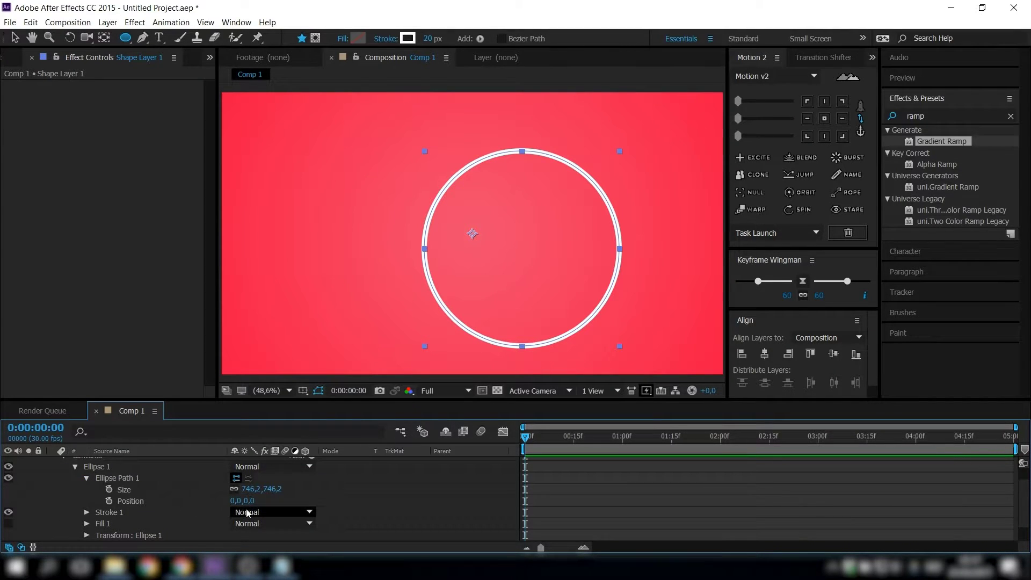
pyautogui.click(87, 478)
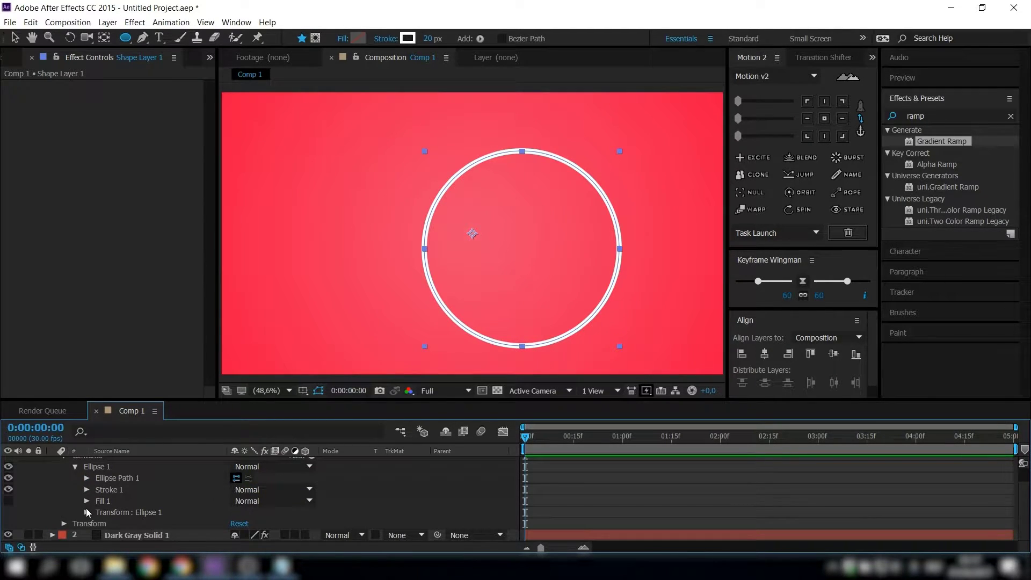
pyautogui.click(87, 513)
pyautogui.scroll(-3, 157, 502)
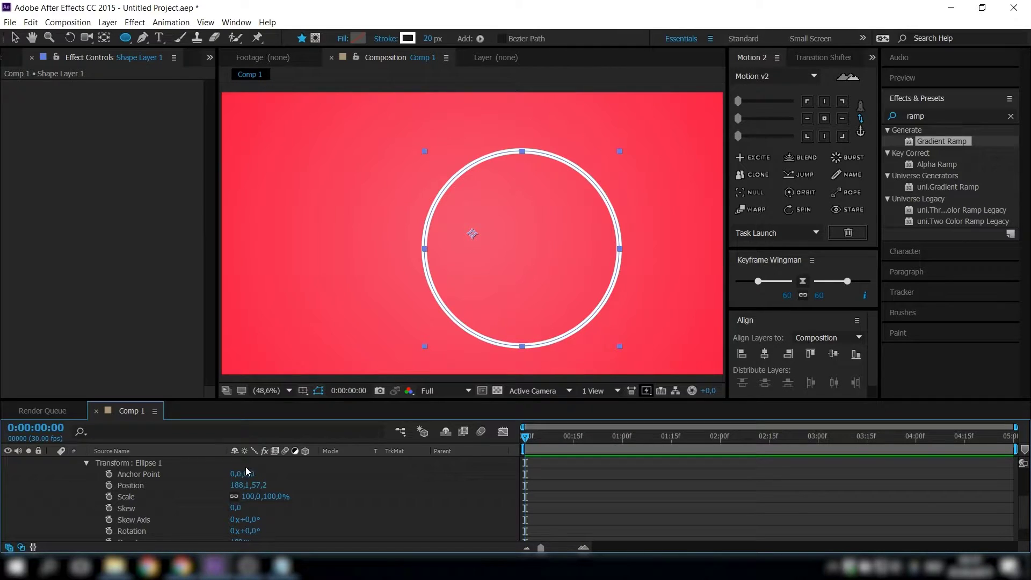
pyautogui.click(241, 485)
pyautogui.write('0')
pyautogui.press('Tab')
pyautogui.write('0')
pyautogui.press('Return')
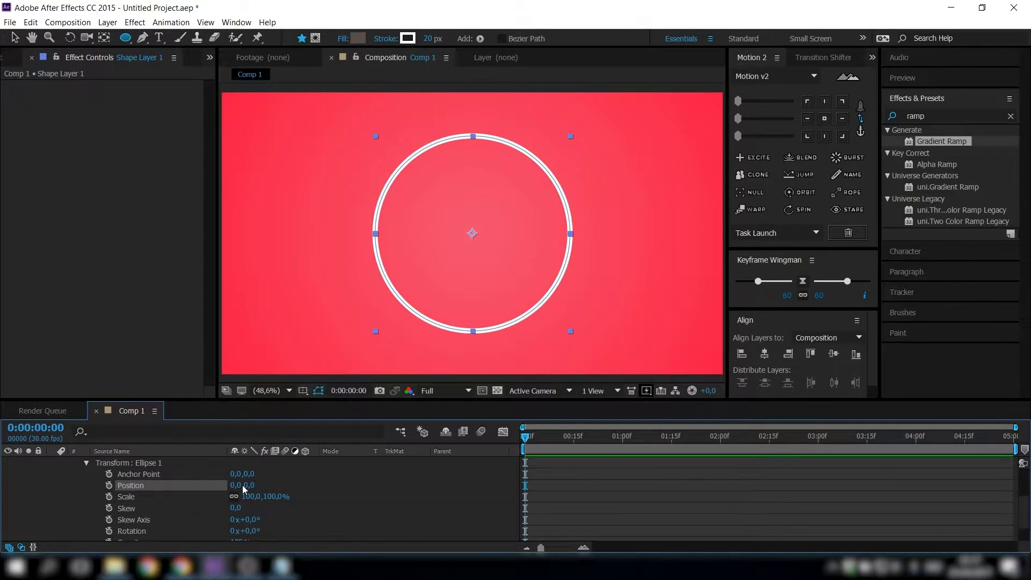
pyautogui.click(86, 463)
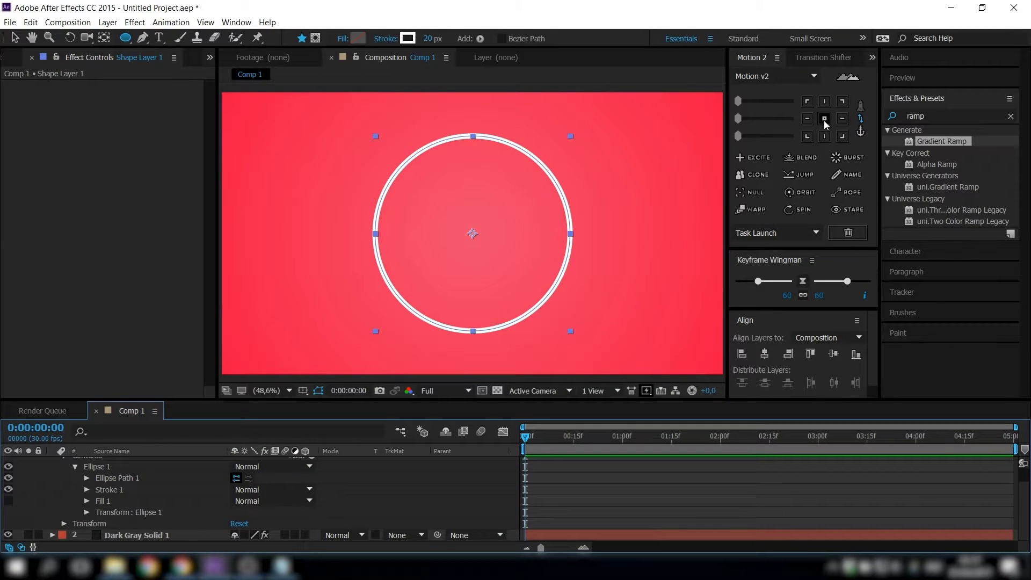
pyautogui.click(764, 354)
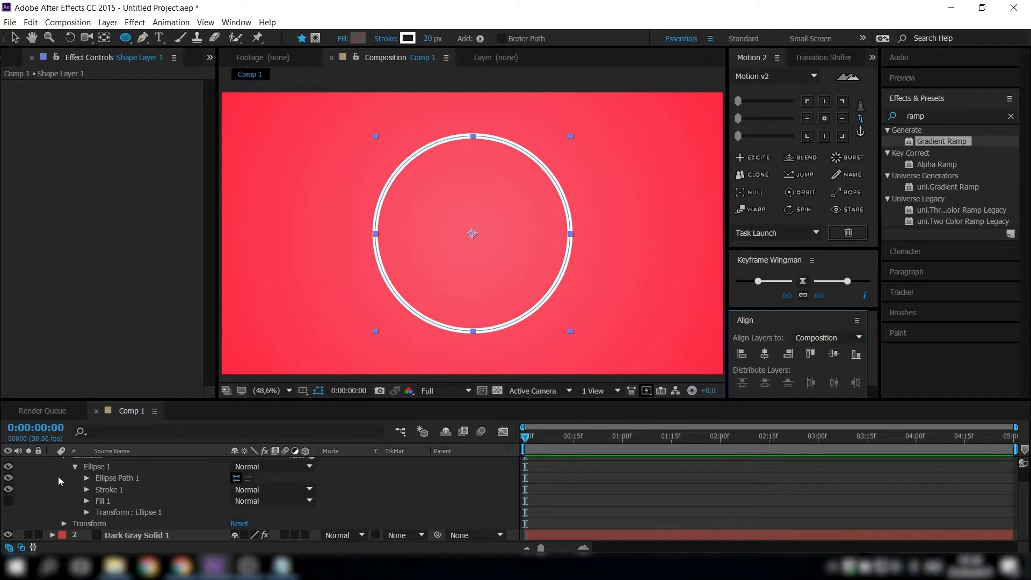
# Set the circle's stroke width to 35 px.
pyautogui.scroll(2, 61, 482)
pyautogui.click(433, 38)
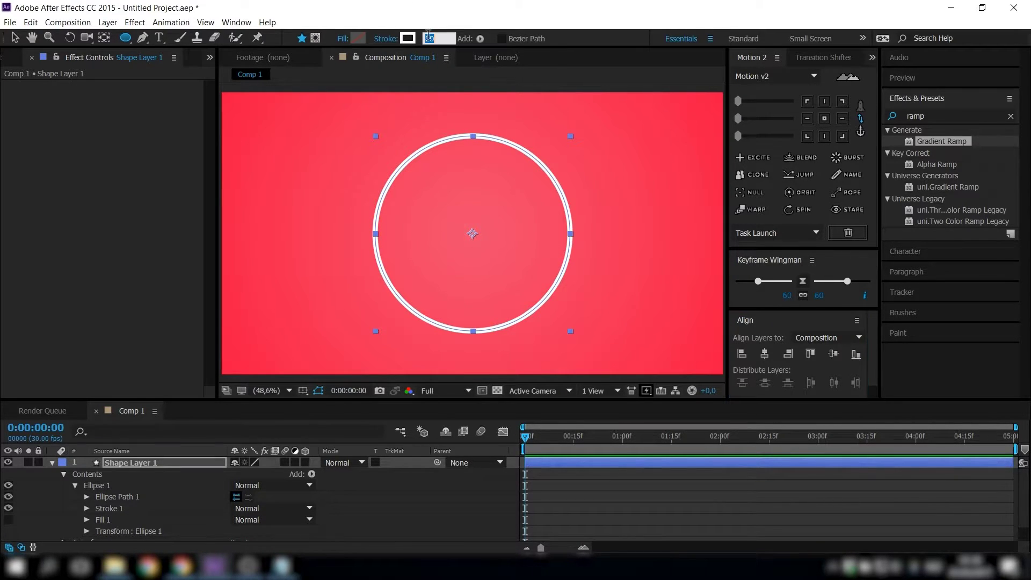
pyautogui.write('35')
pyautogui.press('Return')
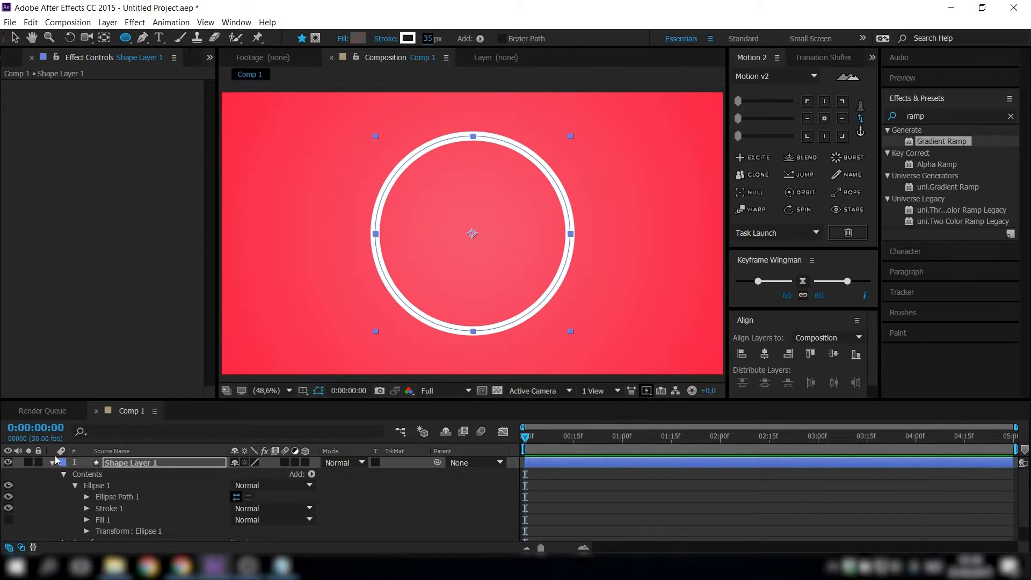
# Add a Repeater to the circle shape layer's contents and expand its properties.
pyautogui.click(74, 485)
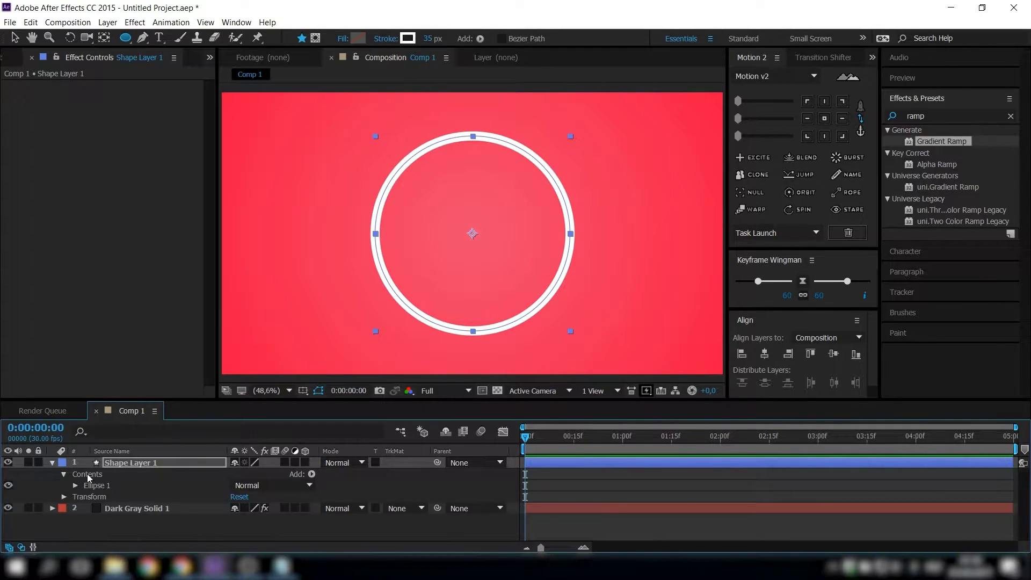
pyautogui.click(88, 474)
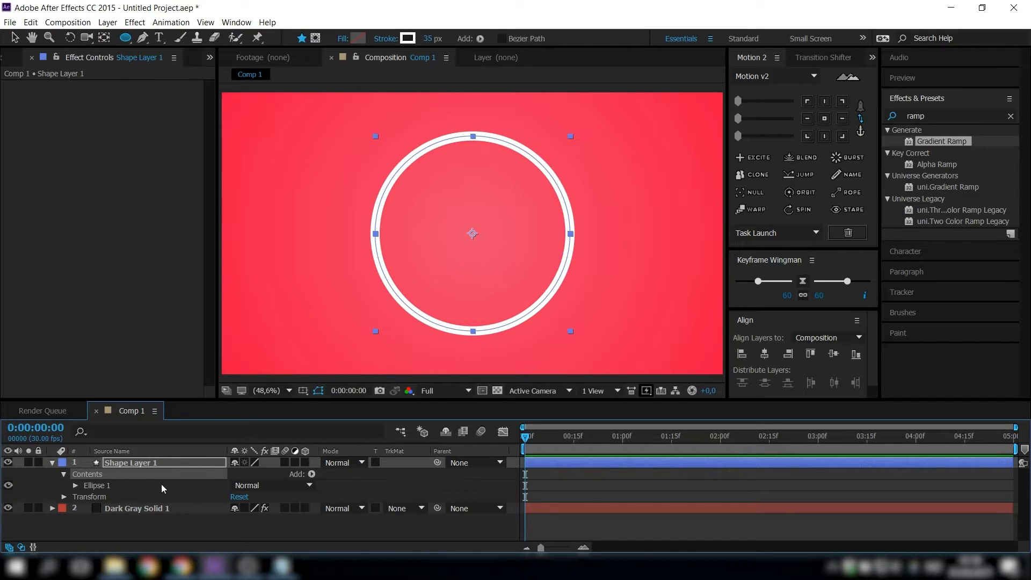
pyautogui.click(312, 476)
pyautogui.click(311, 371)
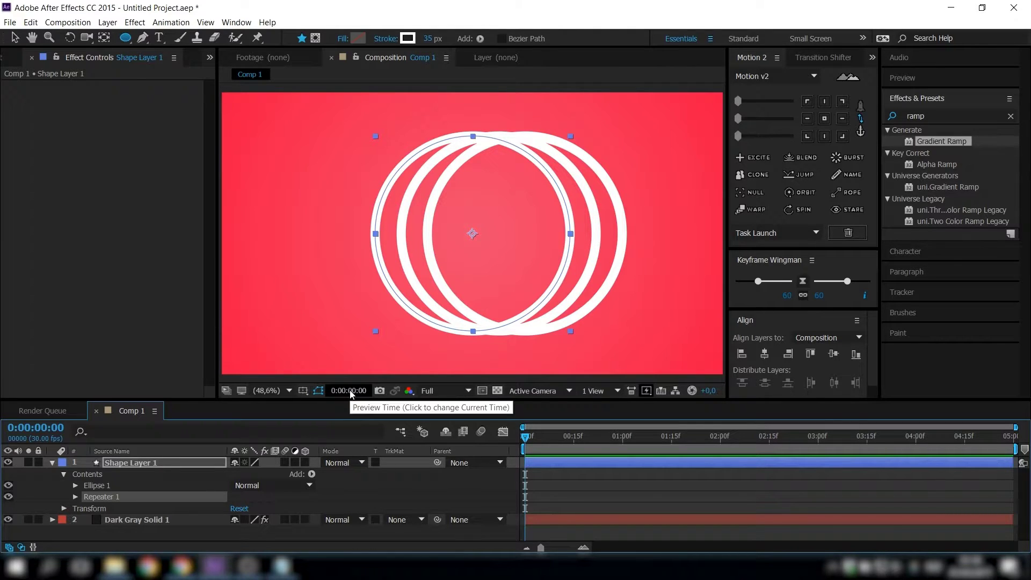
pyautogui.click(76, 500)
pyautogui.scroll(-2, 145, 499)
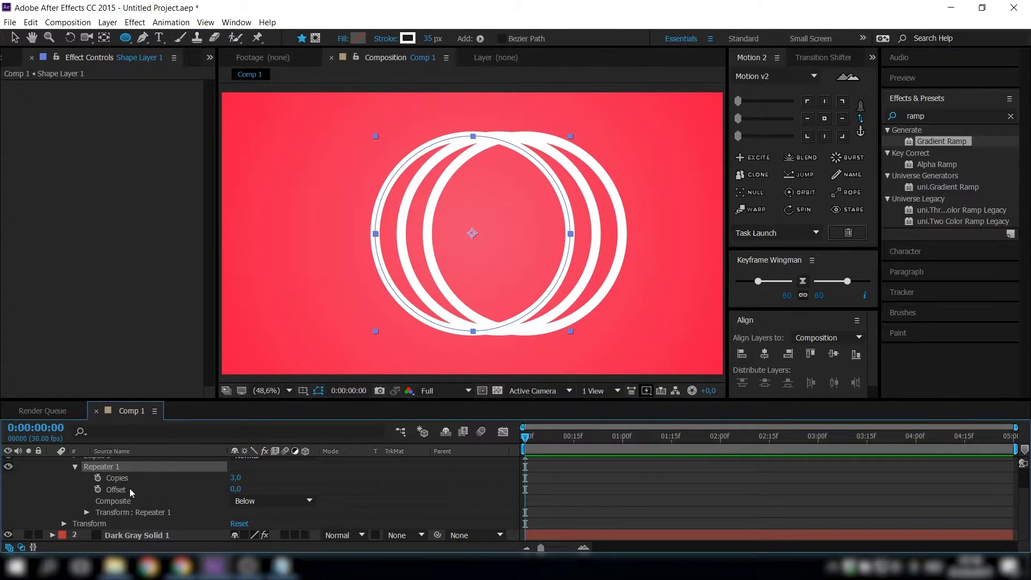
# Set the Repeater's transform position to 0,0 and its scale to 85%.
pyautogui.click(87, 512)
pyautogui.scroll(-2, 89, 513)
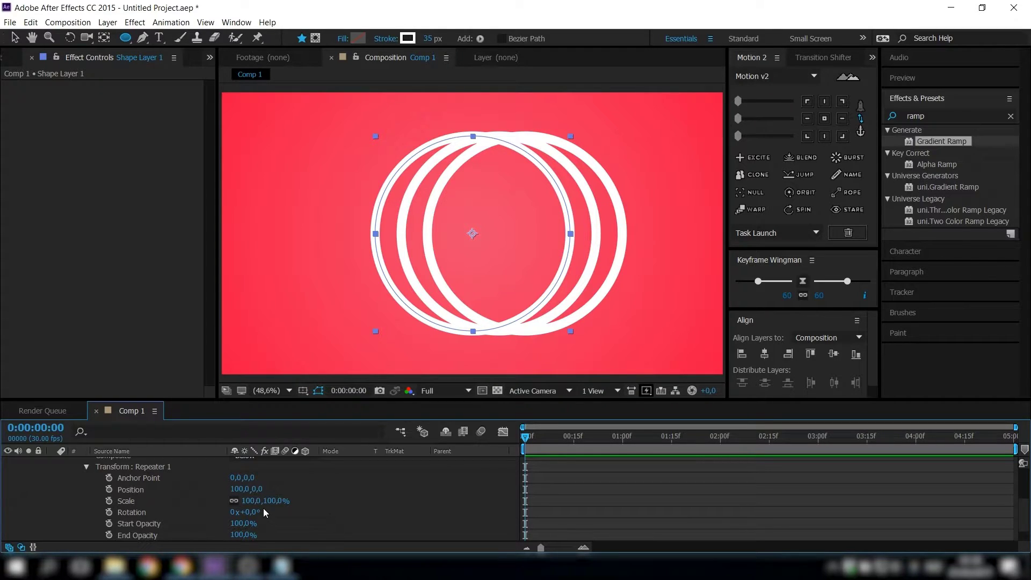
pyautogui.click(242, 489)
pyautogui.write('0')
pyautogui.press('Return')
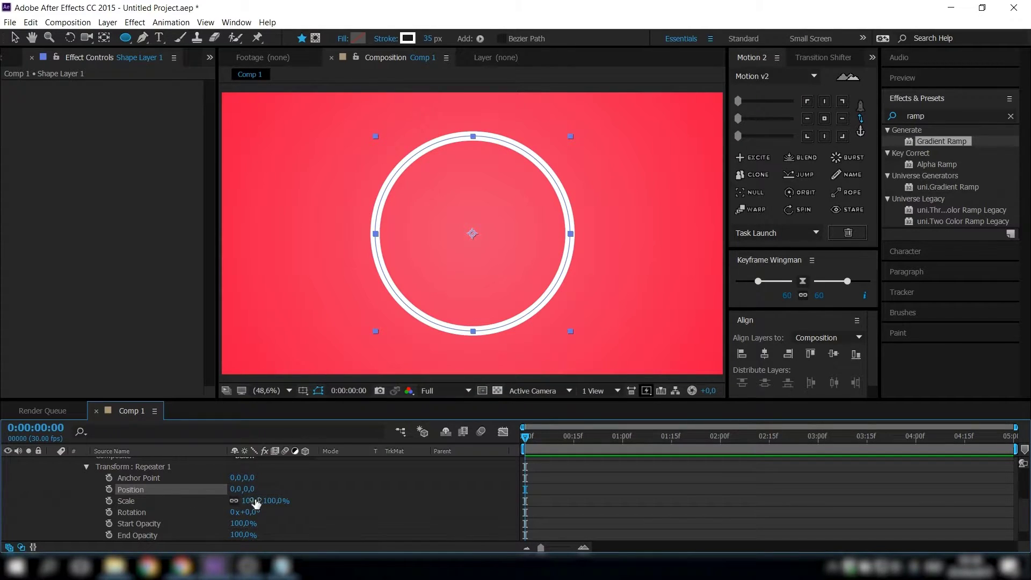
pyautogui.click(252, 501)
pyautogui.write('85')
pyautogui.press('Return')
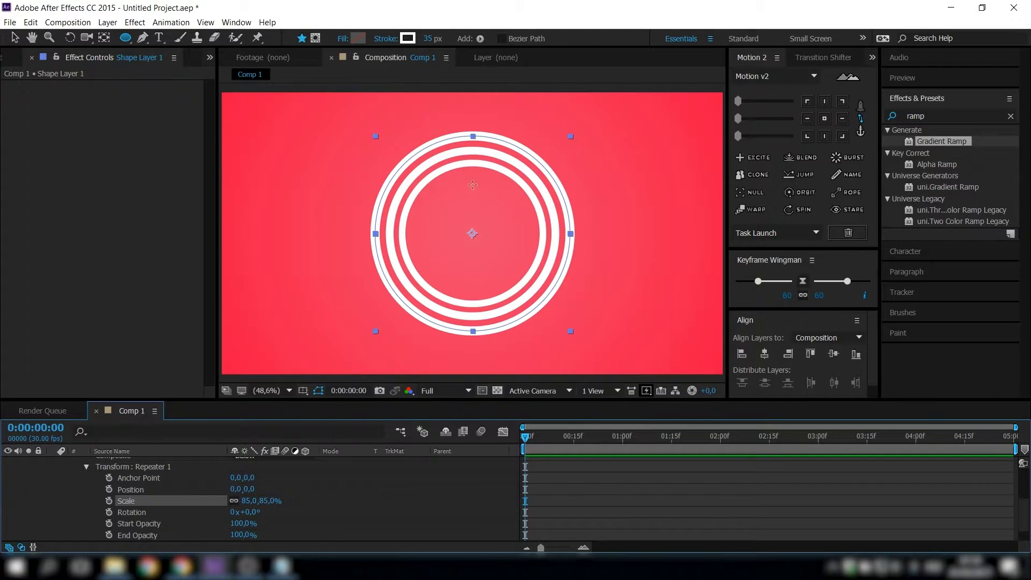
# Set the Repeater's number of copies to 50.
pyautogui.scroll(3, 376, 513)
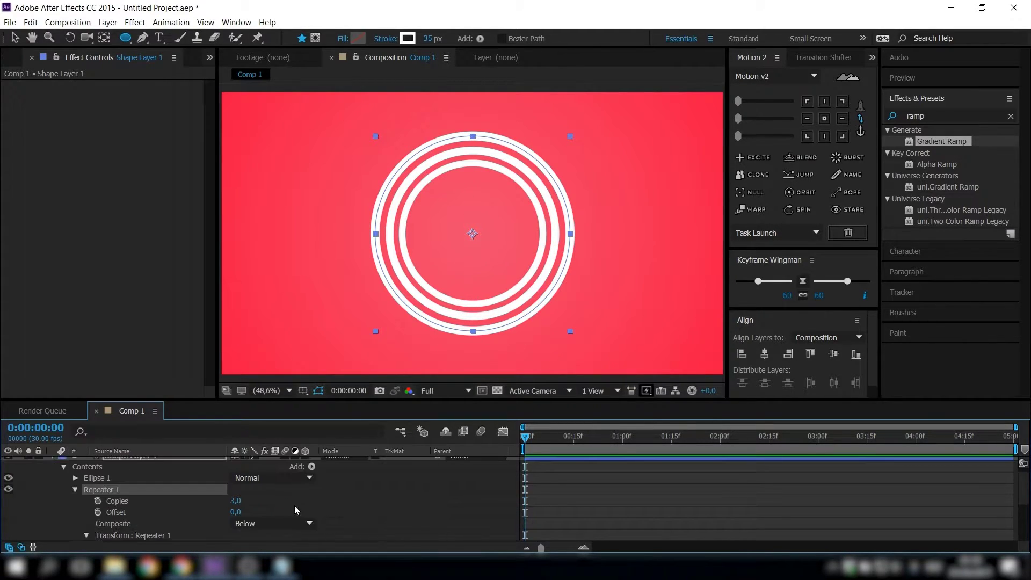
pyautogui.click(112, 501)
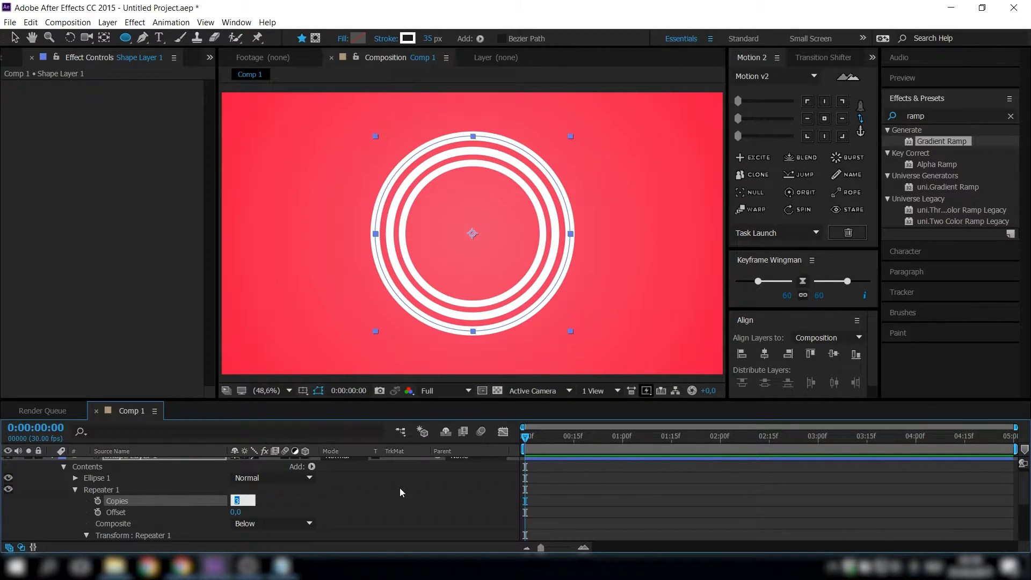
pyautogui.write('50')
pyautogui.press('Return')
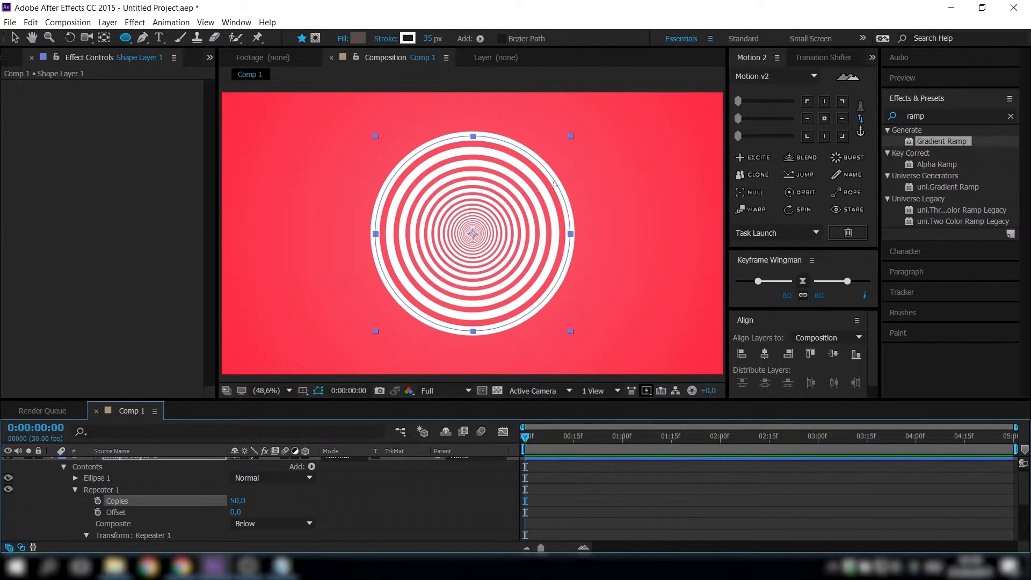
# Scale the circle up proportionally from its center until it extends beyond the composition's edges on all sides.
pyautogui.press('v')
pyautogui.press(',')
pyautogui.press(',')
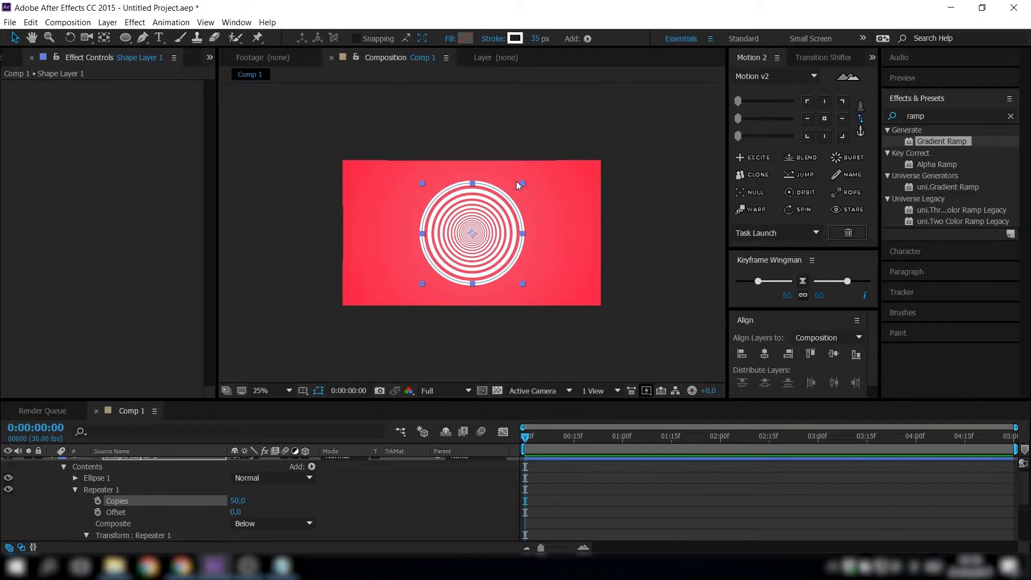
pyautogui.moveTo(522, 183); pyautogui.dragTo(698, 89)
# Set the enlarged circle's stroke width to 25 px and fit the composition in the viewer.
pyautogui.click(540, 38)
pyautogui.write('25')
pyautogui.press('Return')
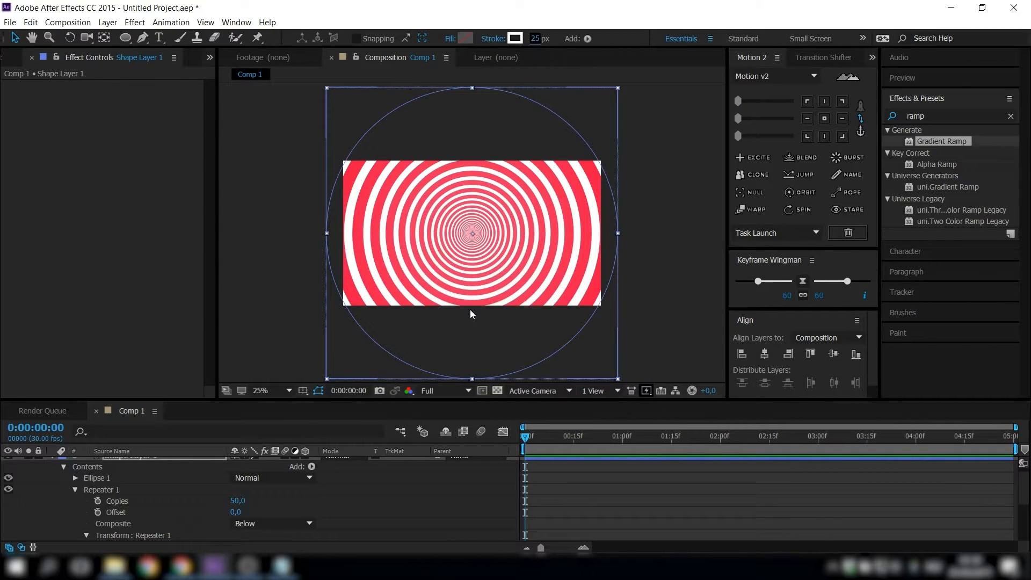
pyautogui.click(290, 390)
pyautogui.click(289, 179)
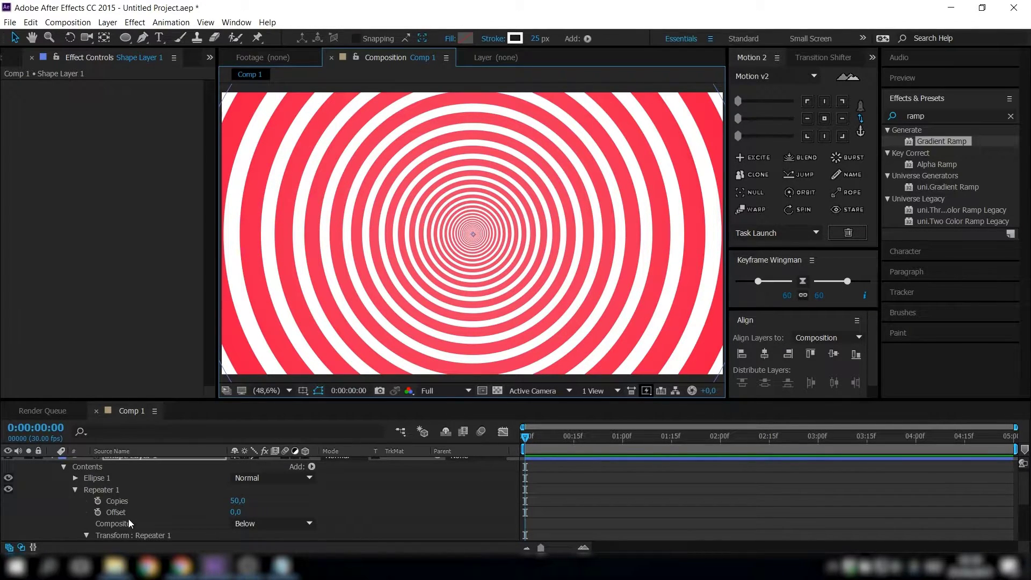
# Collapse the circle shape layer's properties and deselect the layer.
pyautogui.scroll(1, 128, 519)
pyautogui.click(53, 462)
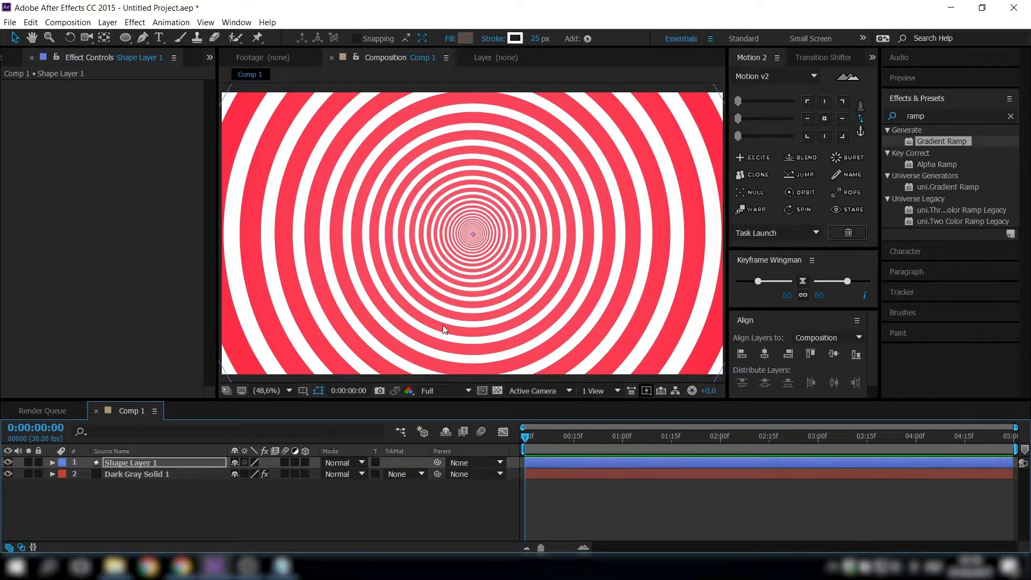
pyautogui.click(289, 508)
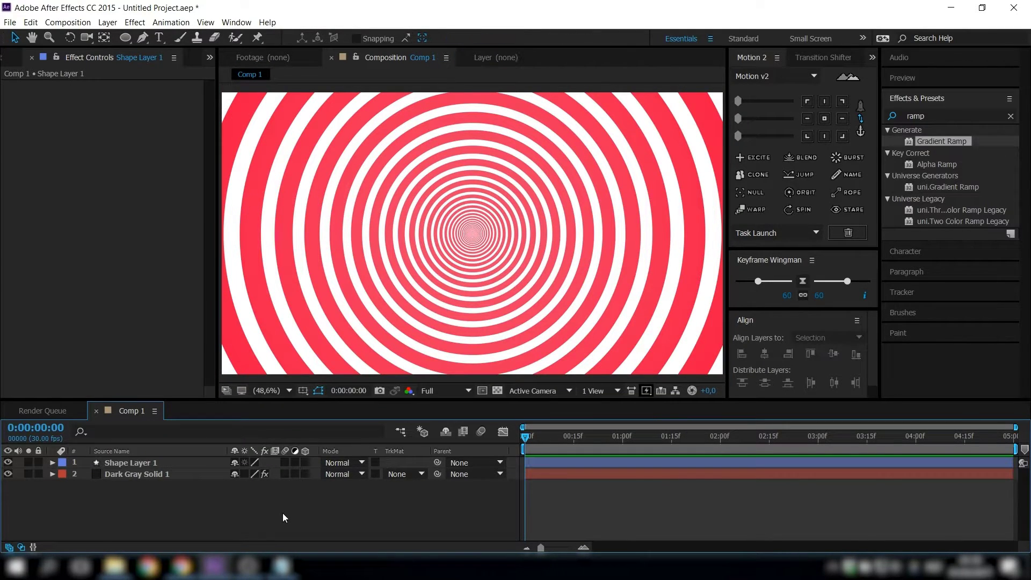
pyautogui.click(129, 464)
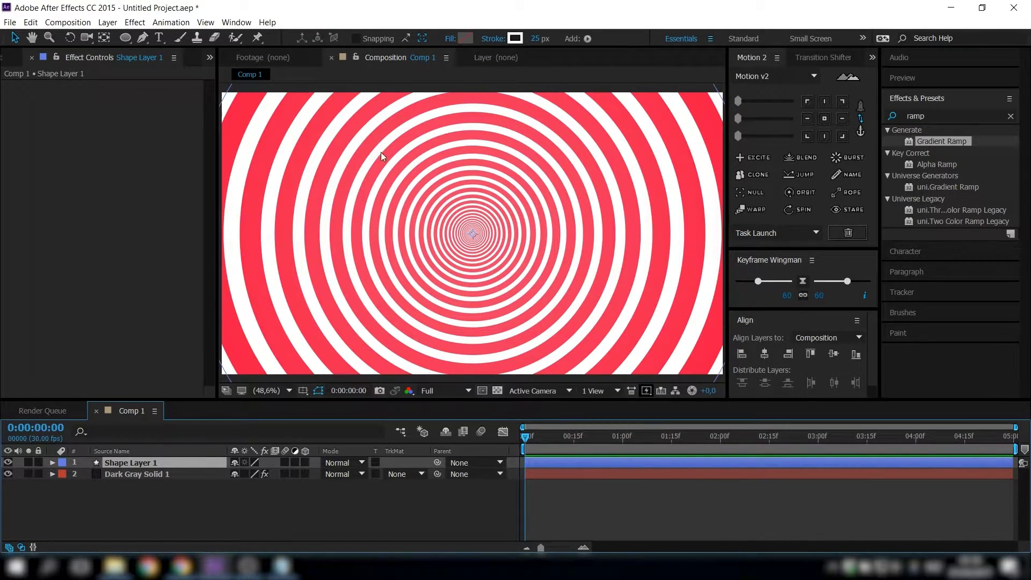
pyautogui.press('t')
pyautogui.moveTo(239, 474); pyautogui.dragTo(196, 482)
pyautogui.hotkey('ctrl', 'z')
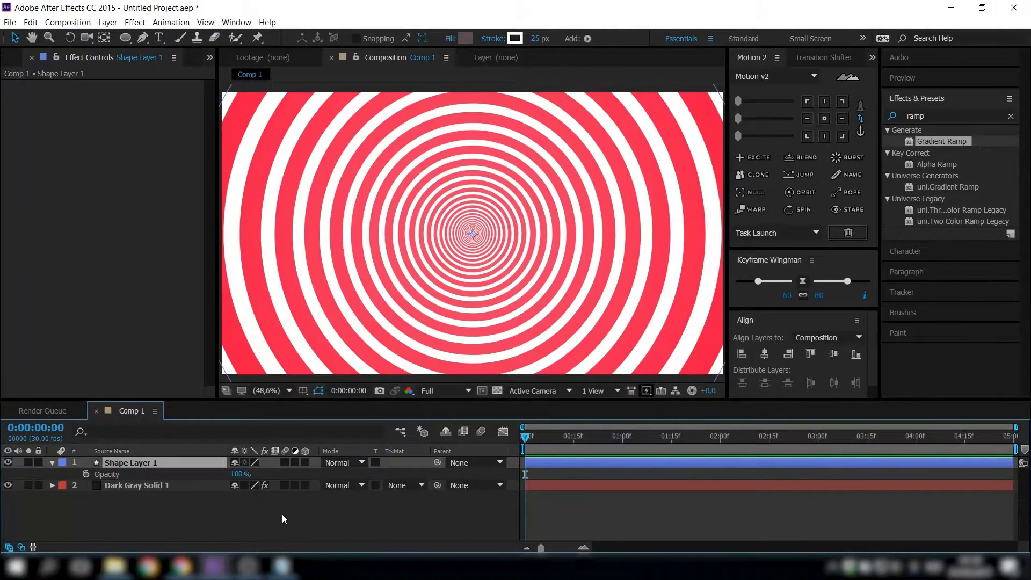
pyautogui.click(282, 514)
pyautogui.click(52, 463)
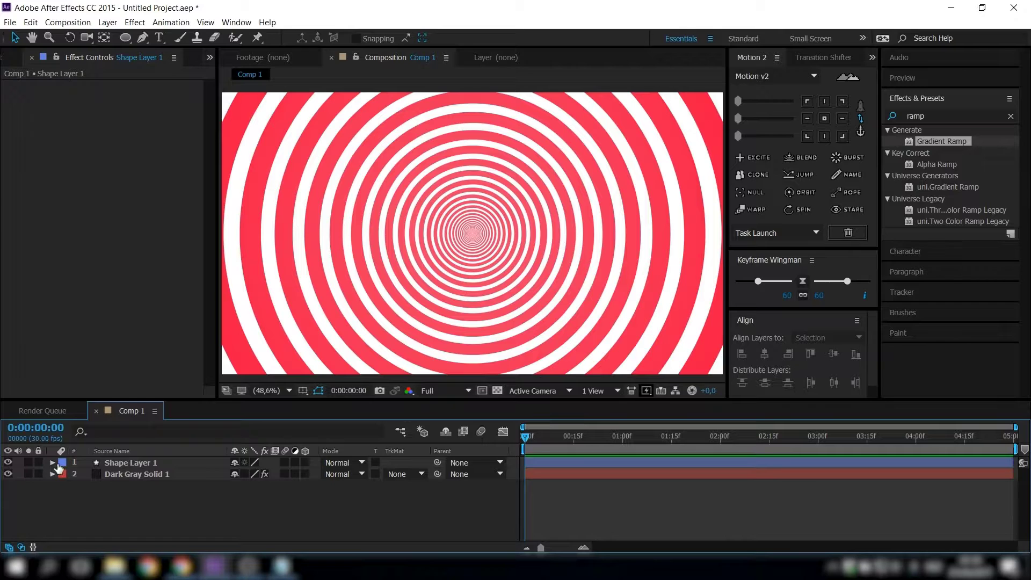
# Hide the circle shape layer and create a new shape layer with a default polygon sized to the composition.
pyautogui.click(8, 462)
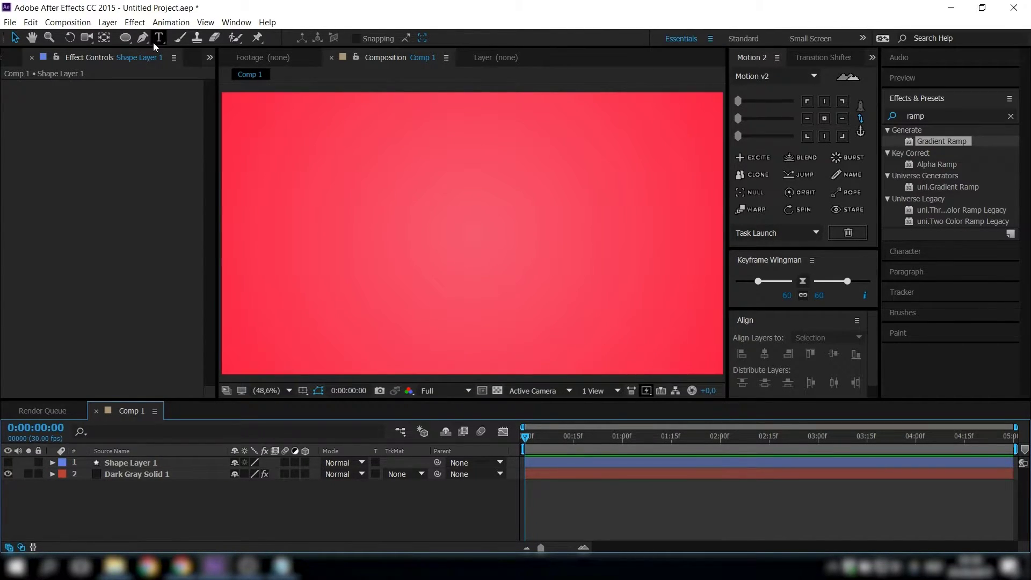
pyautogui.moveTo(121, 39); pyautogui.dragTo(159, 86)
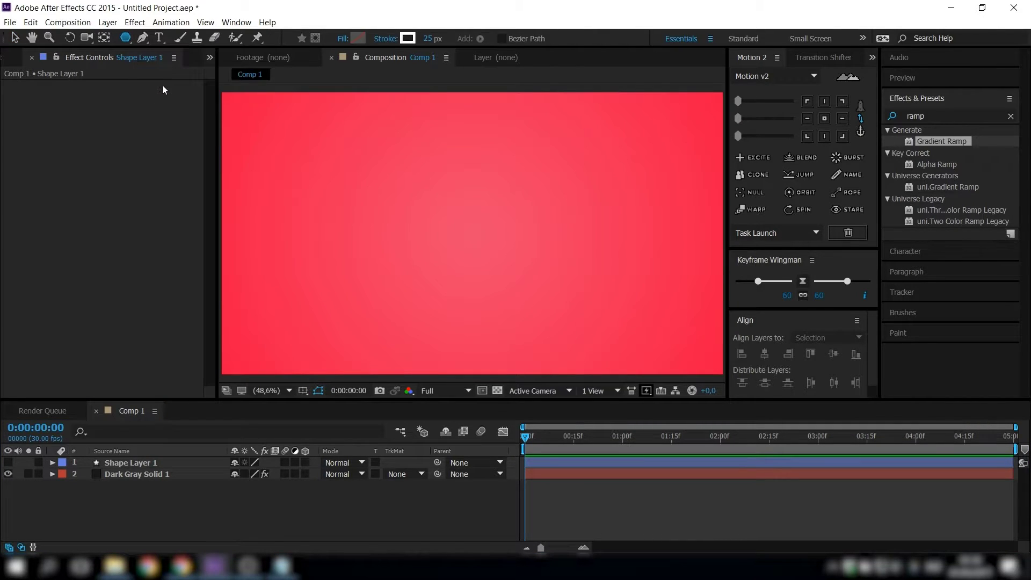
pyautogui.doubleClick(125, 37)
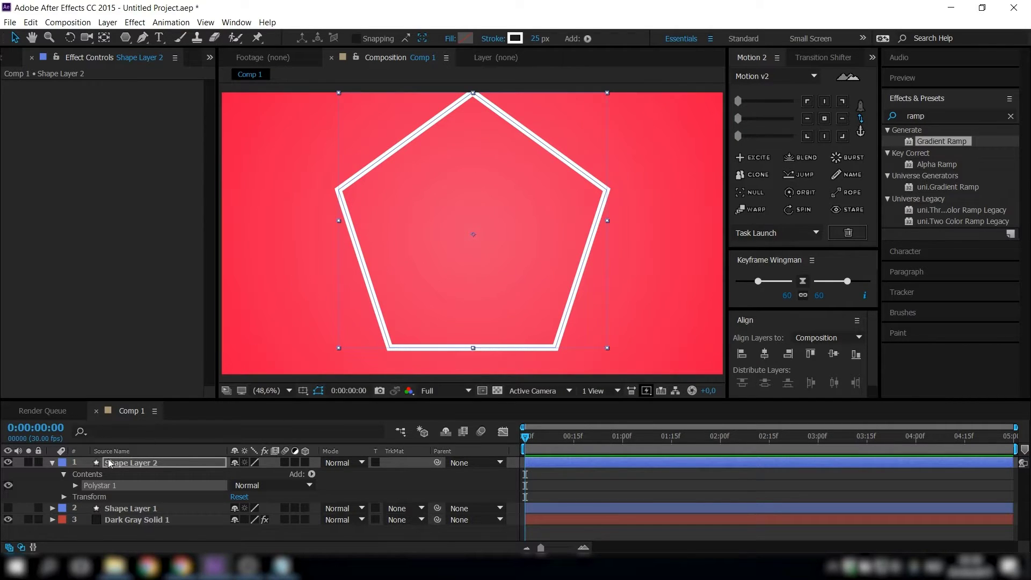
# Set the number of points in the new polygon's path to 3.
pyautogui.click(75, 486)
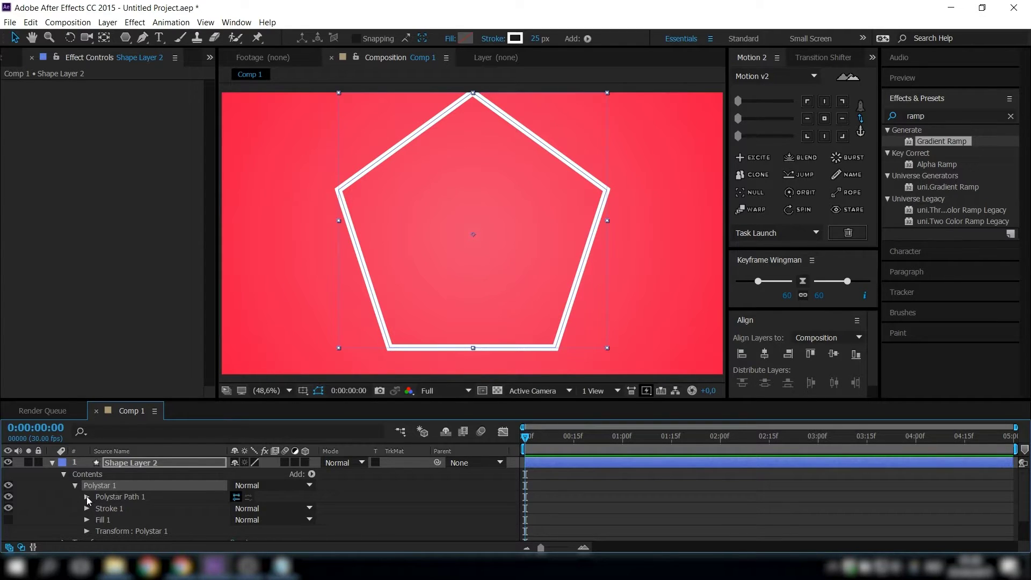
pyautogui.click(87, 497)
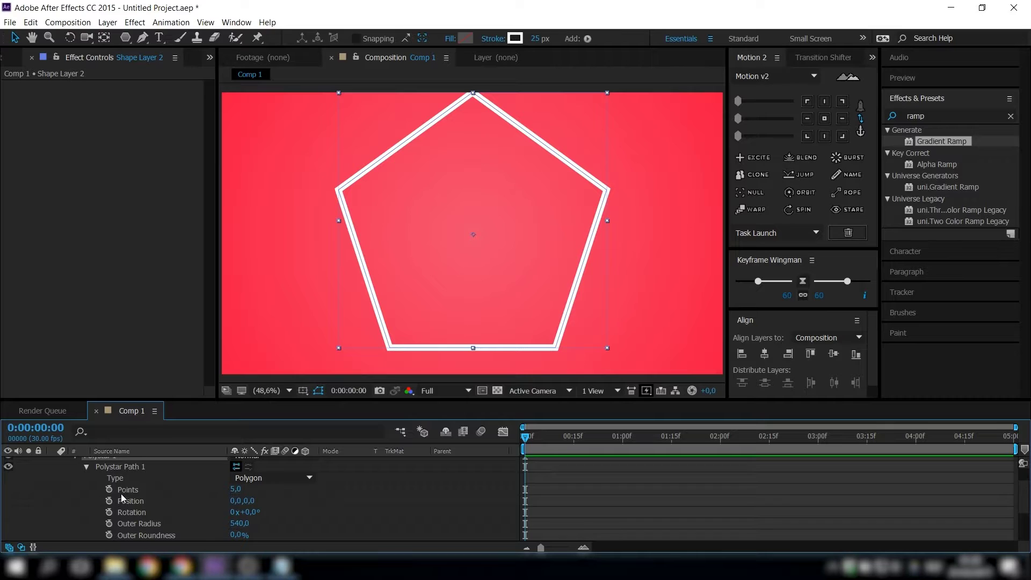
pyautogui.click(236, 489)
pyautogui.write('3')
pyautogui.press('Return')
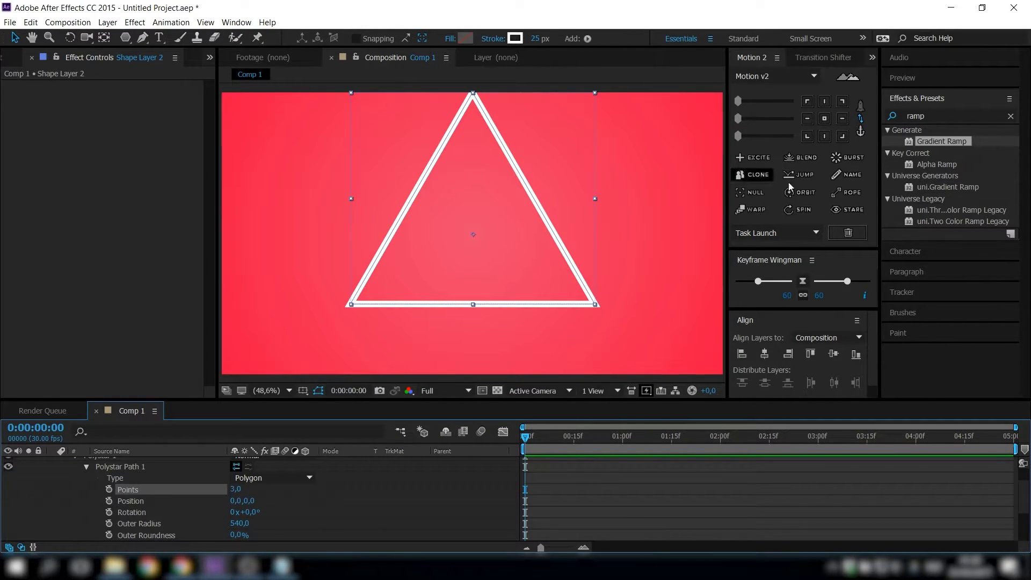
# Center the triangle layer horizontally and vertically in the composition.
pyautogui.click(826, 119)
pyautogui.click(765, 351)
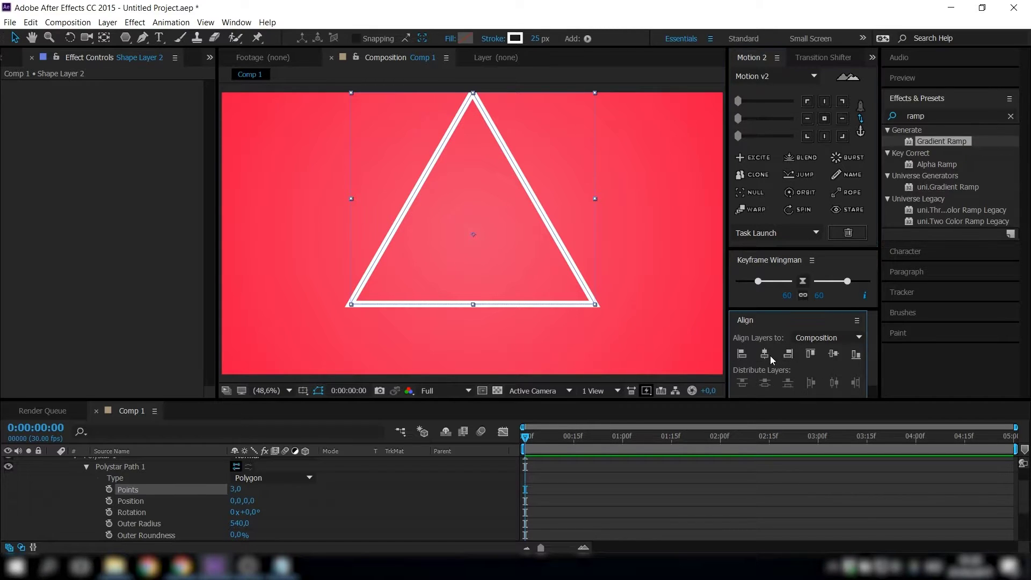
pyautogui.click(834, 353)
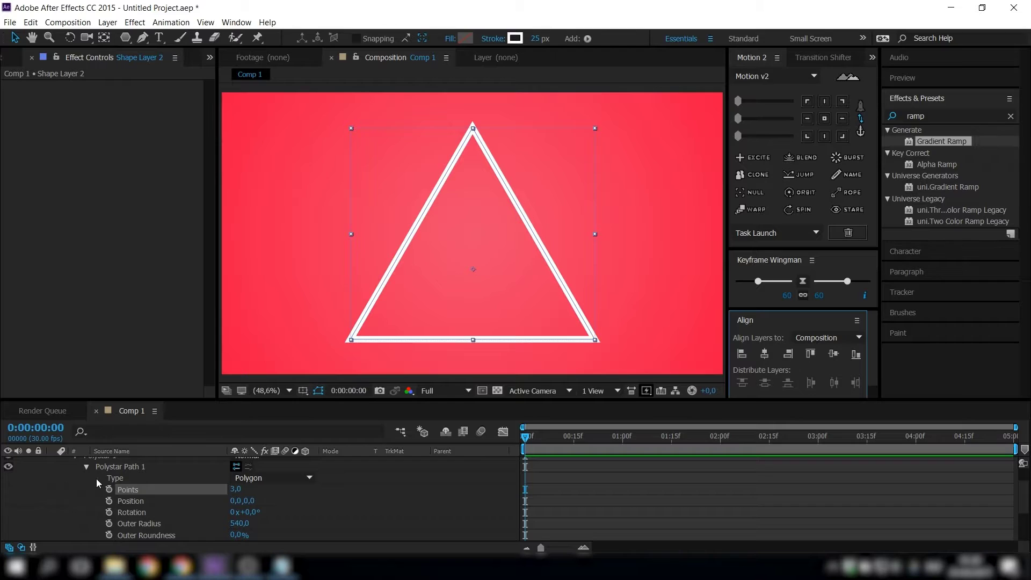
# Collapse the polystar path properties and narrow the triangle symmetrically into a slim spike, keeping its height.
pyautogui.click(87, 468)
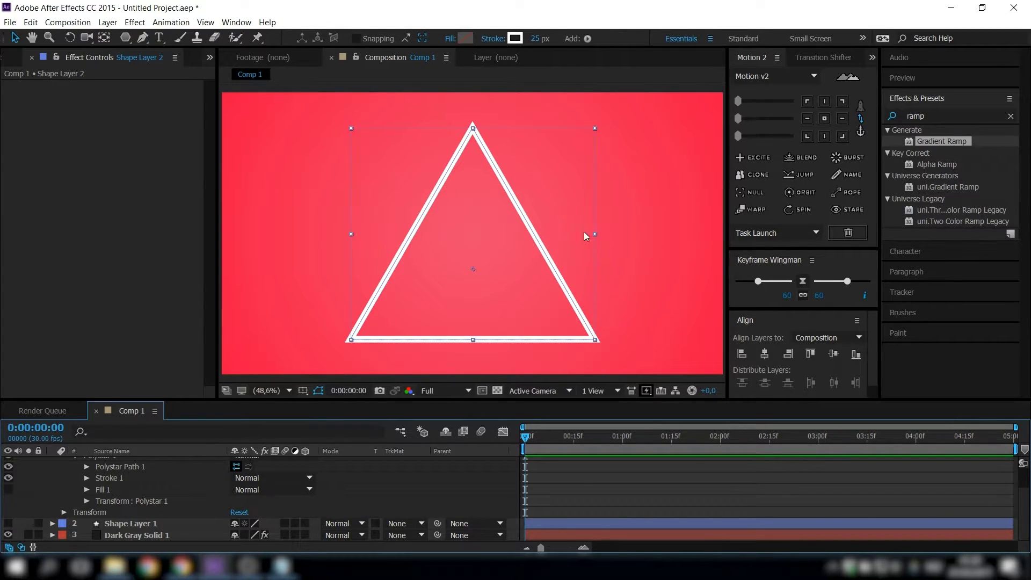
pyautogui.click(15, 38)
pyautogui.moveTo(595, 234); pyautogui.dragTo(501, 230)
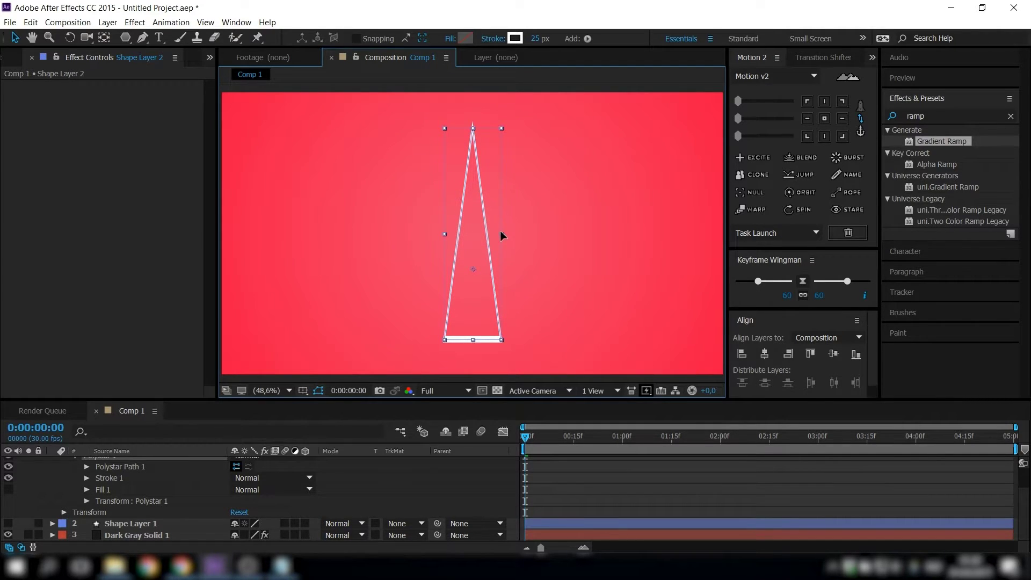
# Remove the triangle's stroke and give it a solid white fill.
pyautogui.click(493, 39)
pyautogui.click(23, 38)
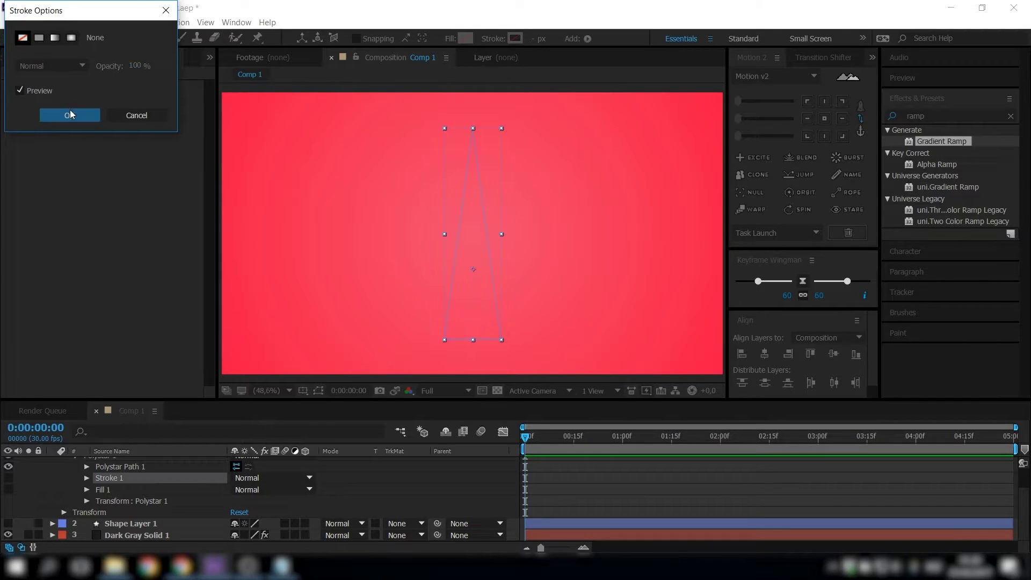
pyautogui.click(69, 115)
pyautogui.click(465, 39)
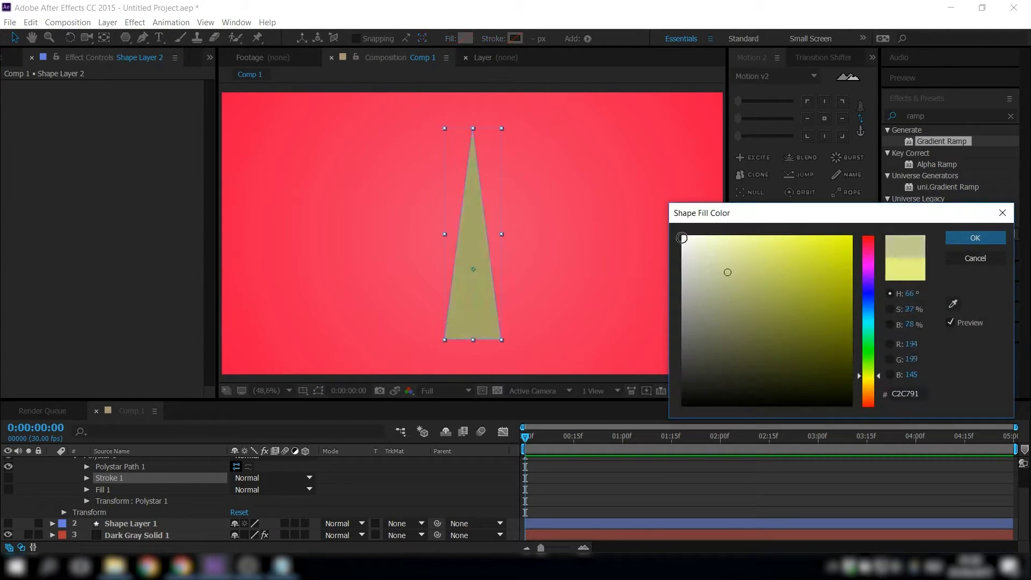
pyautogui.click(683, 236)
pyautogui.click(976, 238)
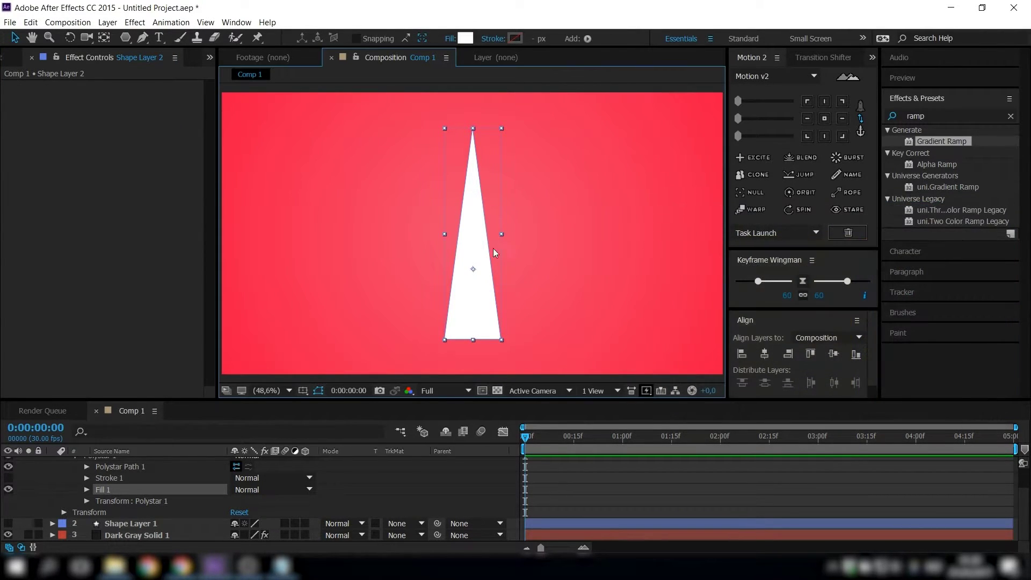
# Add a Repeater to the triangle's Polystar 1 group.
pyautogui.scroll(2, 102, 489)
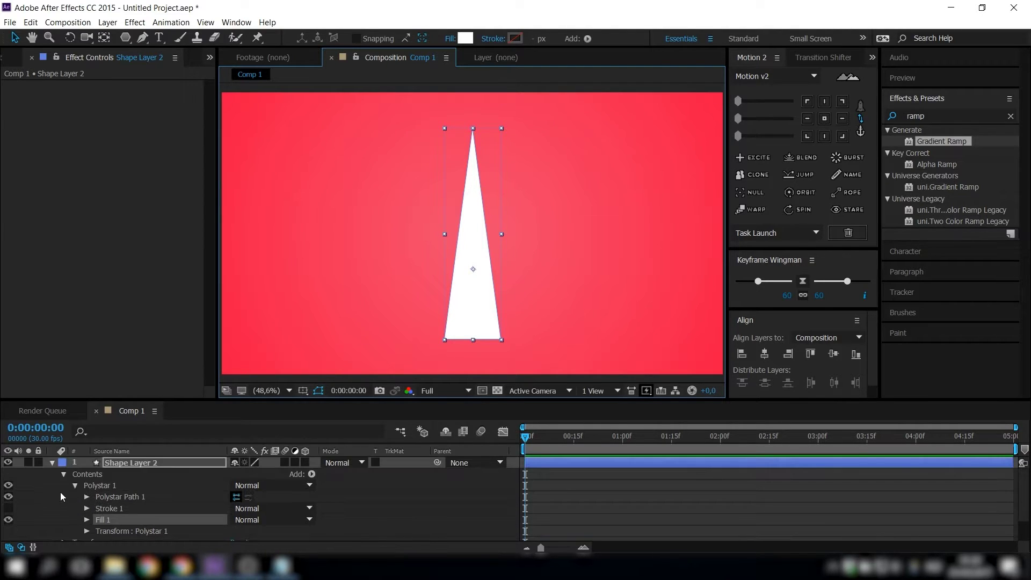
pyautogui.click(105, 486)
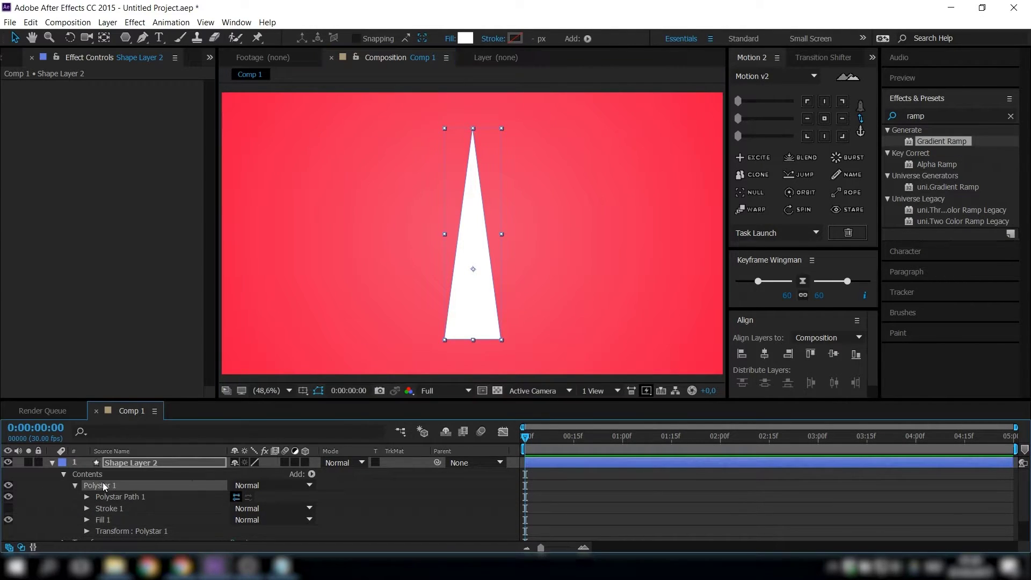
pyautogui.click(588, 39)
pyautogui.click(631, 207)
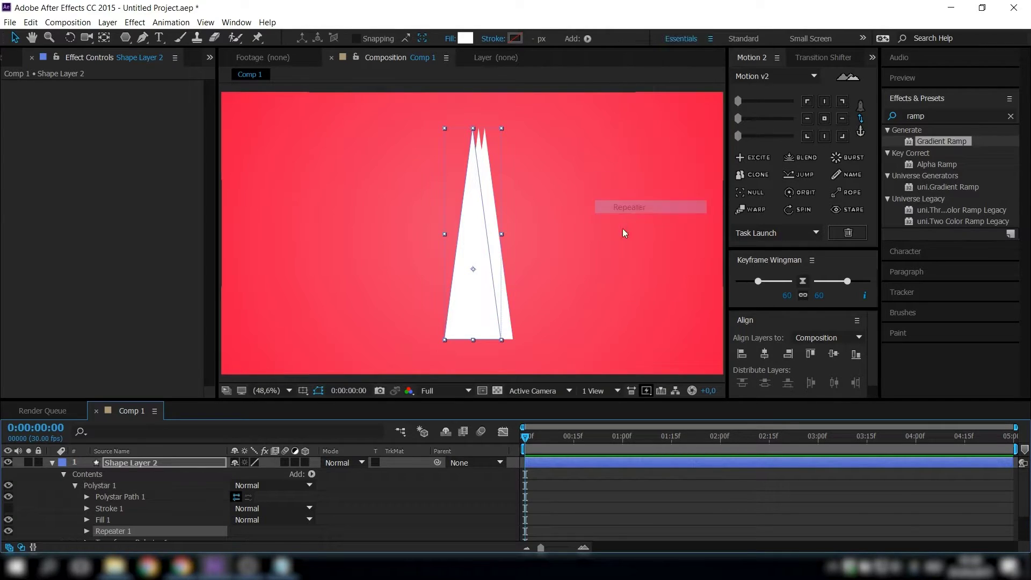
pyautogui.scroll(-2, 181, 469)
pyautogui.scroll(1, 180, 470)
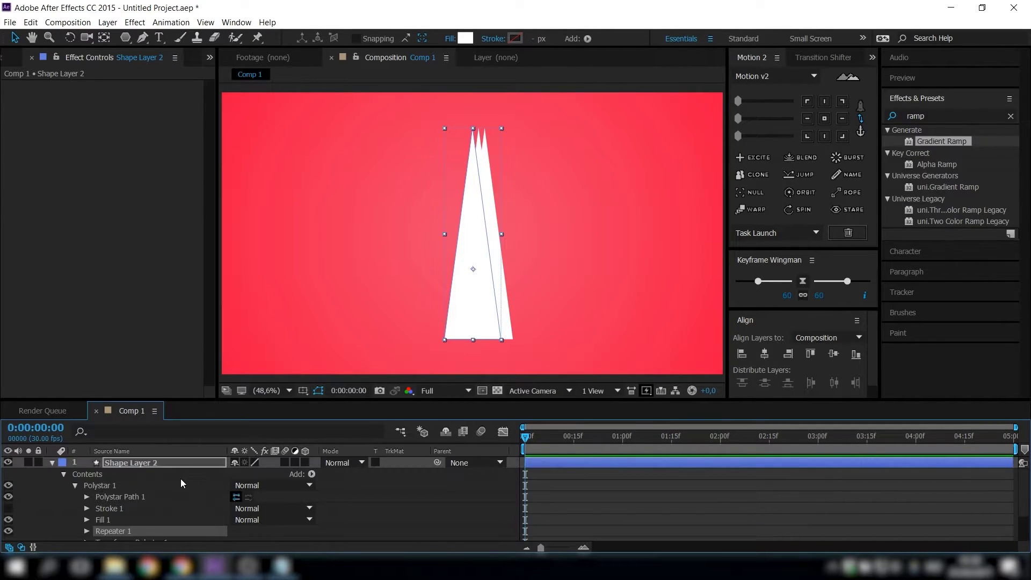
# Move the Repeater out of the Polystar 1 group to directly below it in the layer's contents and expand its properties.
pyautogui.click(101, 486)
pyautogui.click(112, 530)
pyautogui.moveTo(123, 532); pyautogui.dragTo(87, 477)
pyautogui.click(76, 485)
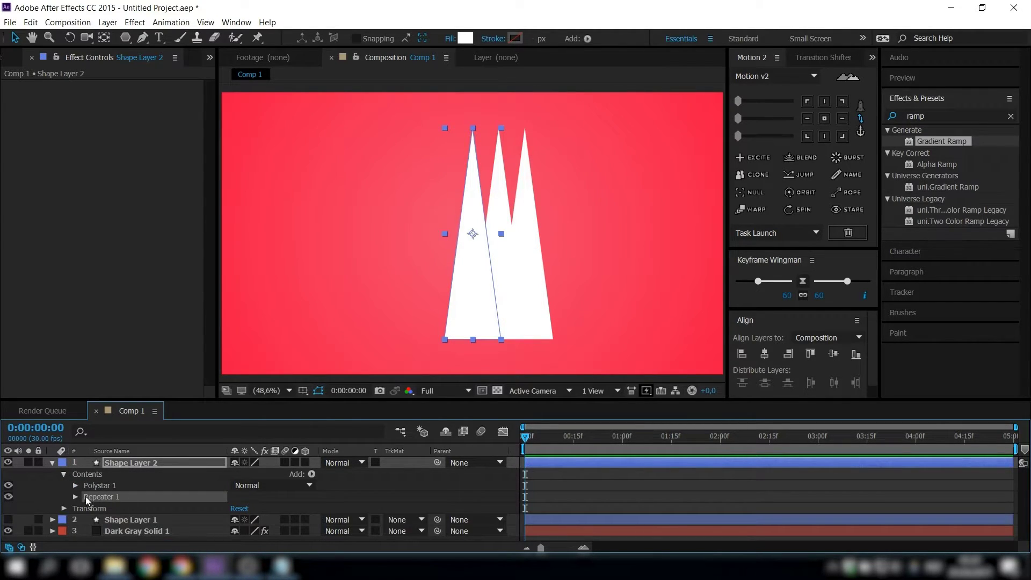
pyautogui.click(100, 485)
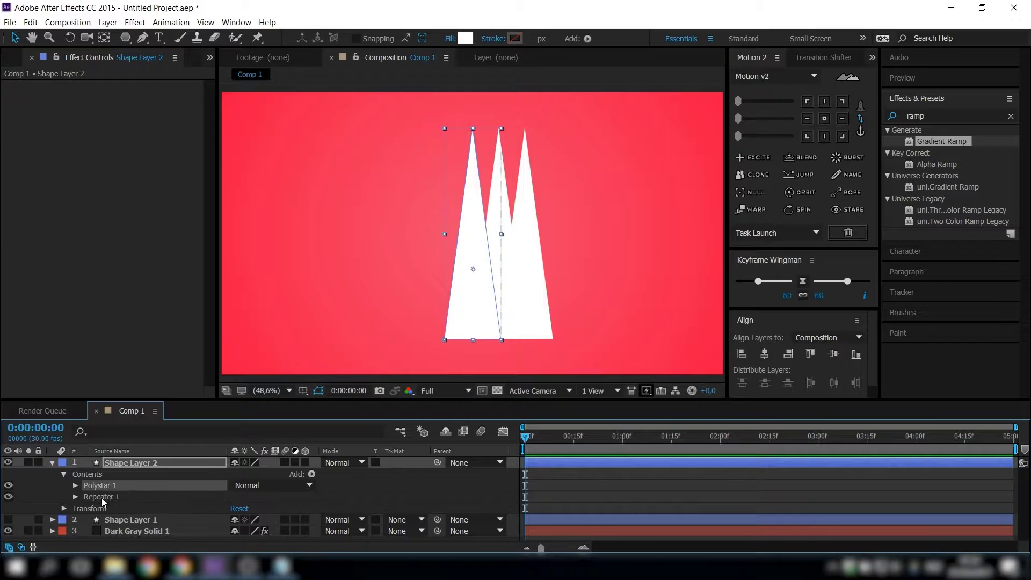
pyautogui.click(100, 497)
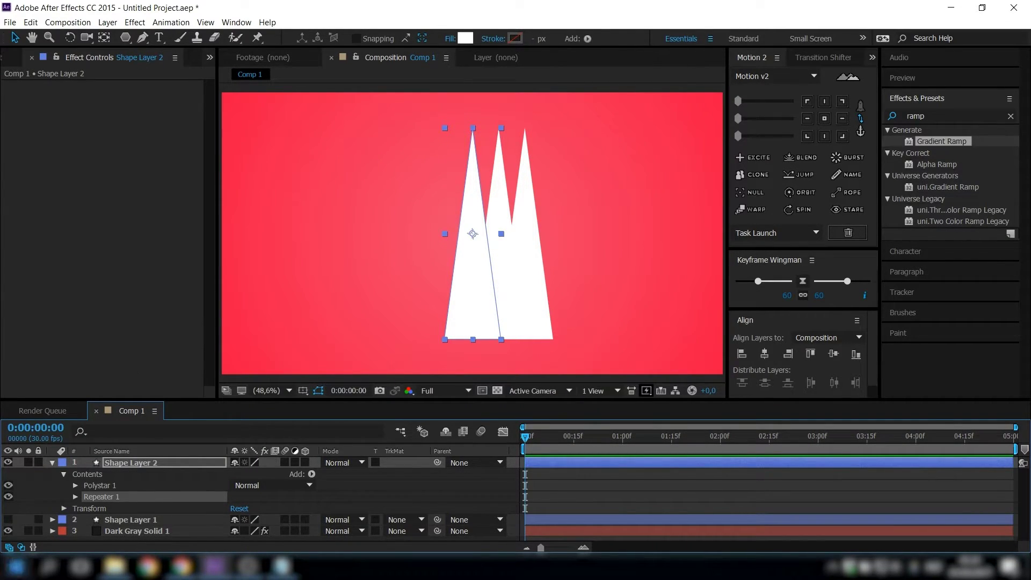
pyautogui.click(76, 497)
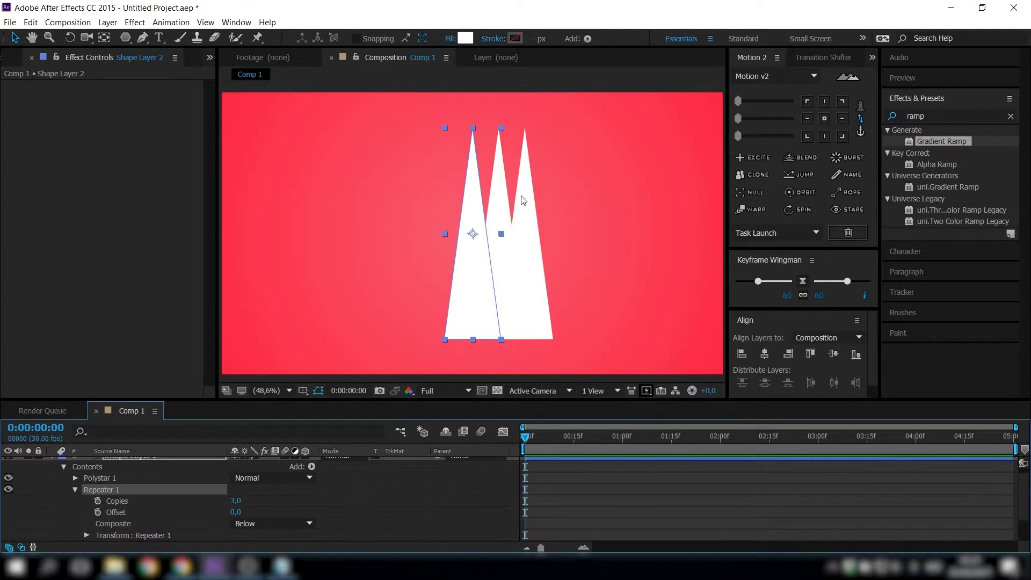
# Set the Repeater's transform position to 0,0 and its rotation to 30°.
pyautogui.scroll(-2, 140, 497)
pyautogui.click(87, 500)
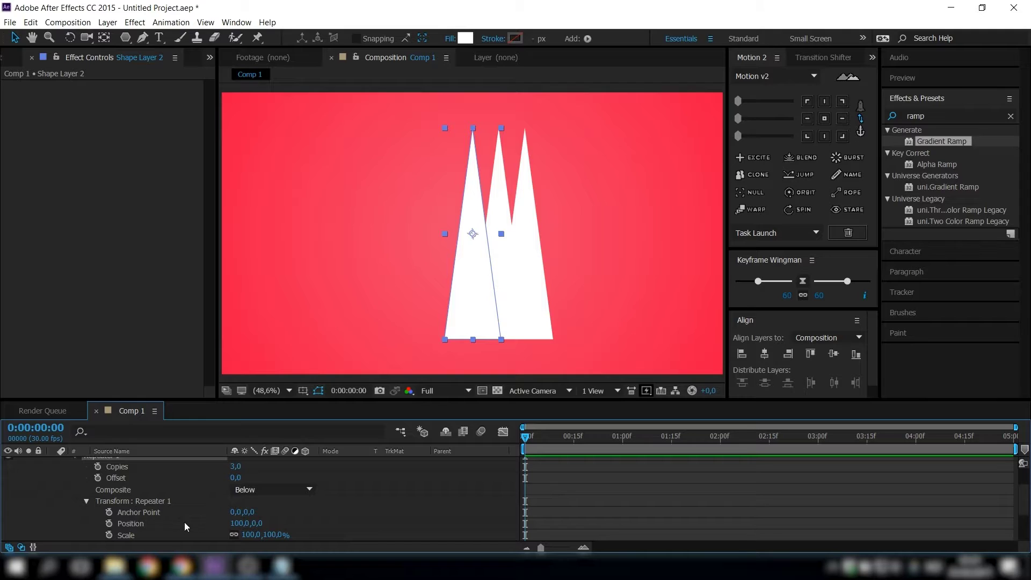
pyautogui.scroll(-3, 185, 522)
pyautogui.click(239, 489)
pyautogui.write('0')
pyautogui.press('Return')
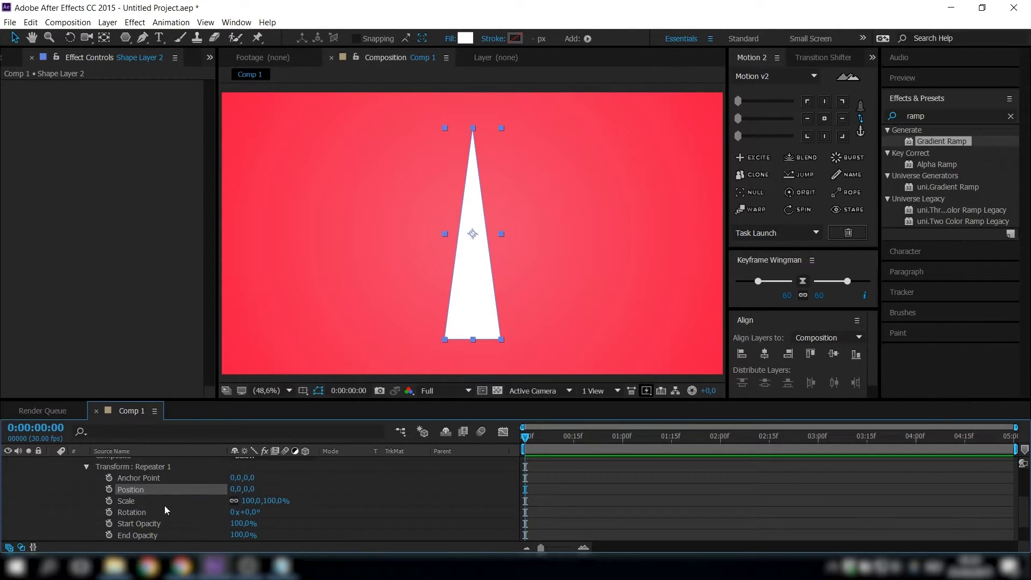
pyautogui.click(251, 512)
pyautogui.write('30')
pyautogui.press('Return')
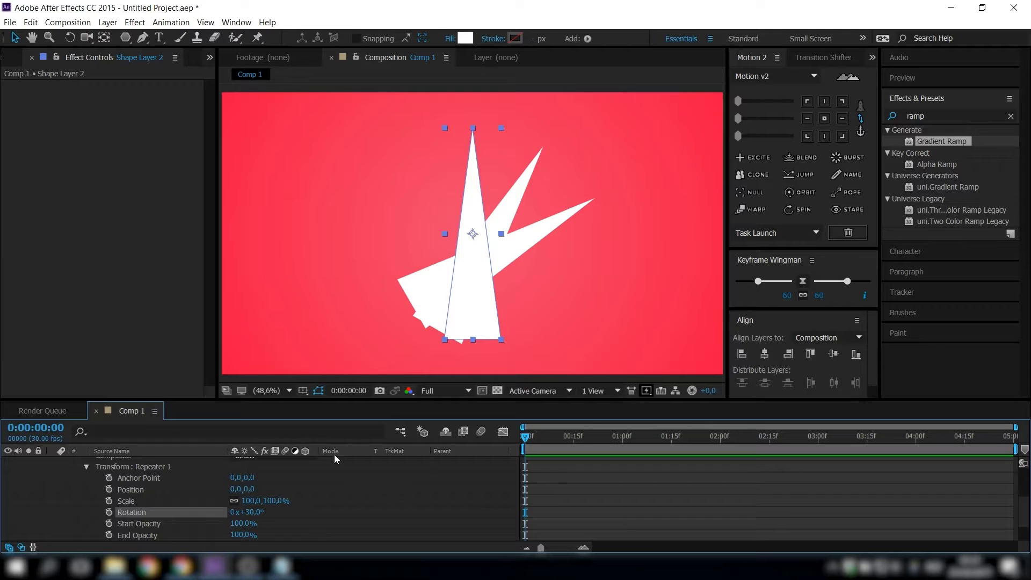
# Shift the Repeater's vertical anchor point to about -531 so the copies pivot near the triangle's tip.
pyautogui.moveTo(249, 478); pyautogui.dragTo(51, 478)
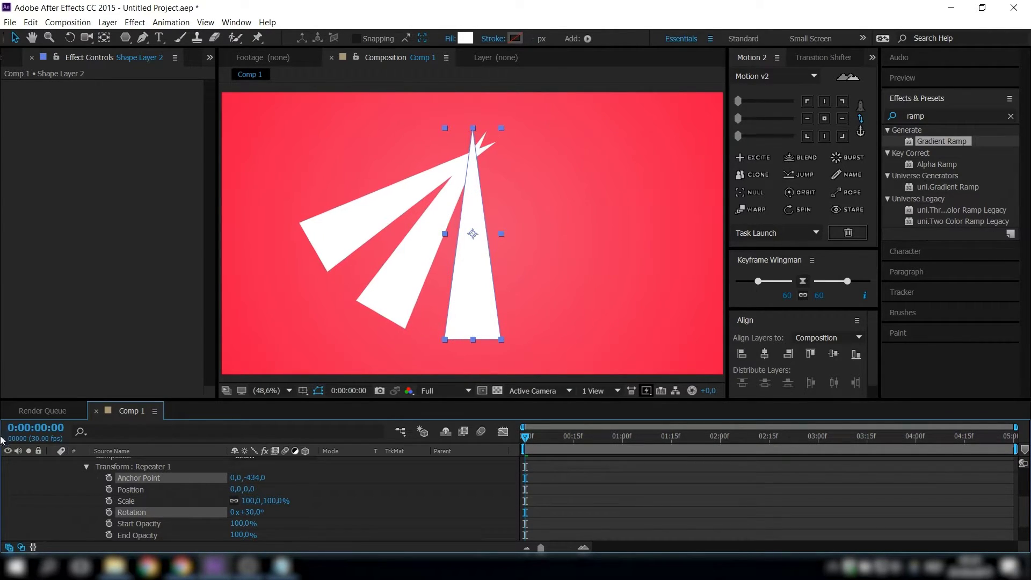
pyautogui.scroll(1, 440, 225)
pyautogui.scroll(4, 450, 232)
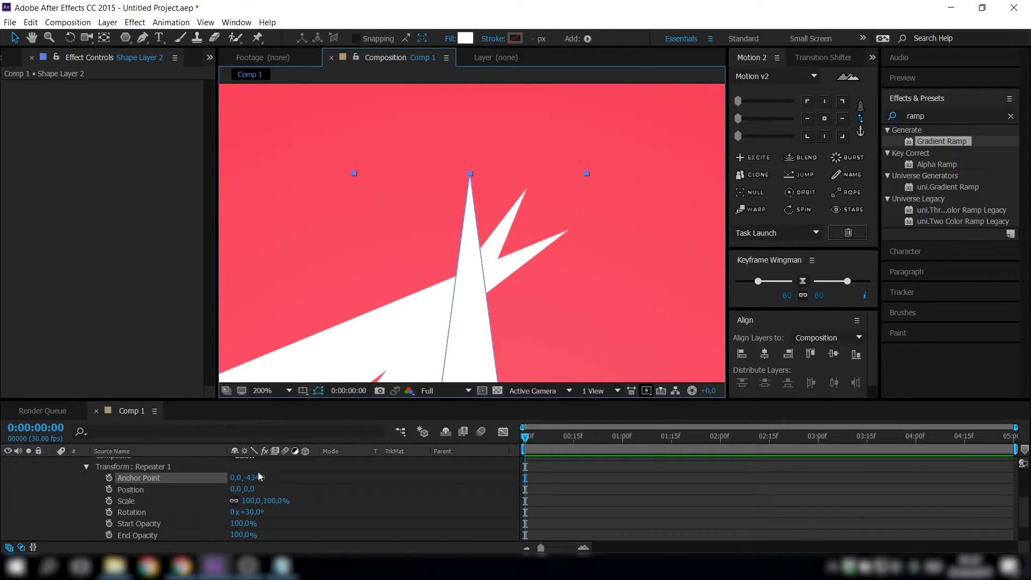
pyautogui.moveTo(250, 478); pyautogui.dragTo(215, 477)
pyautogui.press('h')
pyautogui.moveTo(446, 283); pyautogui.dragTo(473, 231)
pyautogui.scroll(4, 473, 231)
pyautogui.press('v')
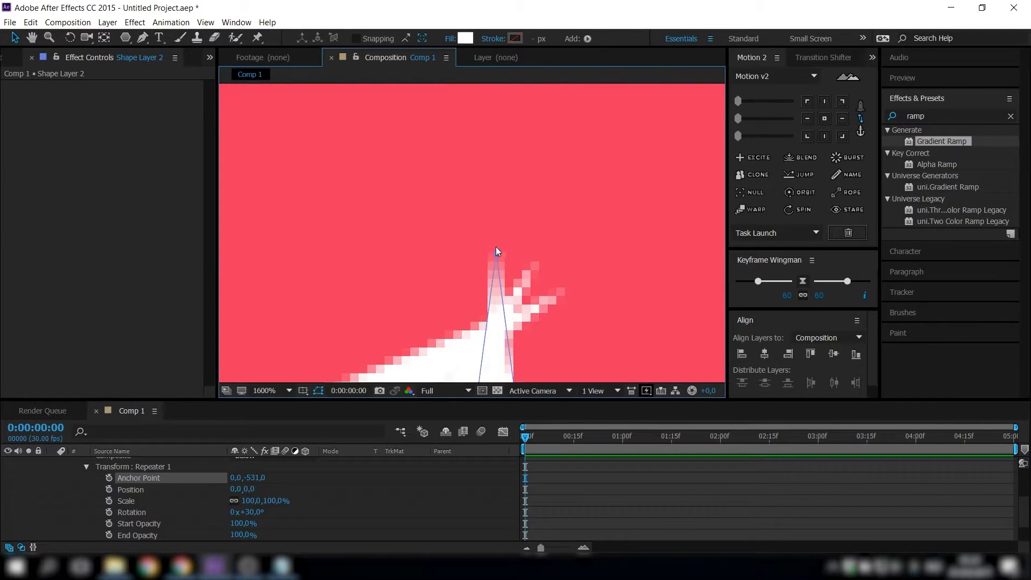
# Fine-tune the Repeater's vertical anchor point to -539 so all copies meet exactly at the triangle's tip.
pyautogui.moveTo(251, 477); pyautogui.dragTo(246, 478)
pyautogui.click(257, 478)
pyautogui.press('Up')
pyautogui.press('Up')
pyautogui.press('Up')
pyautogui.press('Up')
pyautogui.press('Up')
pyautogui.press('Up')
pyautogui.press('Up')
pyautogui.press('Up')
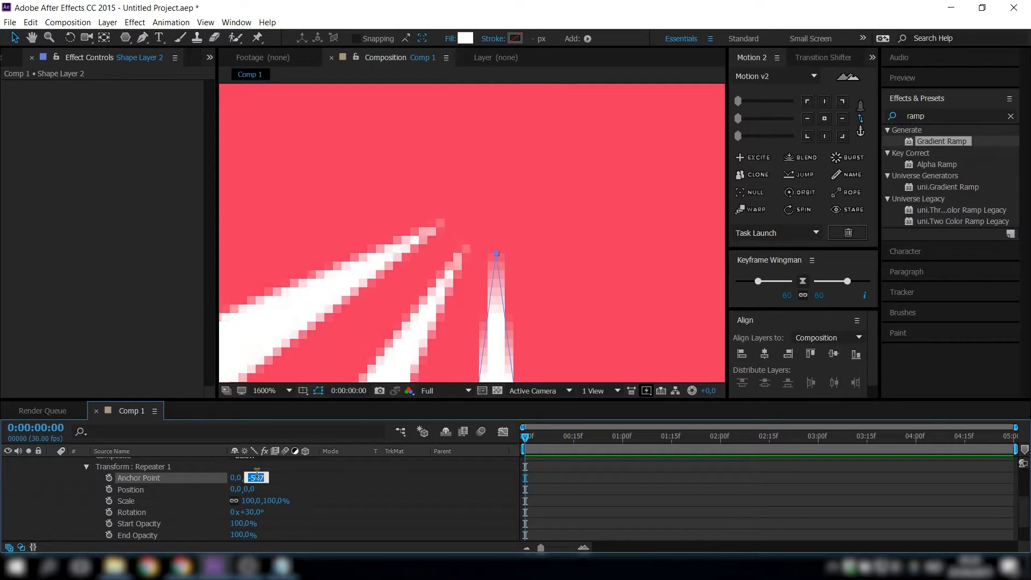
pyautogui.press('Down')
pyautogui.press('Down')
pyautogui.press('Down')
pyautogui.press('Down')
pyautogui.press('Down')
pyautogui.press('Down')
pyautogui.press('Down')
pyautogui.press('Down')
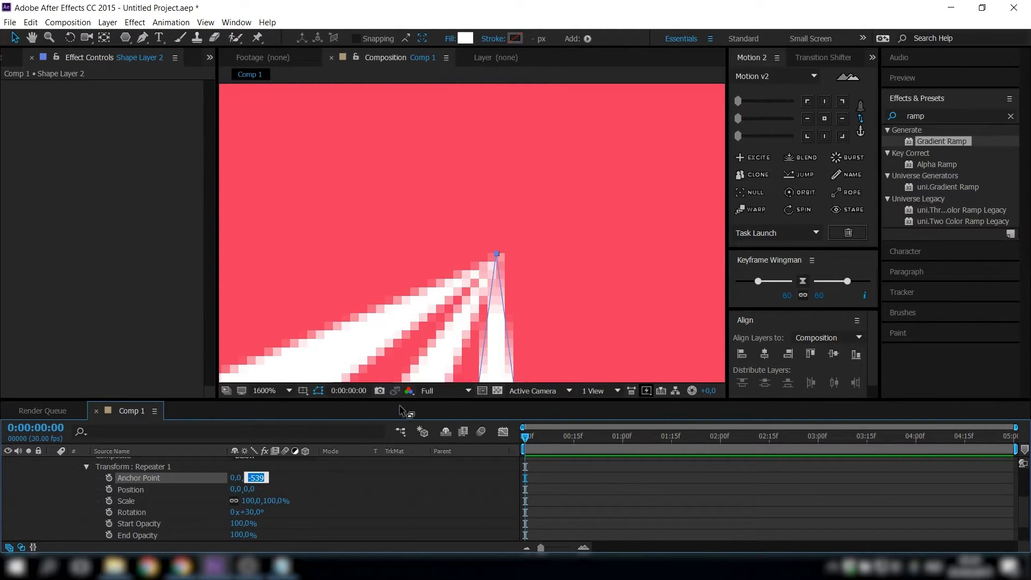
pyautogui.scroll(-5, 487, 289)
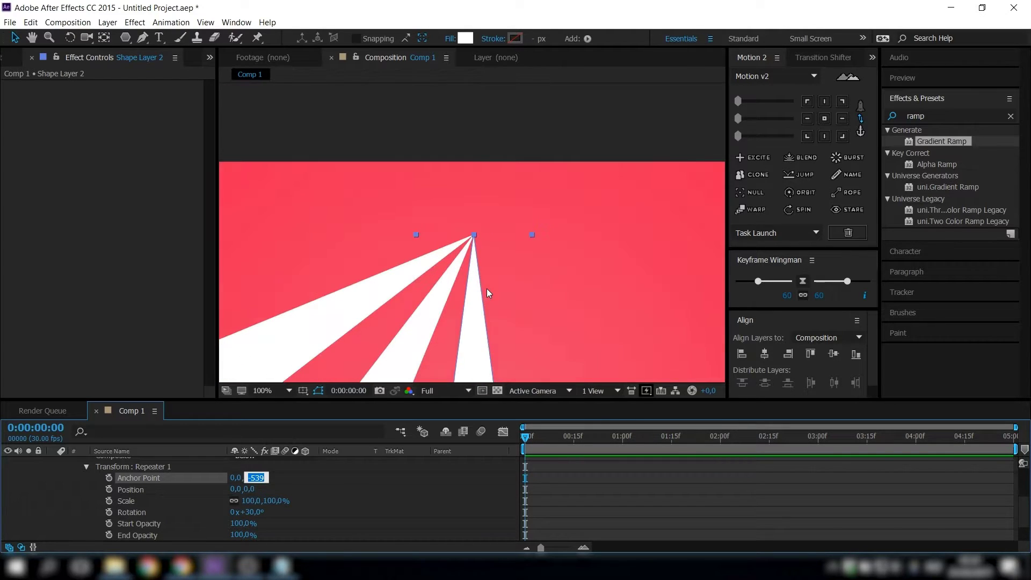
# Set the Repeater's number of copies to 12 to complete the circle of rays.
pyautogui.scroll(3, 109, 489)
pyautogui.click(109, 489)
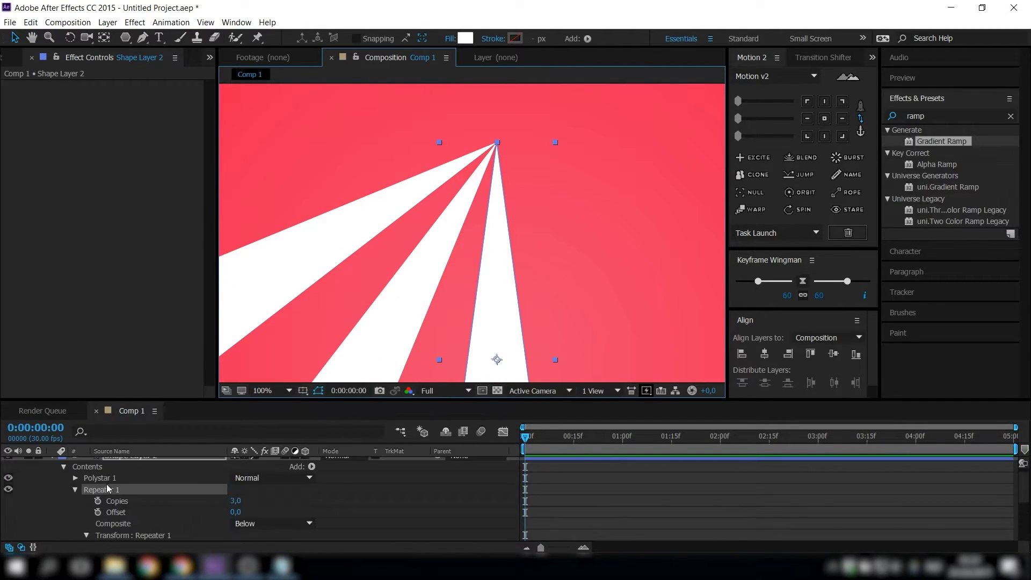
pyautogui.scroll(1, 359, 509)
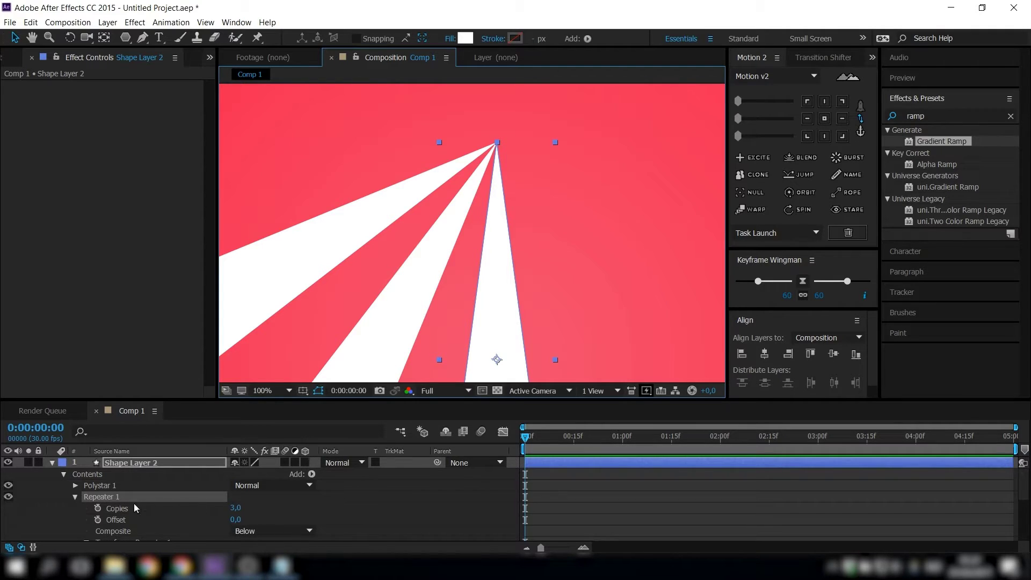
pyautogui.click(75, 498)
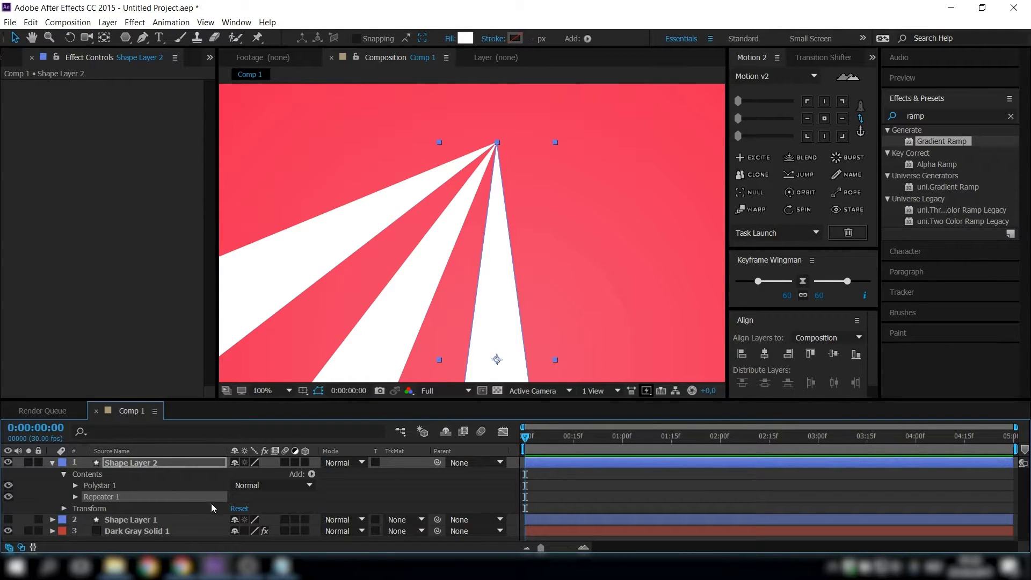
pyautogui.click(76, 498)
pyautogui.scroll(-1, 79, 503)
pyautogui.press(',')
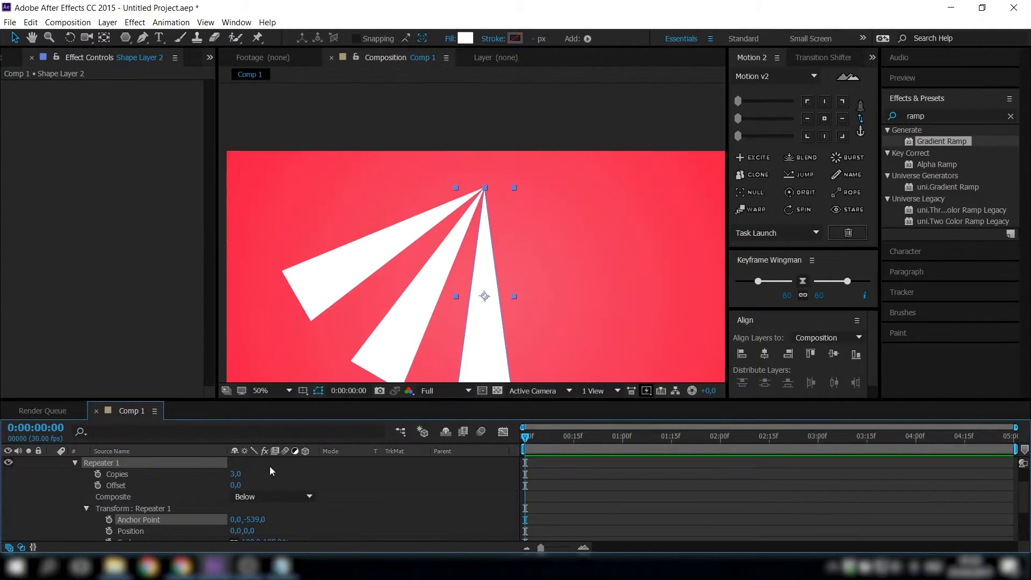
pyautogui.moveTo(446, 283); pyautogui.dragTo(446, 240)
pyautogui.click(277, 391)
pyautogui.click(272, 179)
pyautogui.click(237, 475)
pyautogui.press('Up')
pyautogui.press('Up')
pyautogui.press('Up')
pyautogui.press('Up')
pyautogui.press('Up')
pyautogui.press('Up')
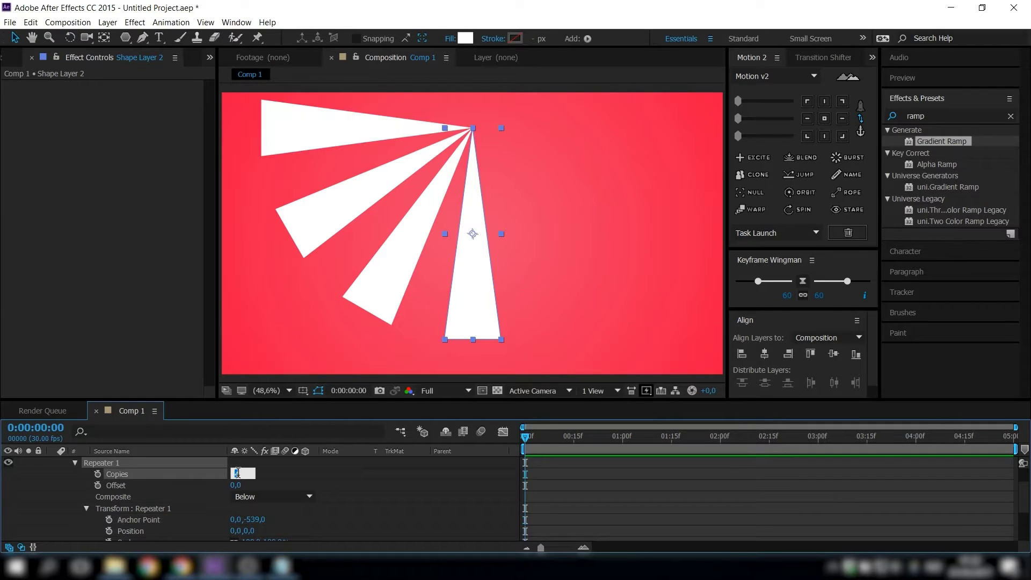
pyautogui.press('Up')
pyautogui.press('Up')
pyautogui.press('Up')
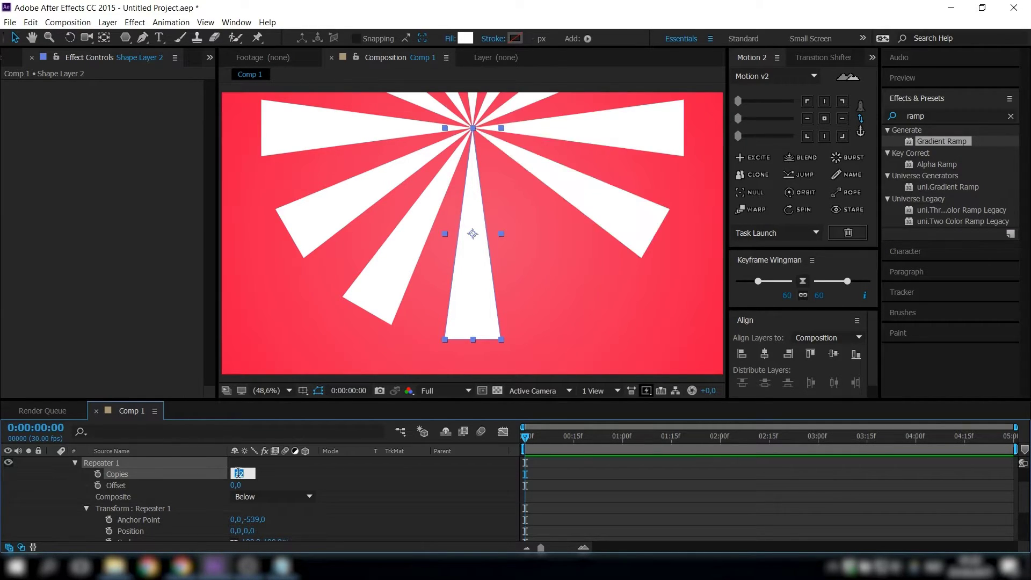
pyautogui.click(285, 474)
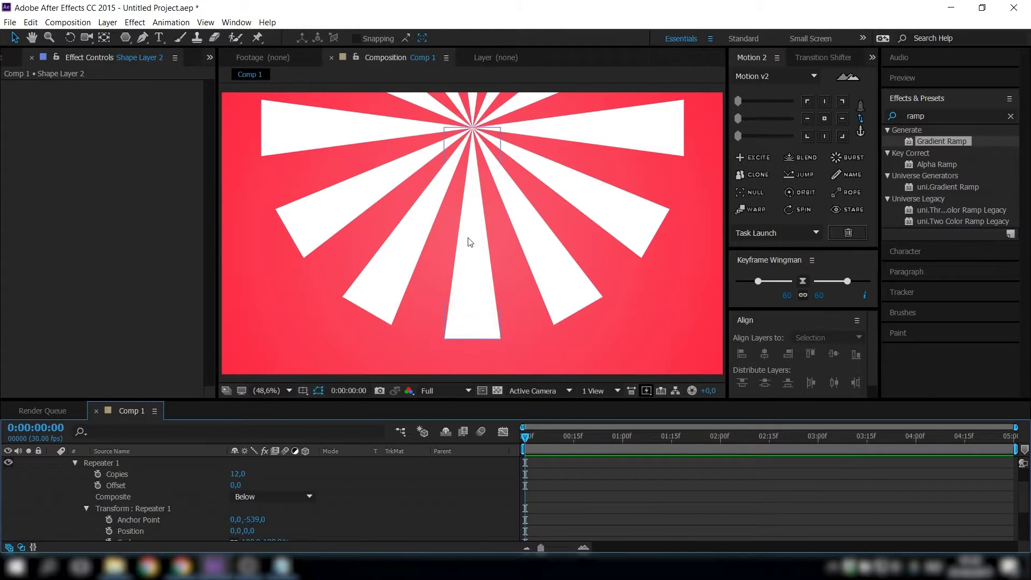
# Show the title/action safe guides over the composition.
pyautogui.scroll(2, 110, 514)
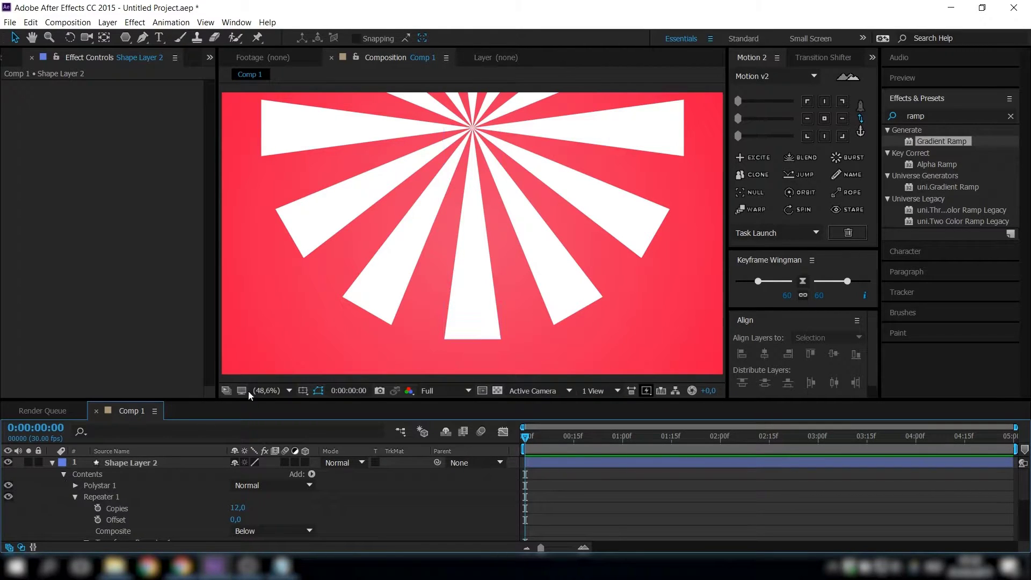
pyautogui.click(489, 286)
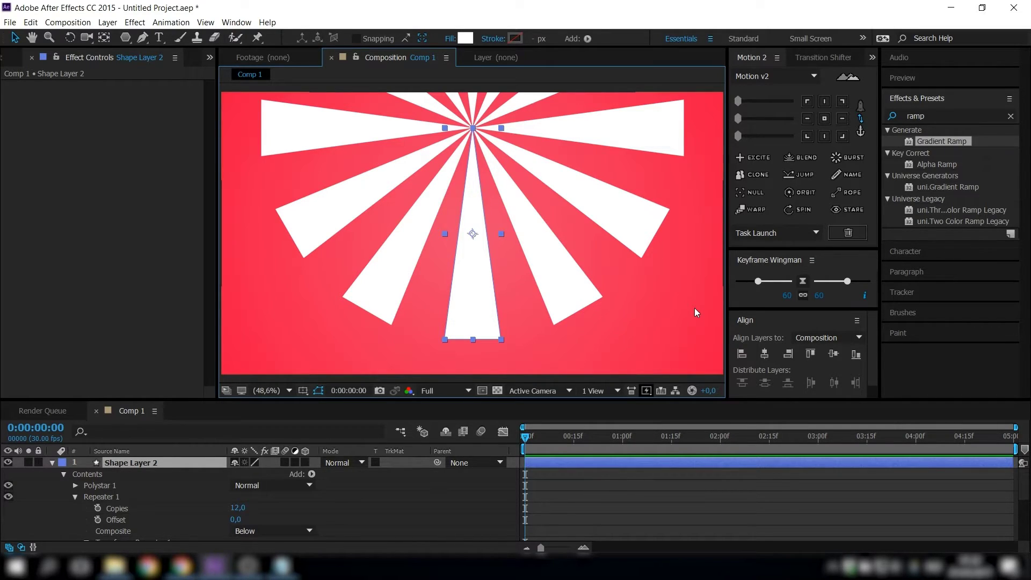
pyautogui.press("'")
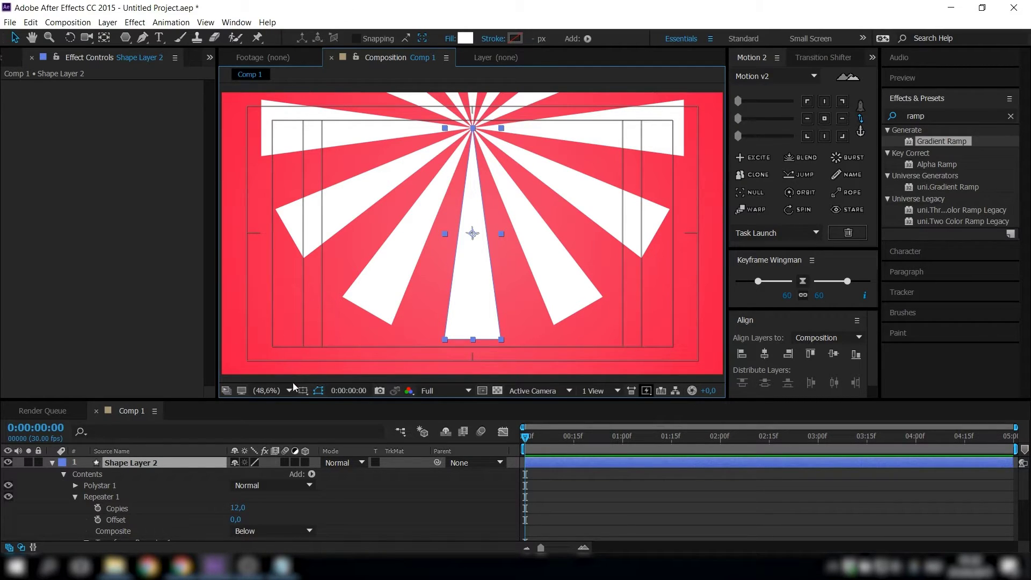
pyautogui.click(309, 390)
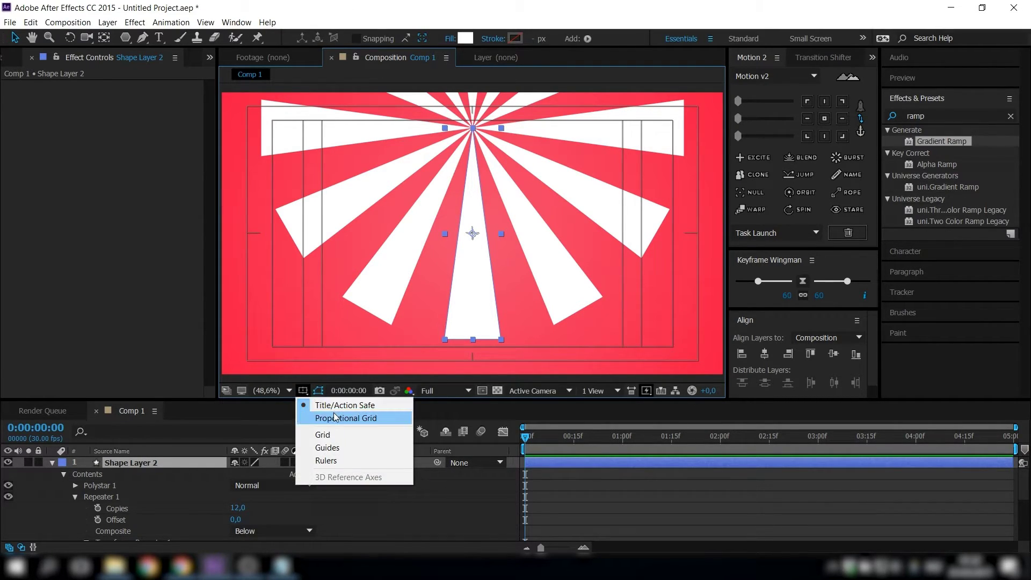
pyautogui.click(454, 511)
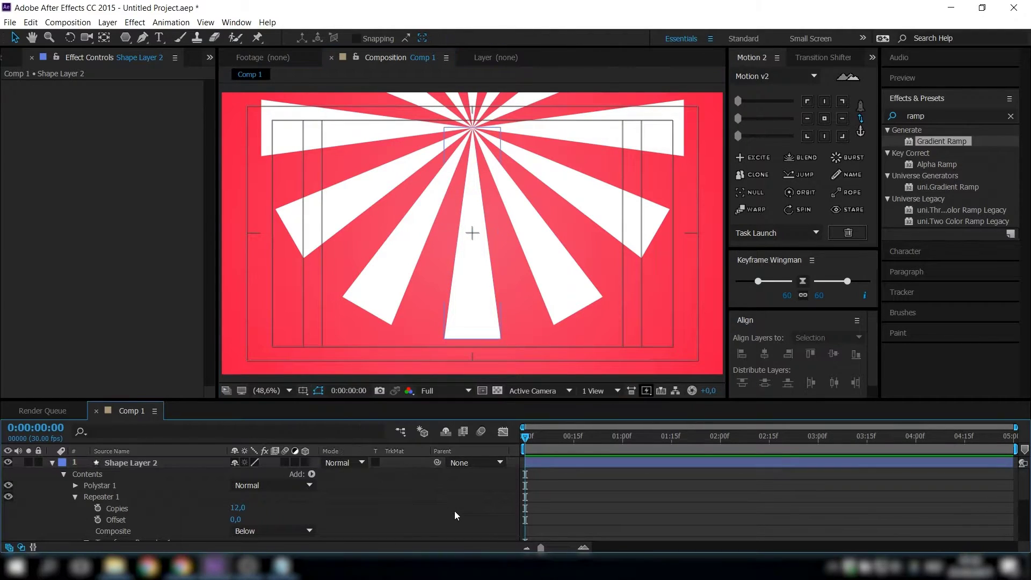
# Move Shape Layer 2 down so the rays' meeting point sits on the composition's centre mark.
pyautogui.click(147, 469)
pyautogui.scroll(5, 468, 355)
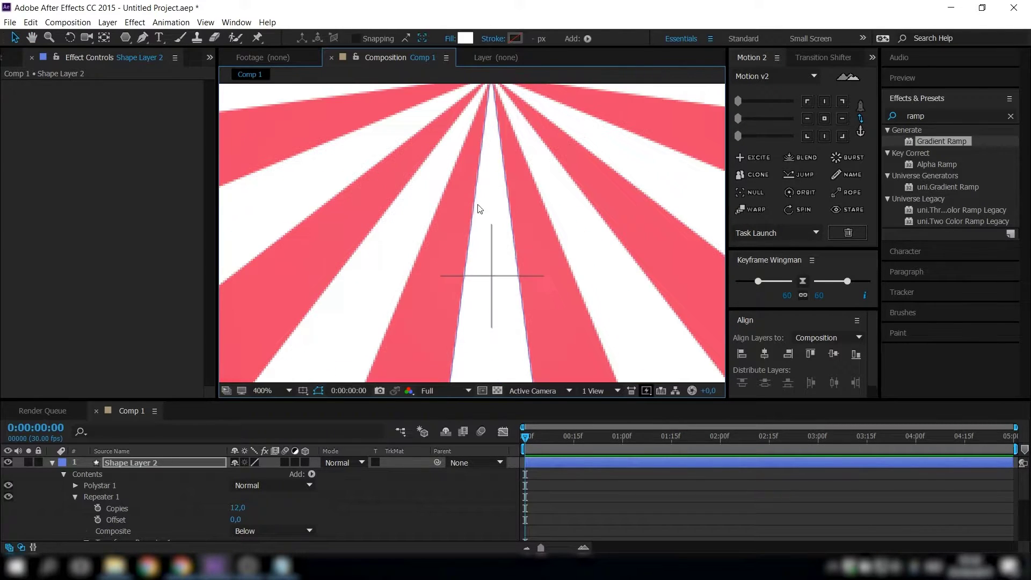
pyautogui.scroll(2, 471, 333)
pyautogui.moveTo(465, 358); pyautogui.dragTo(463, 369)
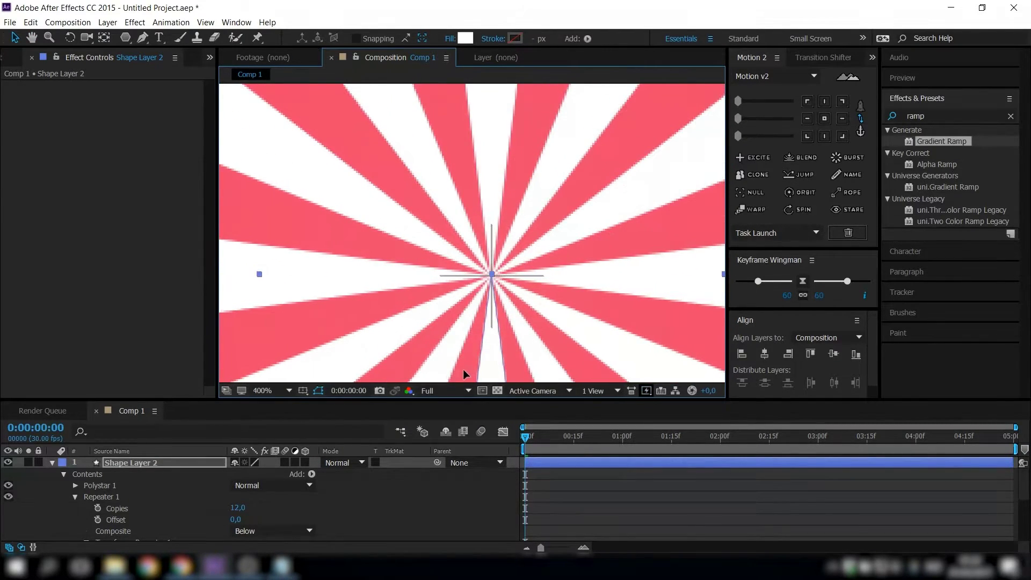
pyautogui.scroll(-7, 472, 352)
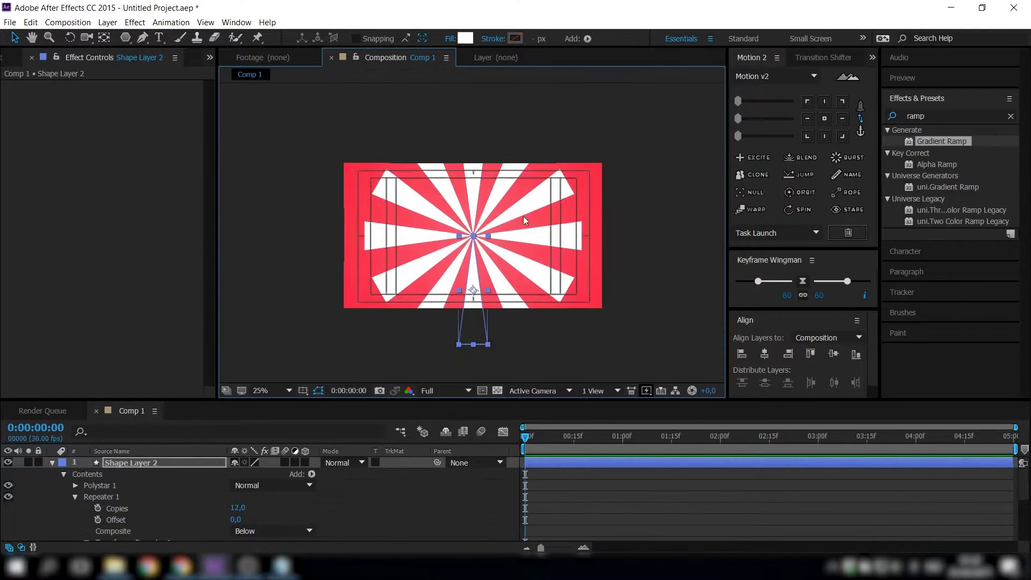
# Enlarge the ray pattern on Shape Layer 2 until the rays extend past the frame edges.
pyautogui.scroll(2, 478, 260)
pyautogui.scroll(-2, 478, 256)
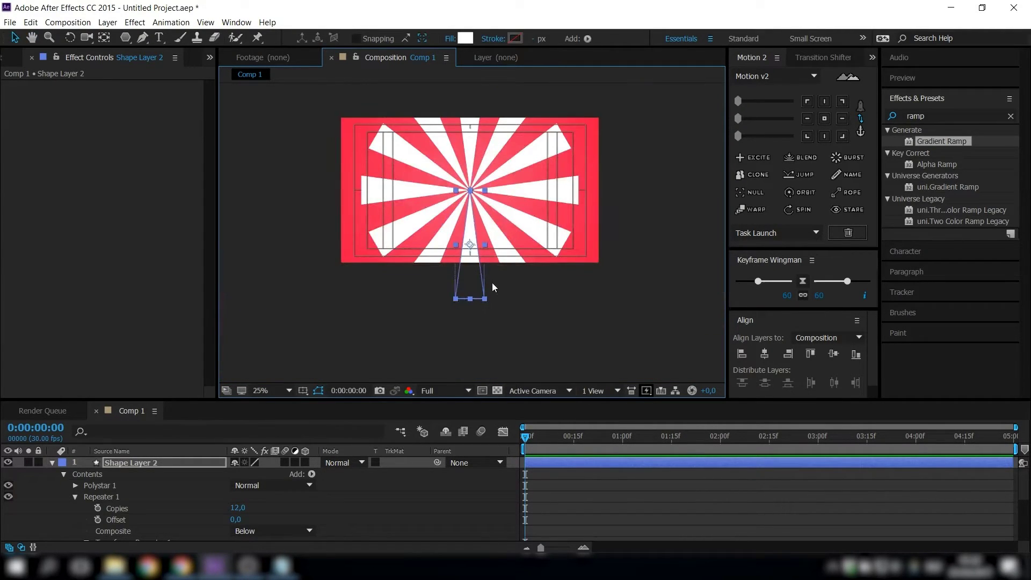
pyautogui.moveTo(484, 300); pyautogui.dragTo(499, 329)
# Realign the enlarged rays' meeting point with the composition's centre mark and fit the composition in the viewer.
pyautogui.scroll(4, 483, 156)
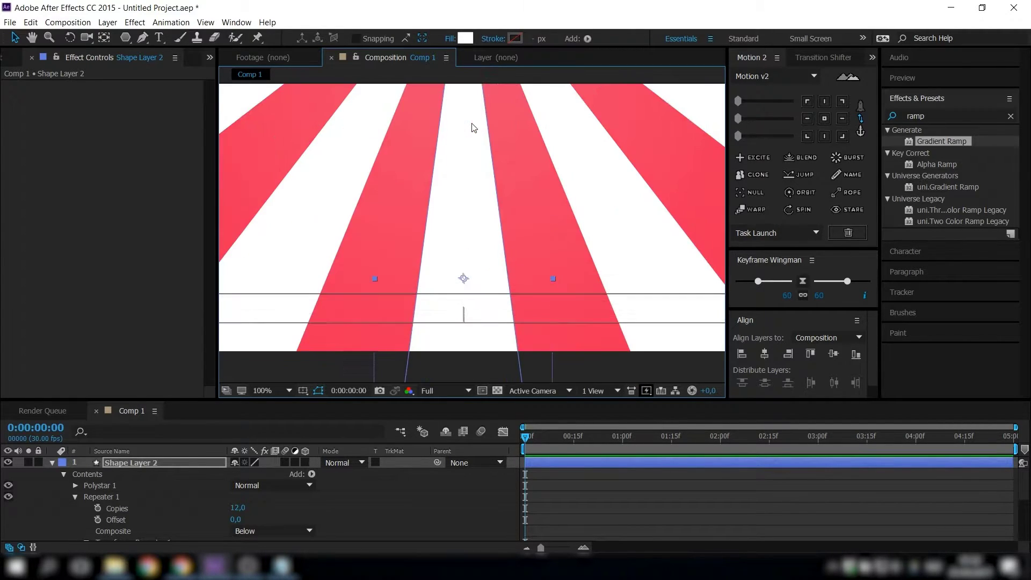
pyautogui.moveTo(474, 253)
pyautogui.mouseDown()
pyautogui.moveTo(474, 163)
pyautogui.moveTo(458, 281)
pyautogui.moveTo(460, 258)
pyautogui.mouseUp()
pyautogui.scroll(4, 459, 258)
pyautogui.moveTo(443, 320); pyautogui.dragTo(441, 364)
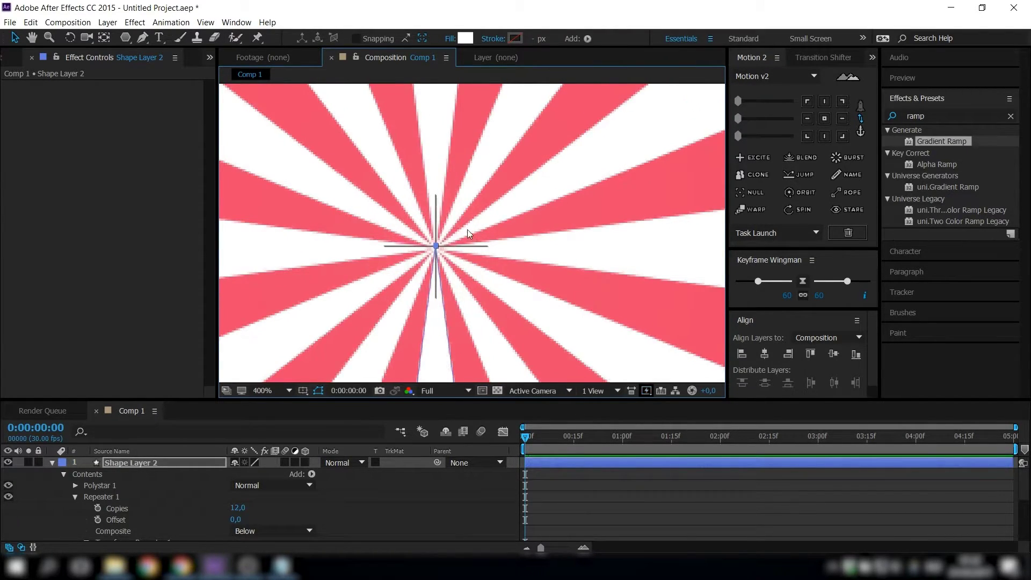
pyautogui.scroll(-8, 467, 230)
pyautogui.click(278, 391)
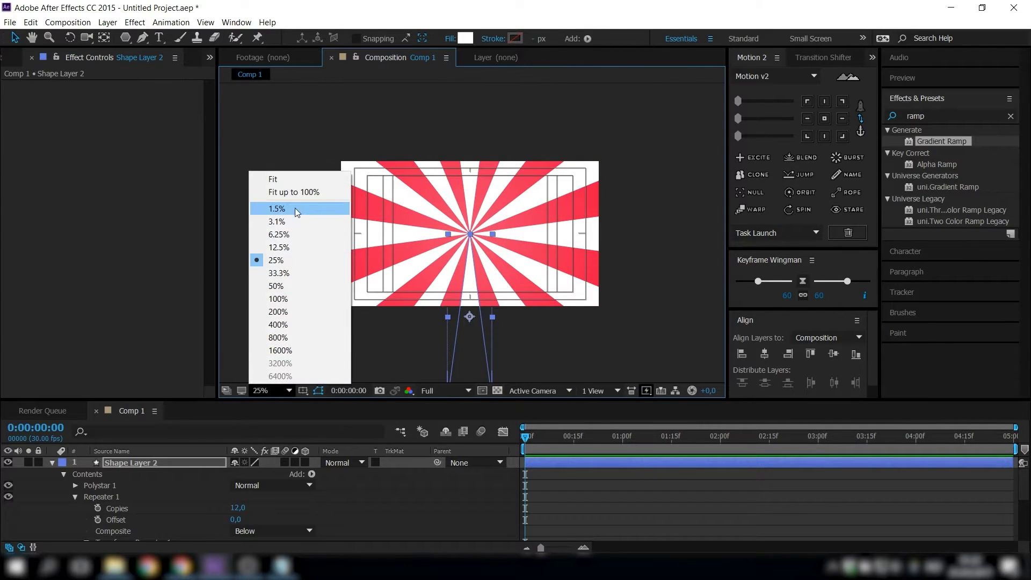
pyautogui.click(299, 181)
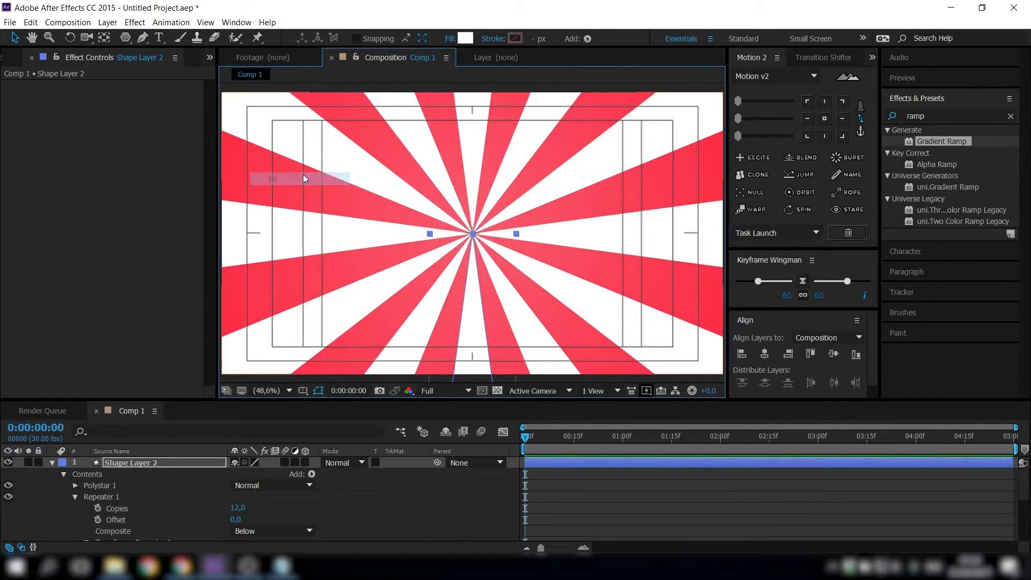
# Collapse Shape Layer 2 and change the rays' fill colour from white to a warm light yellow.
pyautogui.click(52, 462)
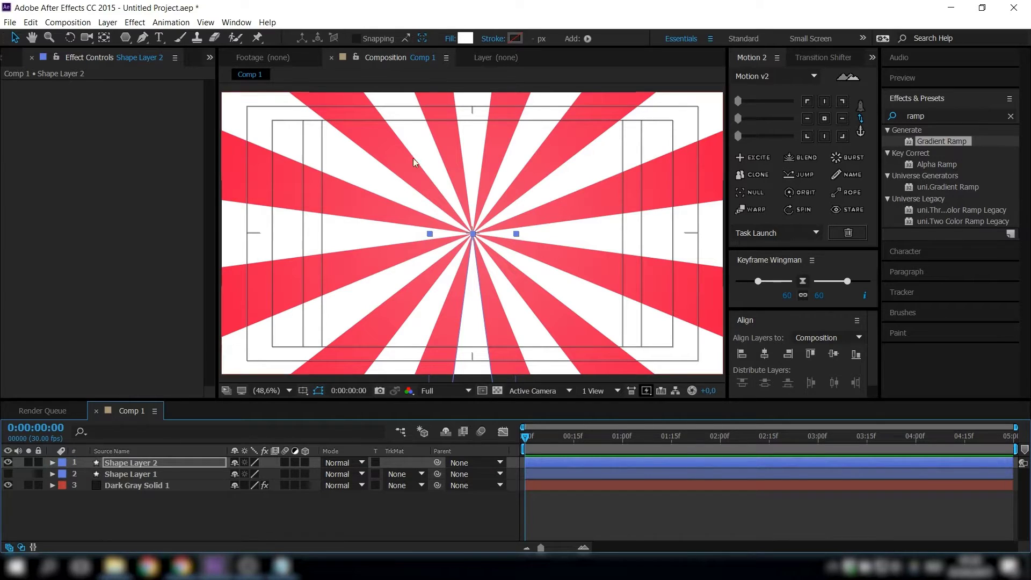
pyautogui.click(465, 39)
pyautogui.moveTo(874, 404); pyautogui.dragTo(874, 385)
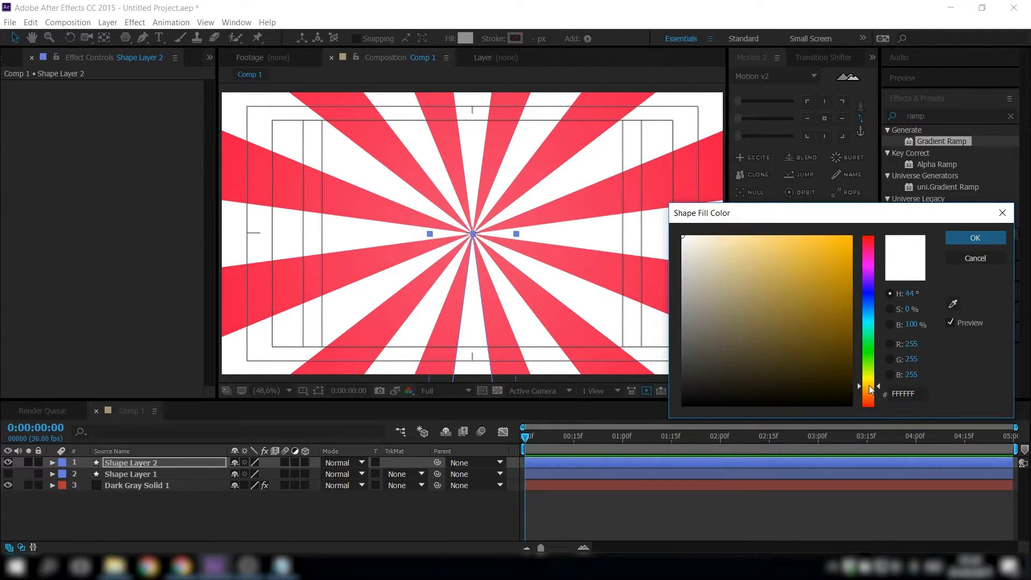
pyautogui.moveTo(818, 334)
pyautogui.mouseDown()
pyautogui.moveTo(819, 250)
pyautogui.moveTo(780, 239)
pyautogui.mouseUp()
pyautogui.click(975, 238)
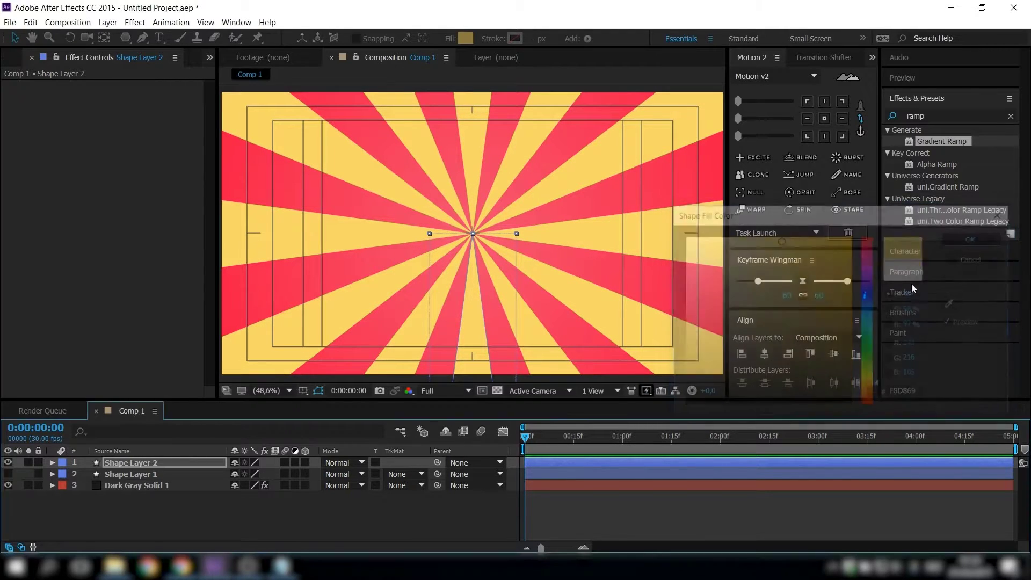
pyautogui.press('t')
pyautogui.moveTo(240, 474); pyautogui.dragTo(227, 475)
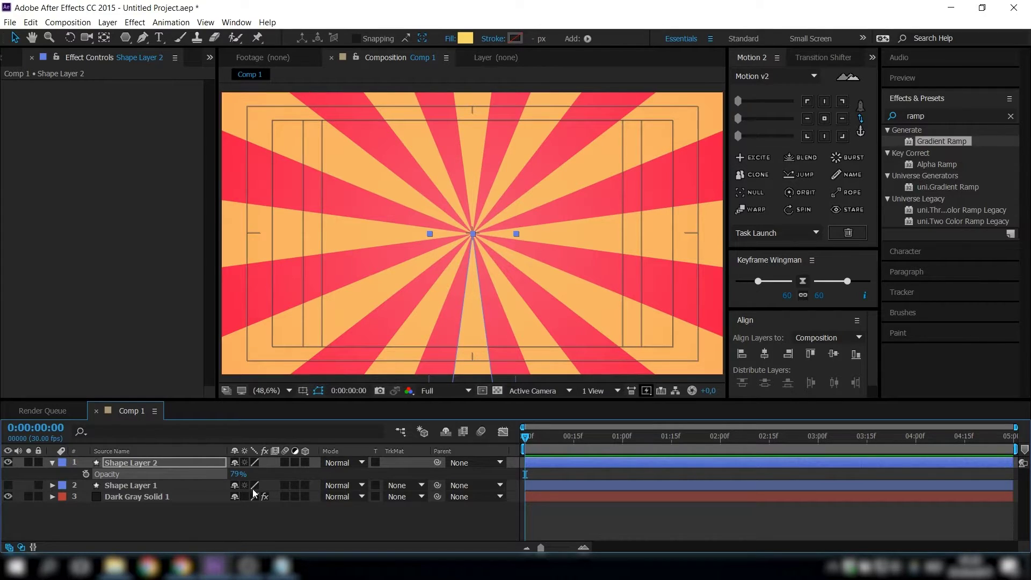
pyautogui.hotkey('ctrl', 'z')
pyautogui.click(228, 508)
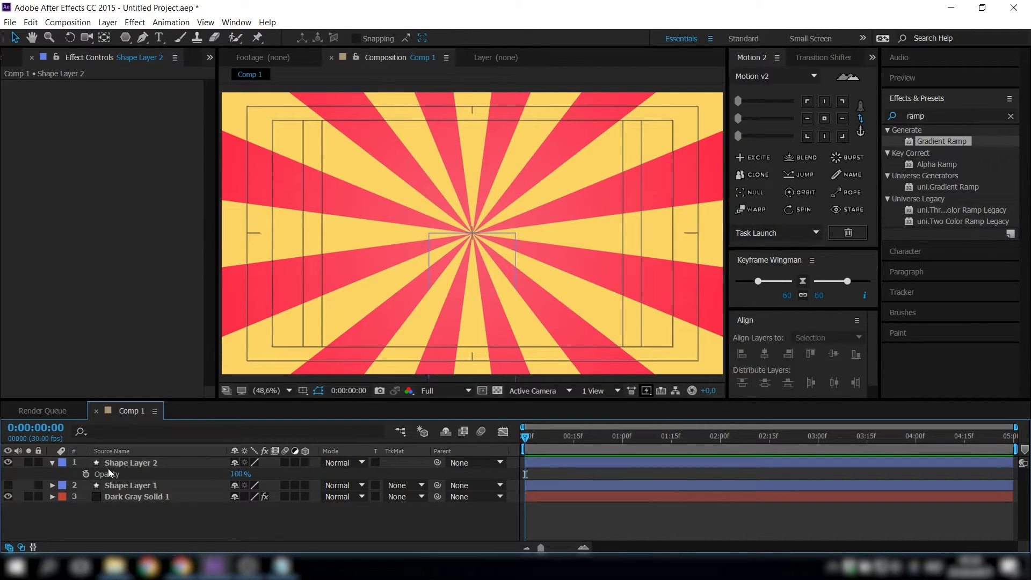
pyautogui.click(53, 463)
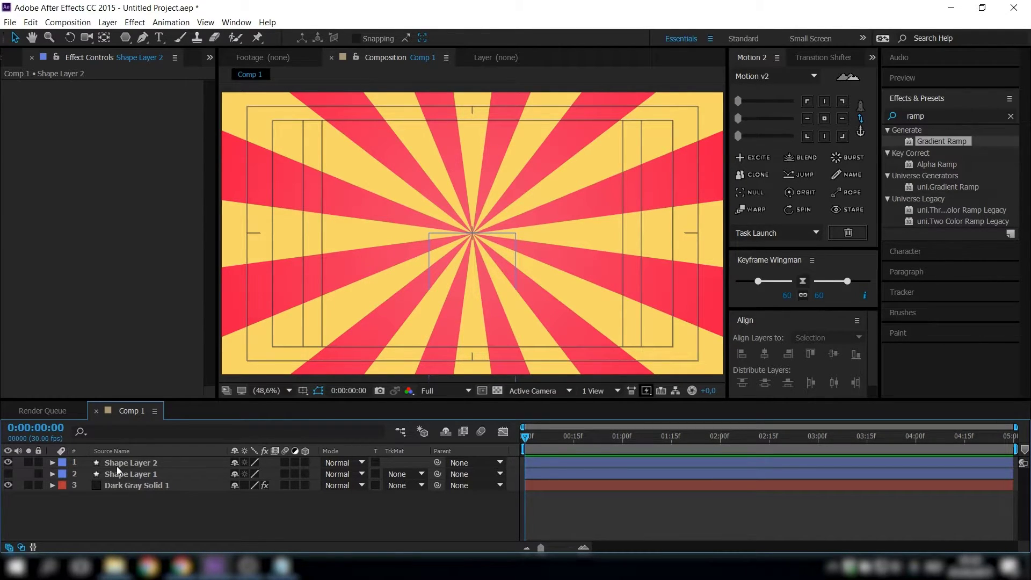
# Hide Shape Layer 2 and turn off the title/action-safe overlay in the composition view.
pyautogui.click(8, 463)
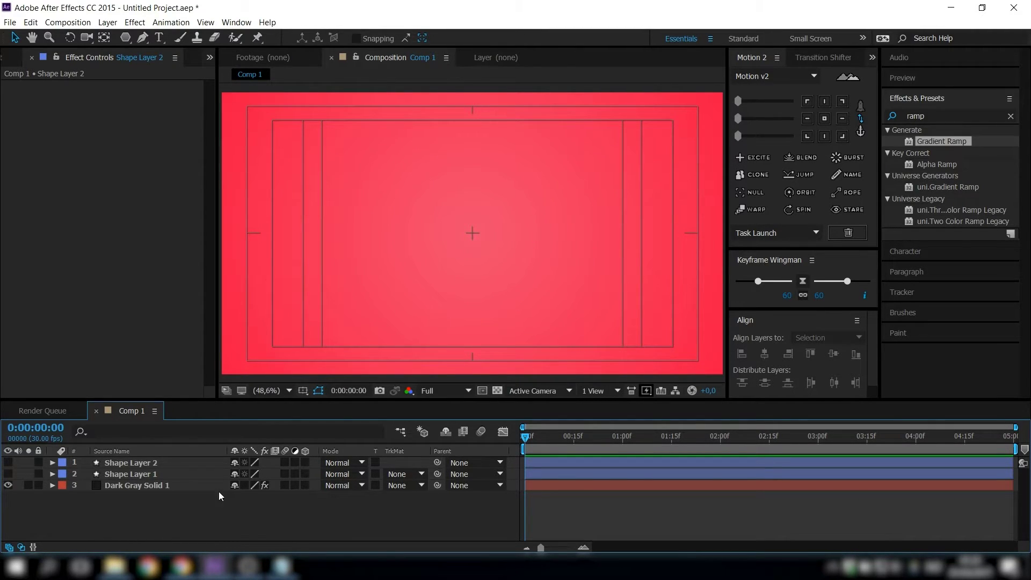
pyautogui.press("'")
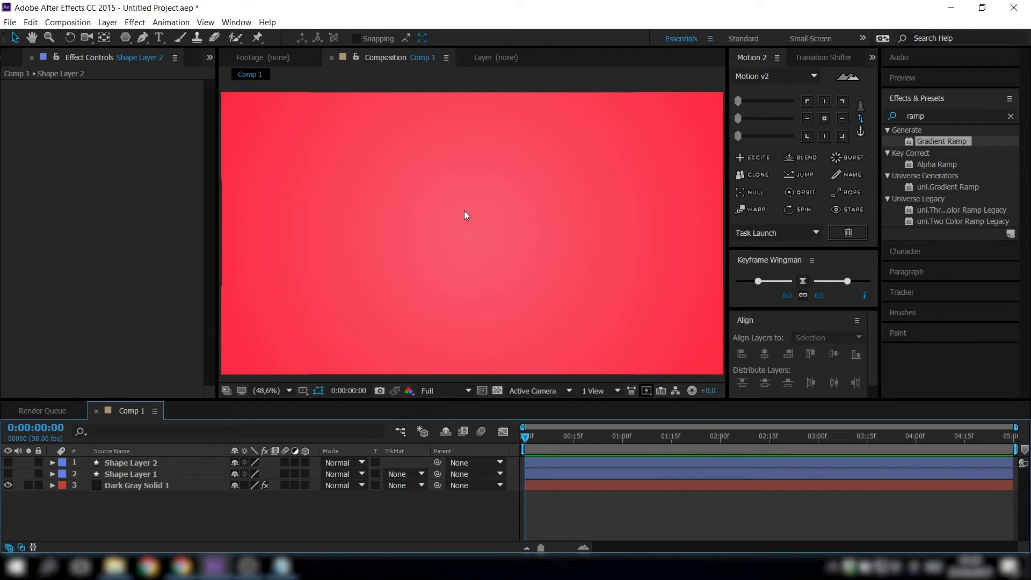
# Show the grid over the composition and enable Snap to Grid.
pyautogui.click(205, 22)
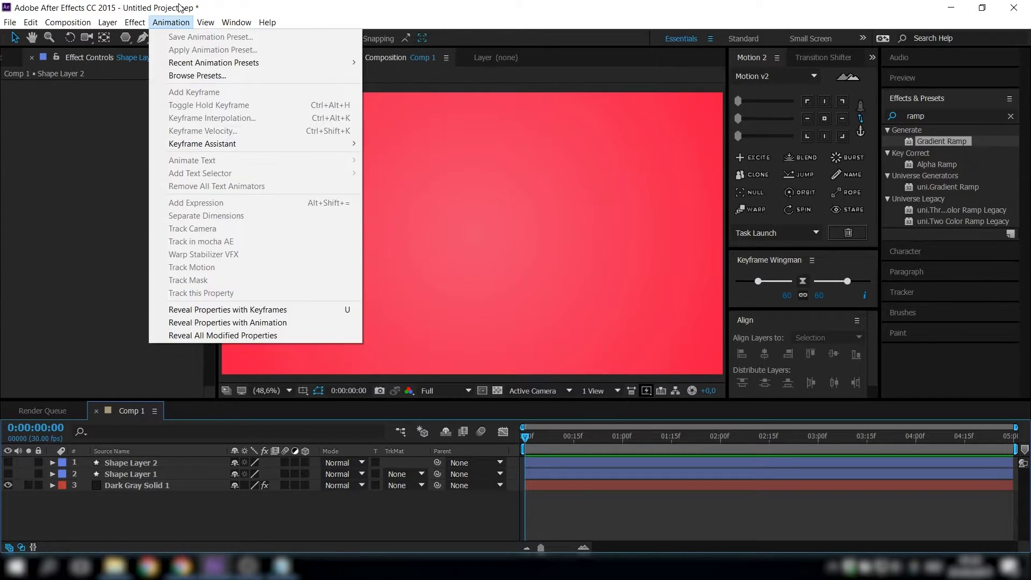
pyautogui.click(238, 202)
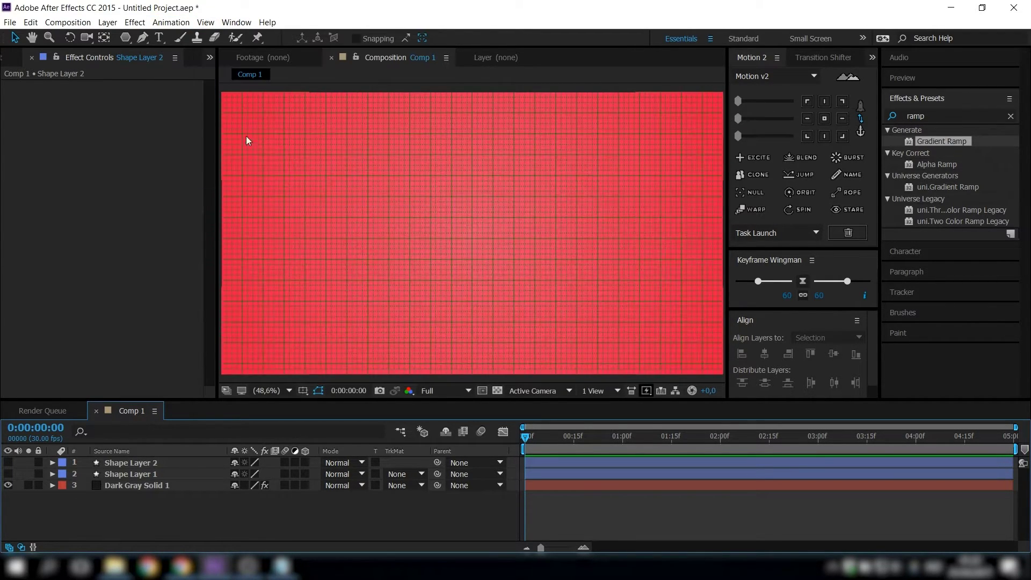
pyautogui.click(206, 24)
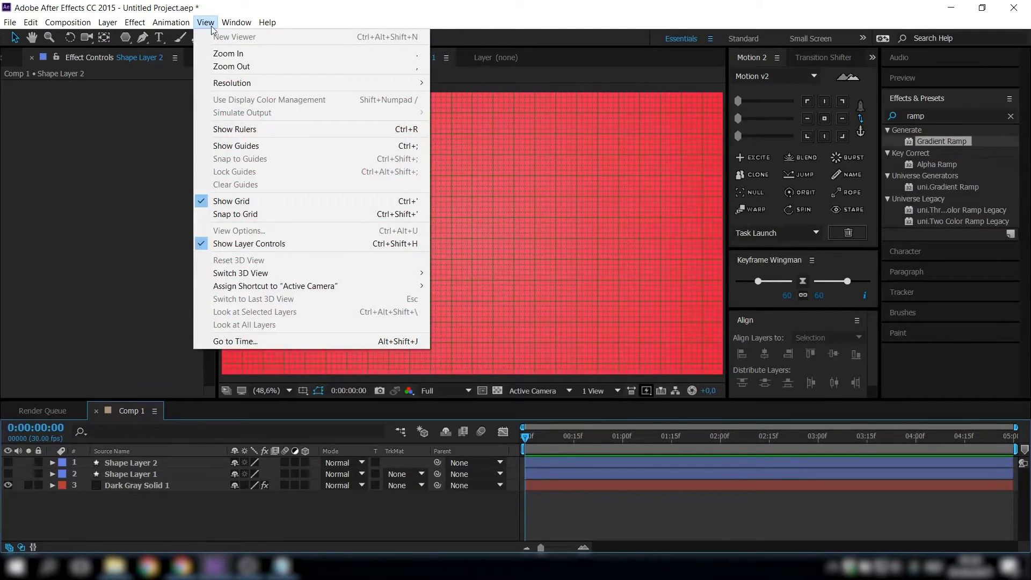
pyautogui.click(226, 215)
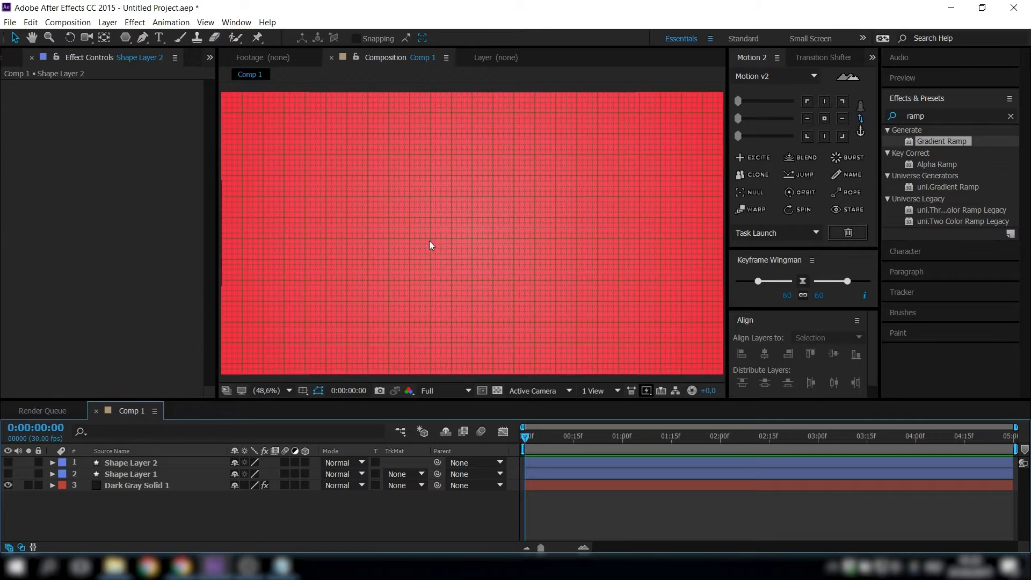
# Draw an open three-point chevron near the composition's centre with the Pen tool, four large grid squares wide and one high, peak upwards.
pyautogui.scroll(2, 433, 239)
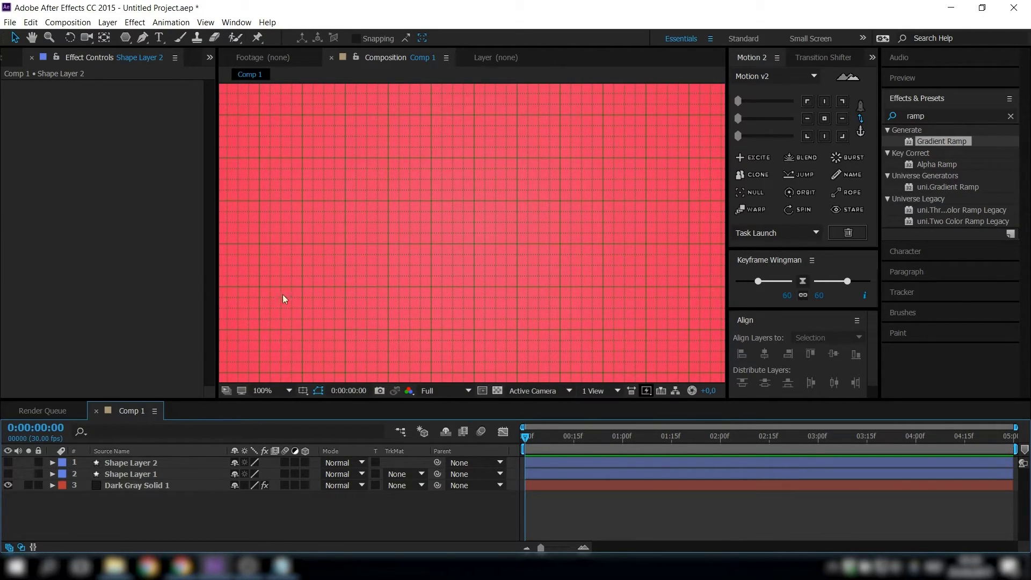
pyautogui.click(142, 37)
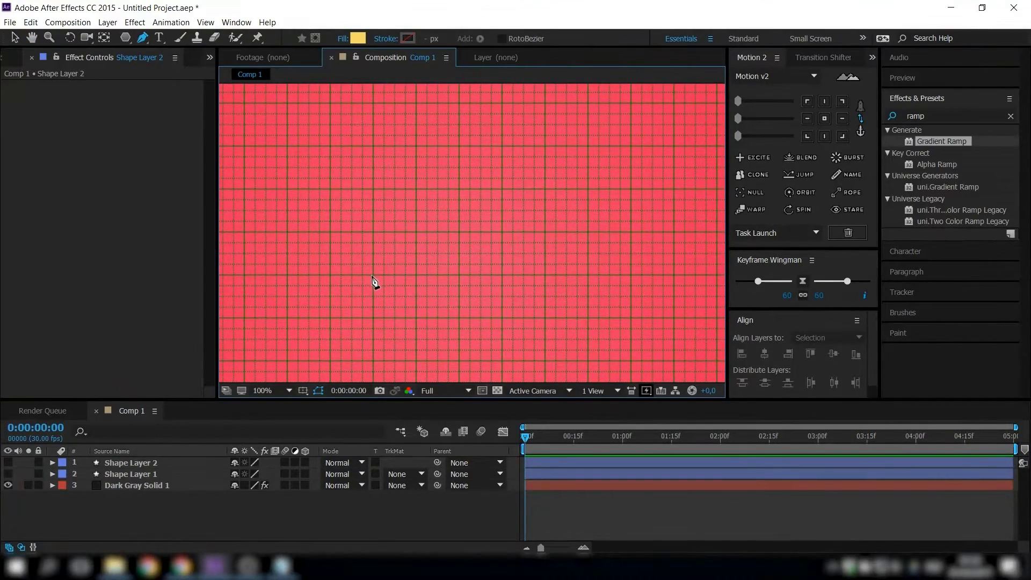
pyautogui.click(375, 277)
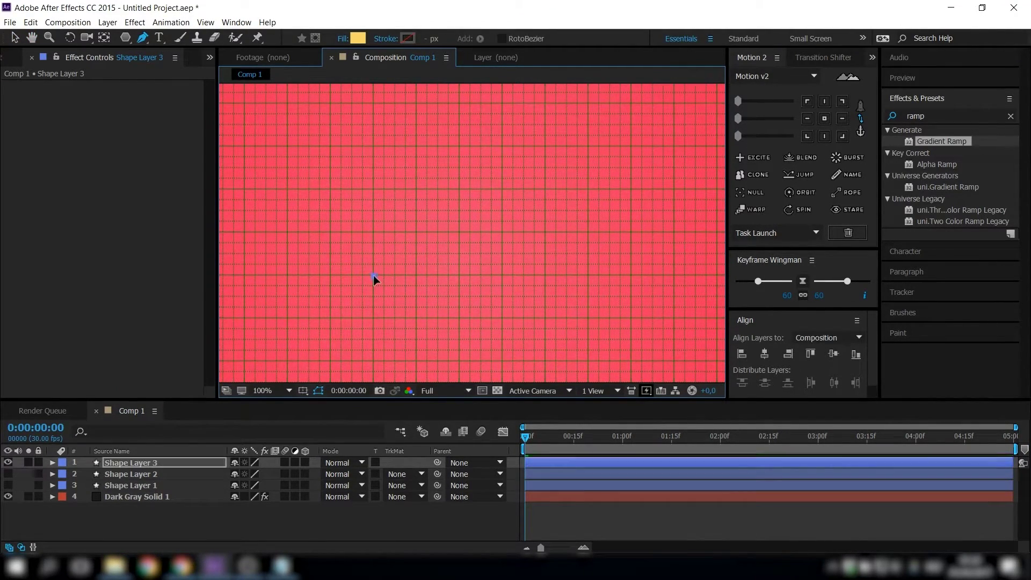
pyautogui.click(459, 231)
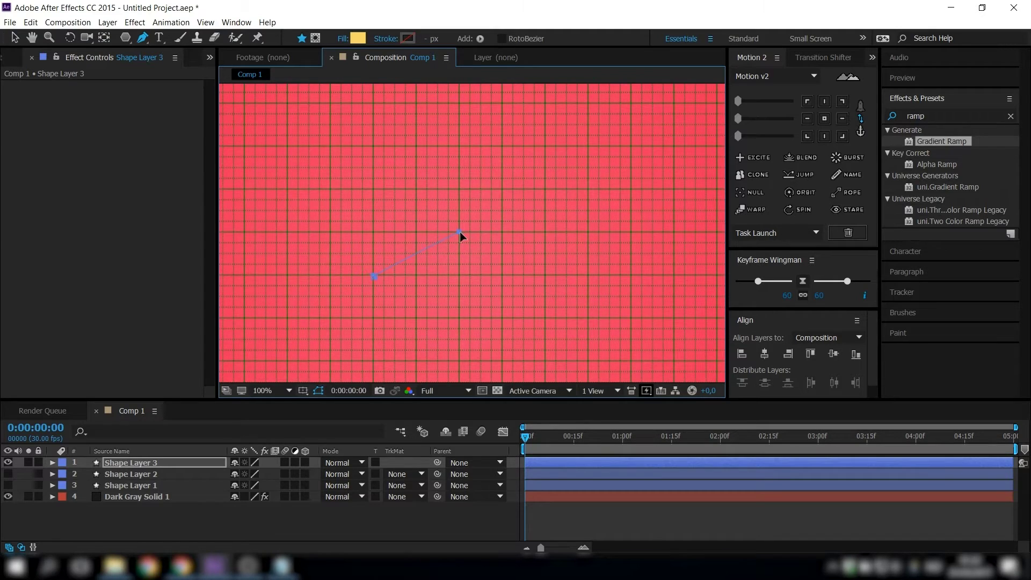
pyautogui.click(545, 275)
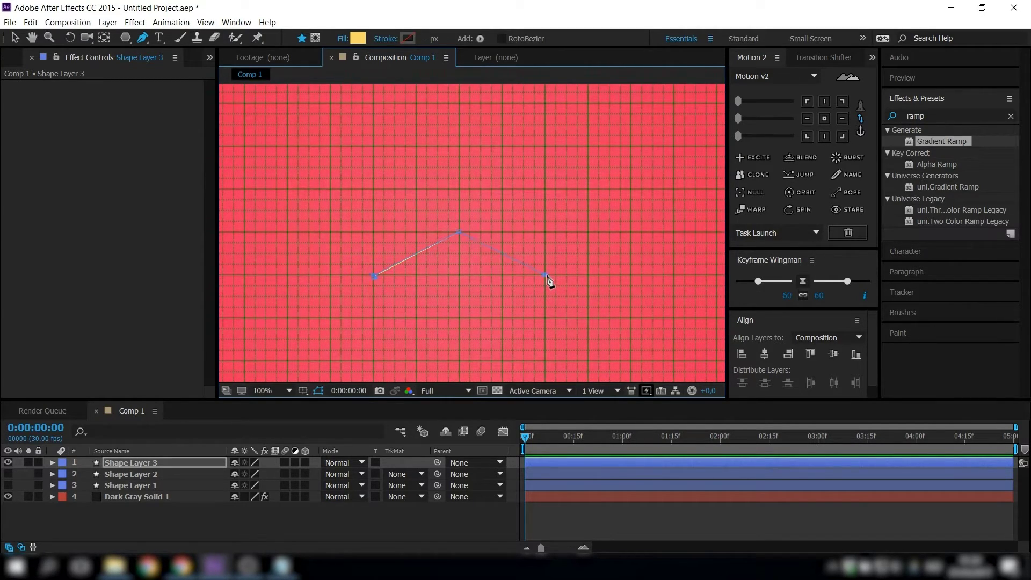
# Remove the chevron's fill and give it a solid white stroke 4 px wide.
pyautogui.click(349, 42)
pyautogui.click(23, 38)
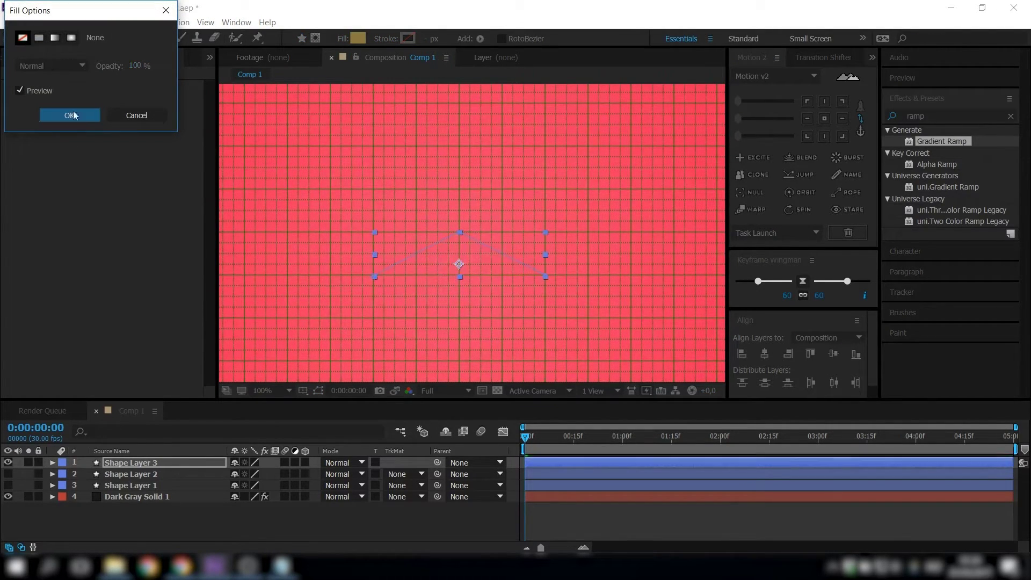
pyautogui.click(82, 117)
pyautogui.click(394, 42)
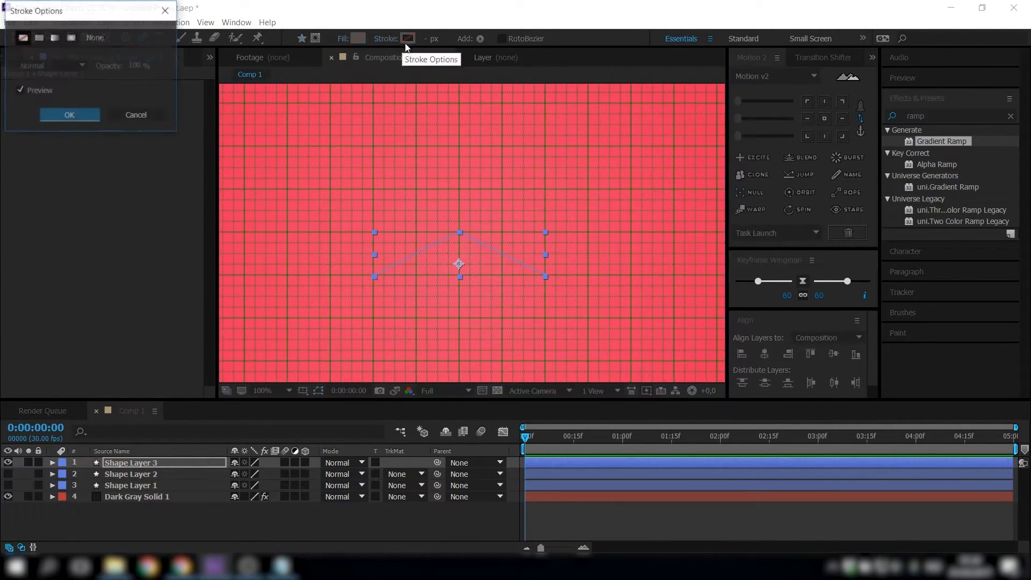
pyautogui.click(41, 39)
pyautogui.click(59, 113)
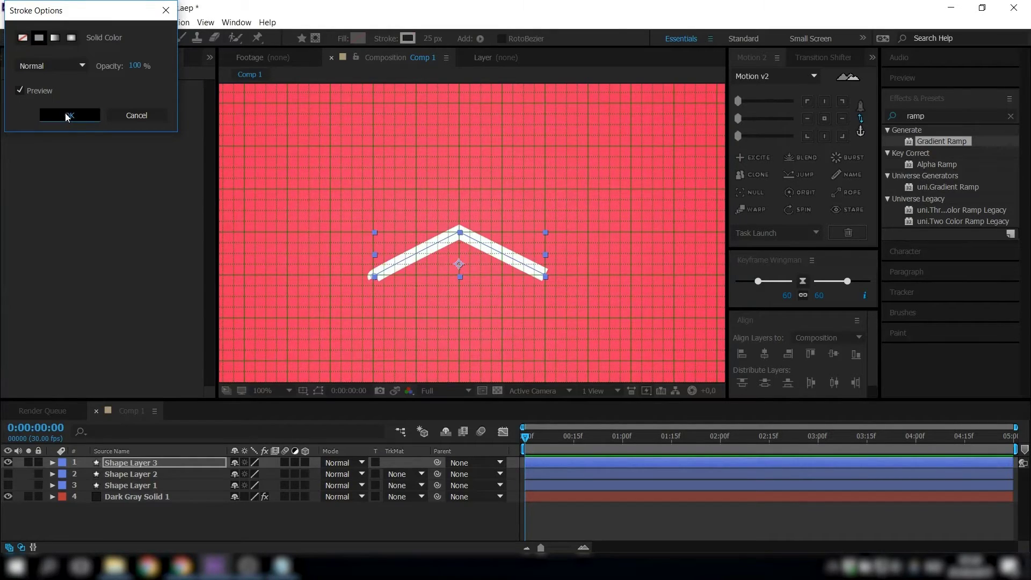
pyautogui.click(433, 39)
pyautogui.write('2')
pyautogui.press('Return')
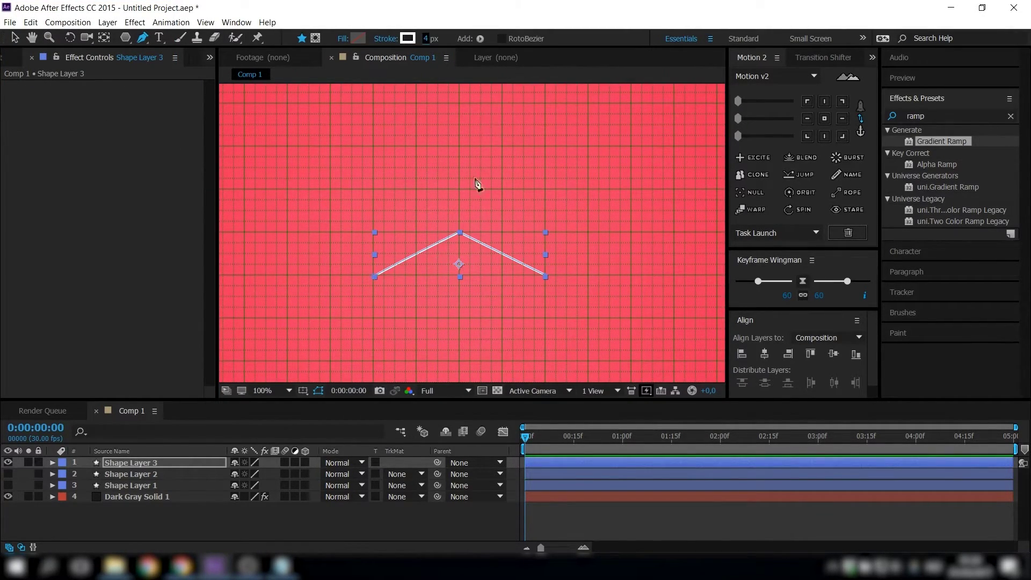
# Move the chevron's left endpoint exactly onto the adjacent grid intersection.
pyautogui.click(17, 41)
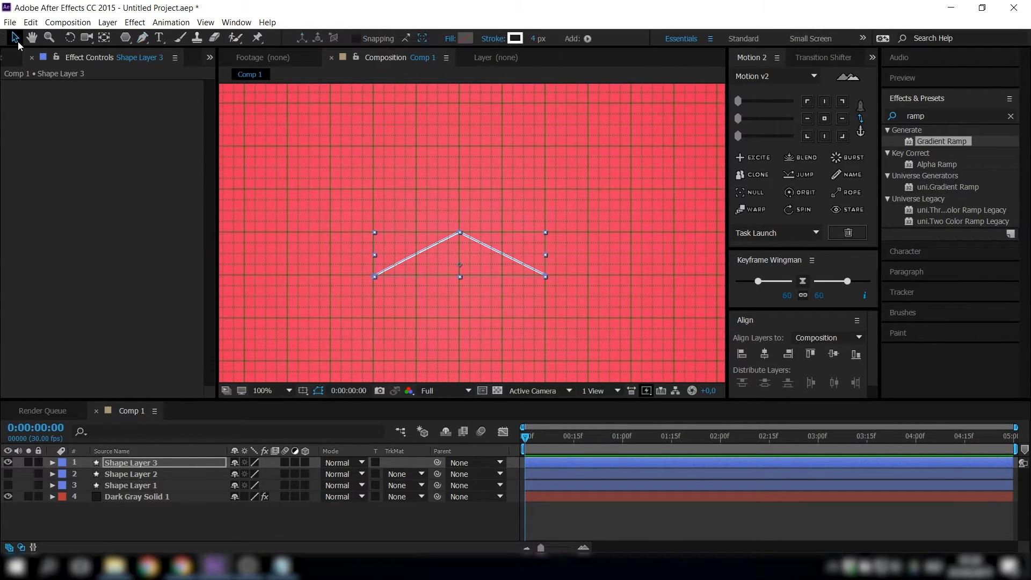
pyautogui.scroll(4, 449, 248)
pyautogui.moveTo(449, 257); pyautogui.dragTo(332, 198)
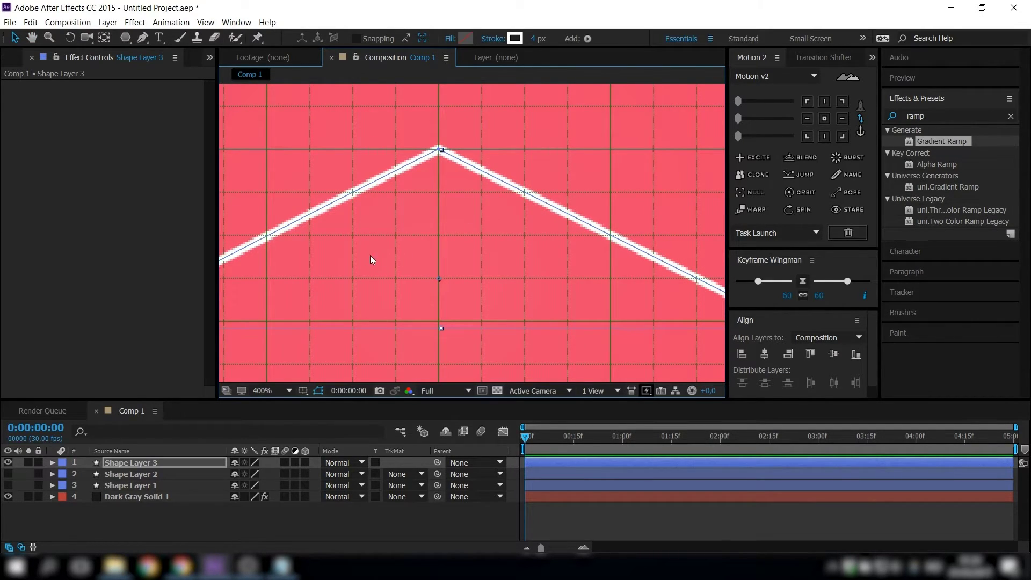
pyautogui.moveTo(370, 258); pyautogui.dragTo(517, 196)
pyautogui.moveTo(365, 216); pyautogui.dragTo(393, 213)
pyautogui.scroll(1, 386, 258)
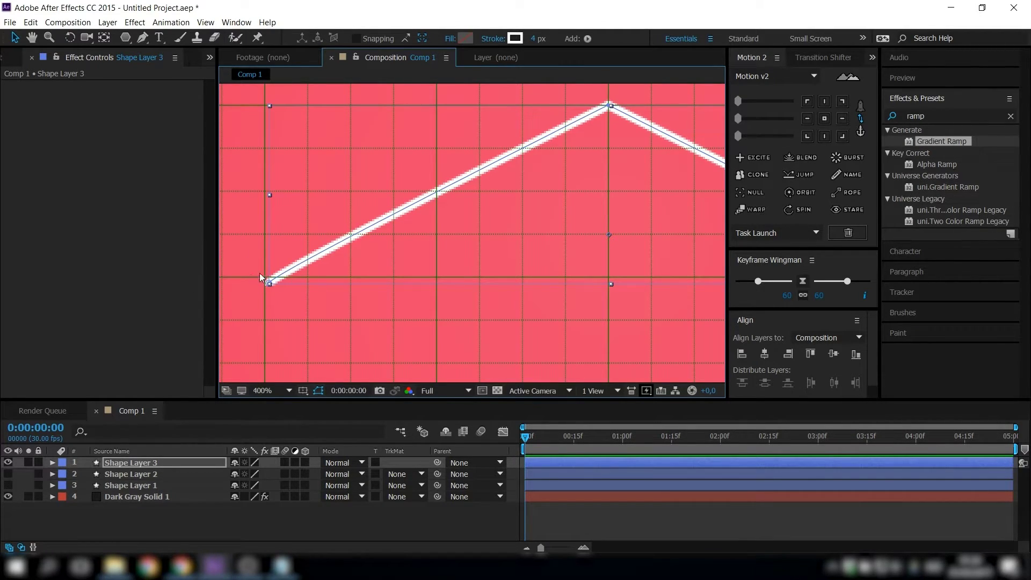
pyautogui.scroll(-2, 600, 275)
pyautogui.scroll(2, 487, 161)
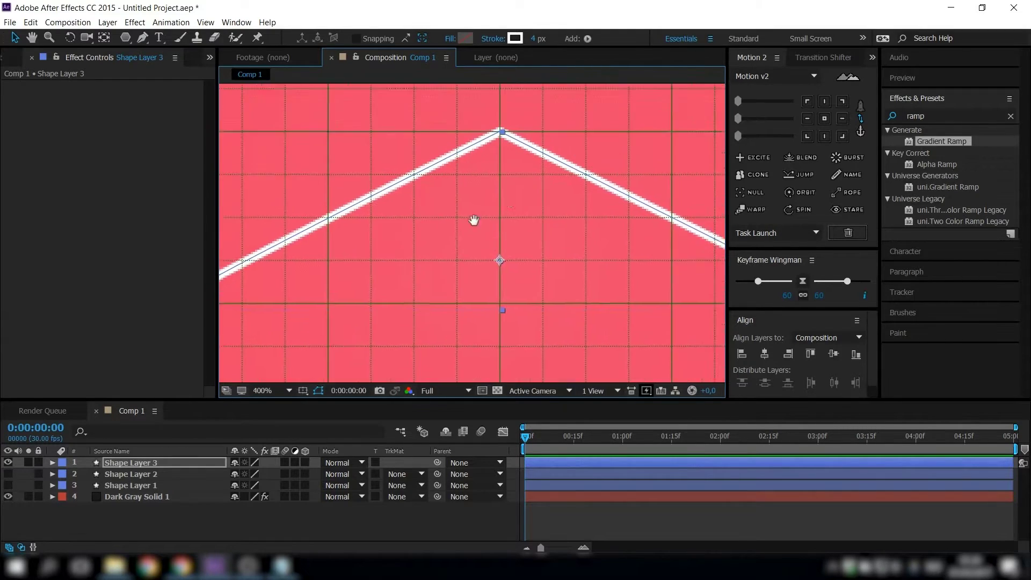
pyautogui.scroll(-2, 376, 161)
pyautogui.hscroll(3, 349, 155)
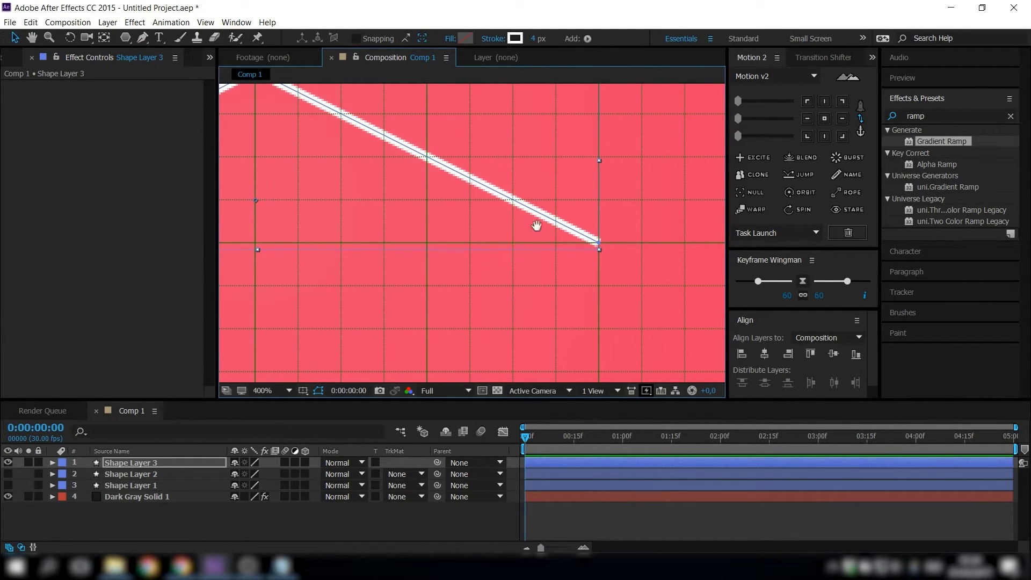
pyautogui.hscroll(-8, 320, 194)
pyautogui.scroll(2, 320, 194)
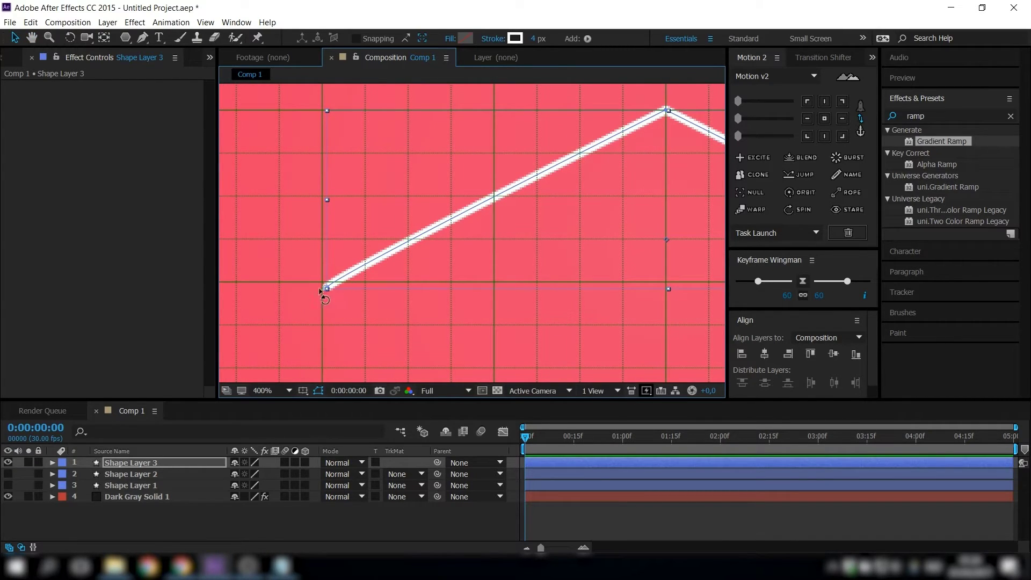
pyautogui.click(137, 44)
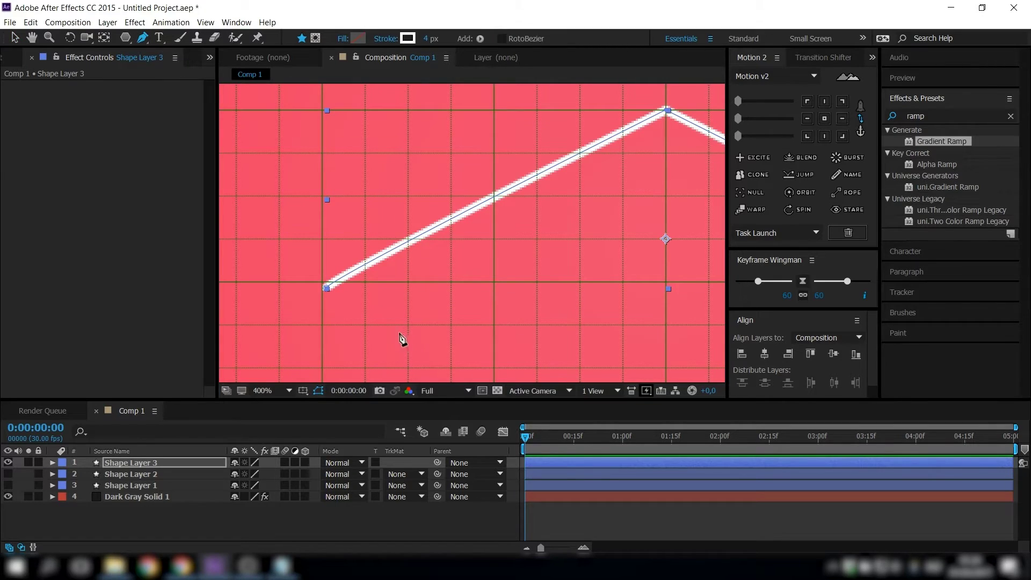
pyautogui.moveTo(327, 288); pyautogui.dragTo(321, 282)
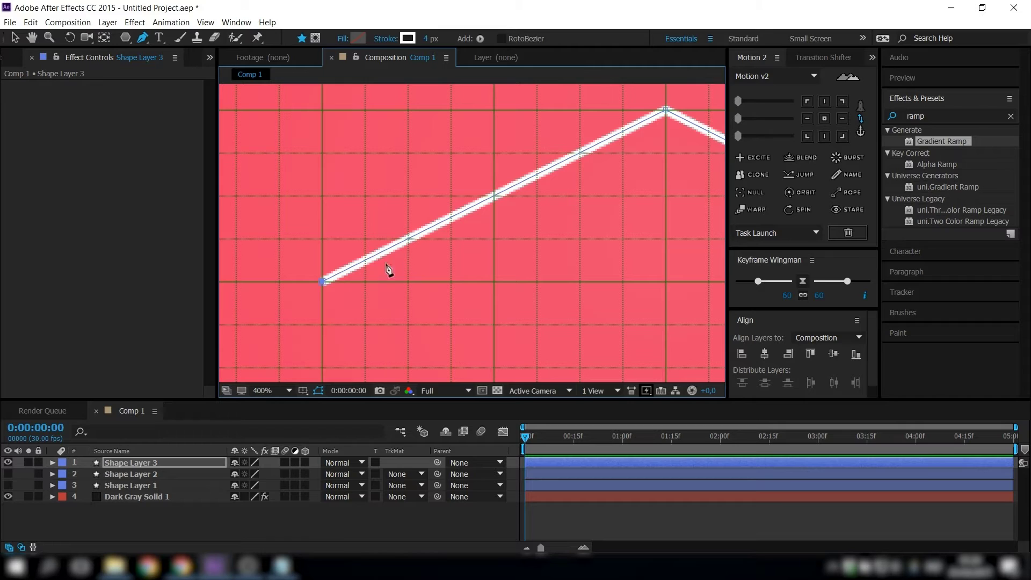
# Hide the grid and deselect the chevron to see the clean shape.
pyautogui.press(',')
pyautogui.click(14, 37)
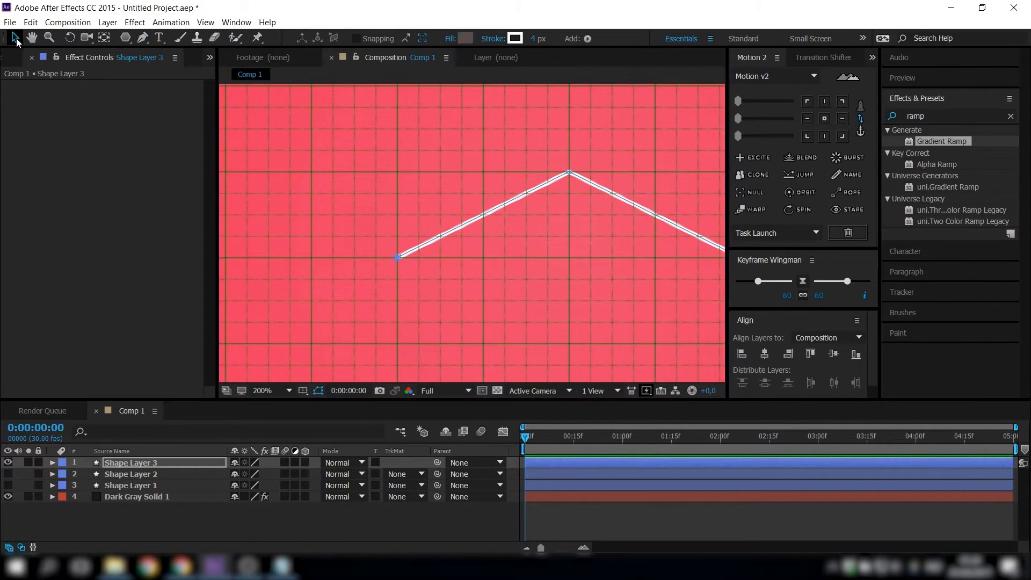
pyautogui.press(',')
pyautogui.press(',')
pyautogui.press(',')
pyautogui.click(207, 22)
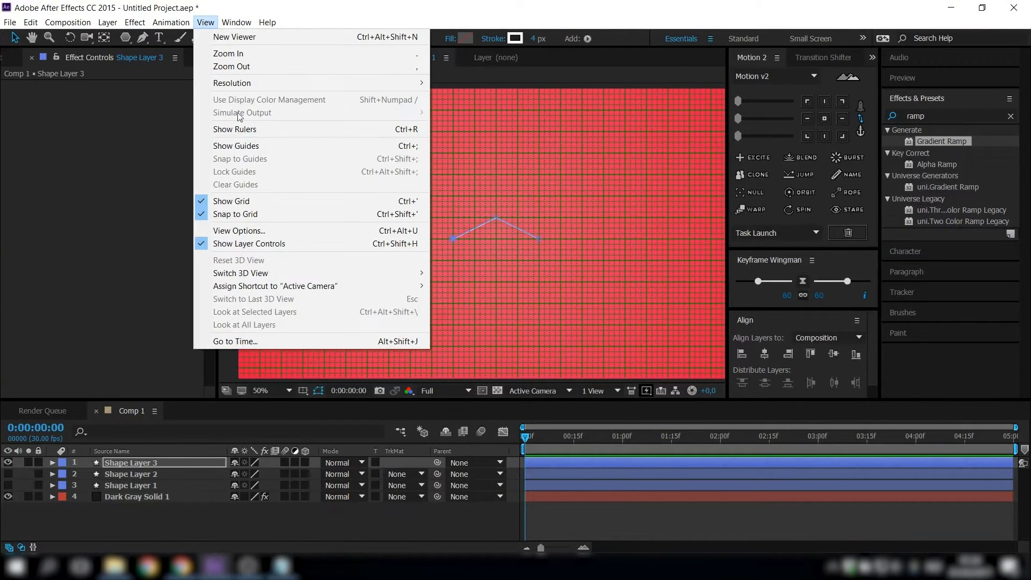
pyautogui.click(263, 200)
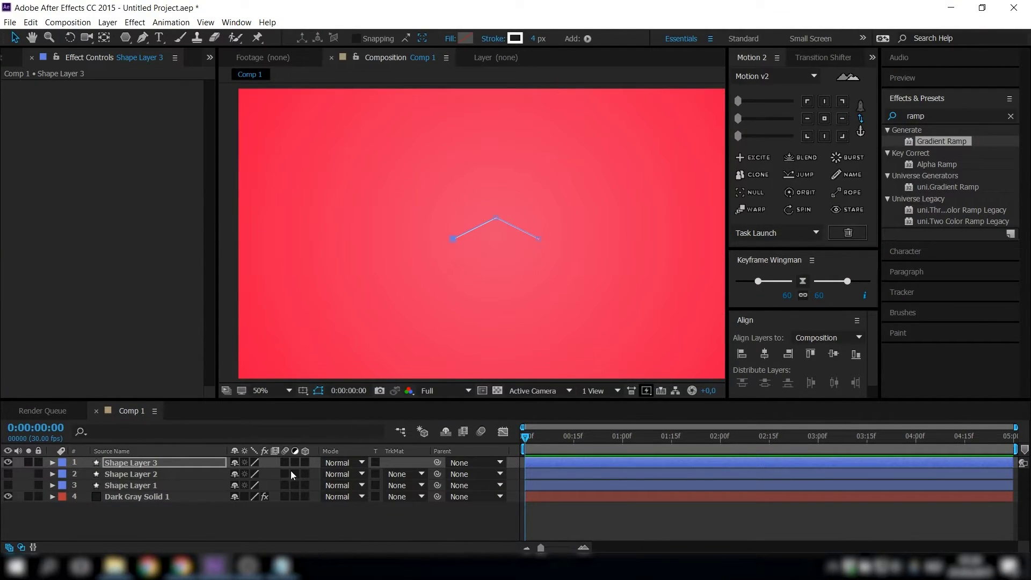
pyautogui.click(239, 532)
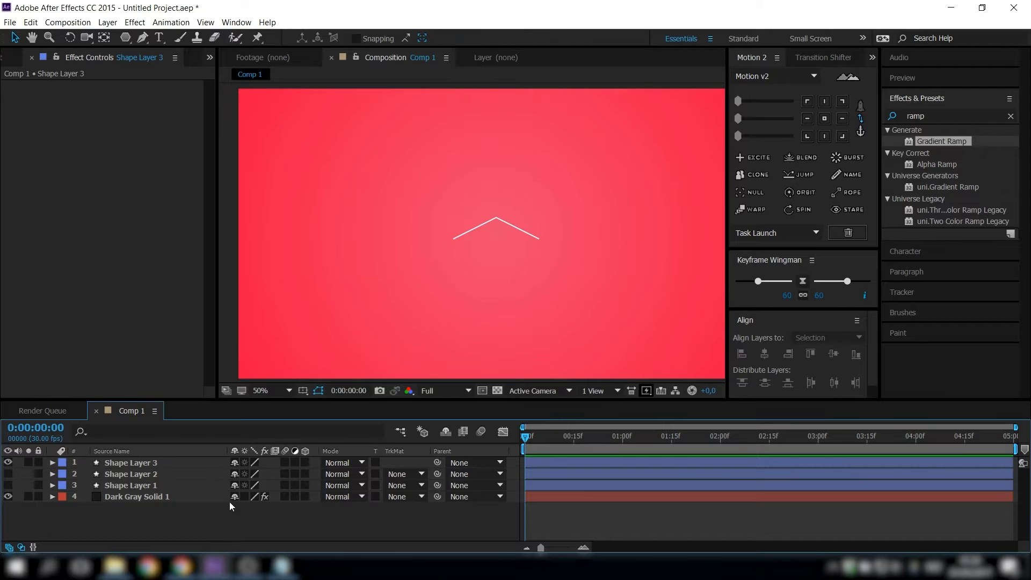
# Centre Shape Layer 3's anchor point on the chevron and align the layer horizontally and vertically to the composition.
pyautogui.click(141, 463)
pyautogui.click(828, 118)
pyautogui.click(765, 353)
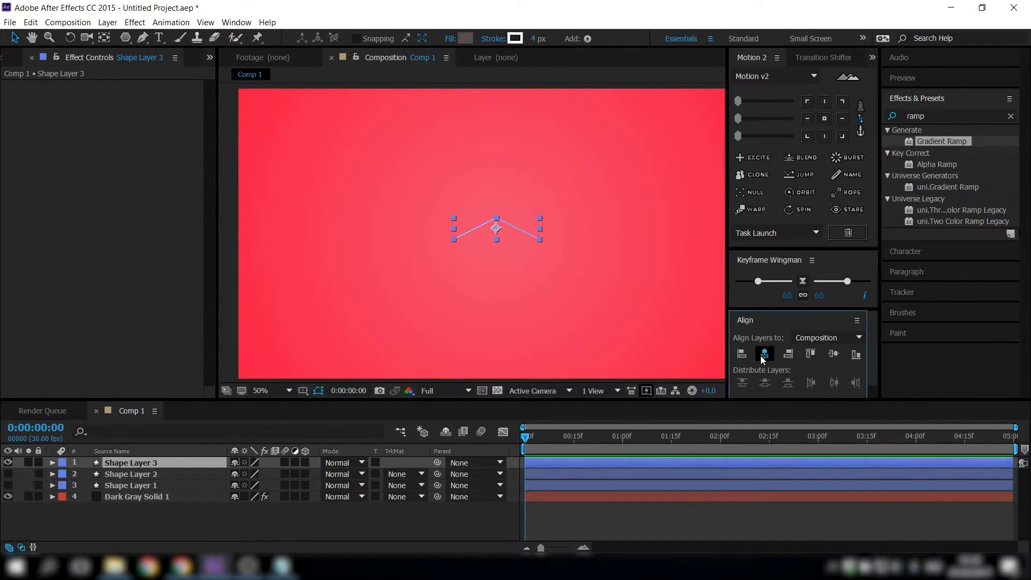
pyautogui.click(833, 353)
# Scale the centred chevron down proportionally to slightly more than half its size.
pyautogui.moveTo(531, 282); pyautogui.dragTo(489, 267)
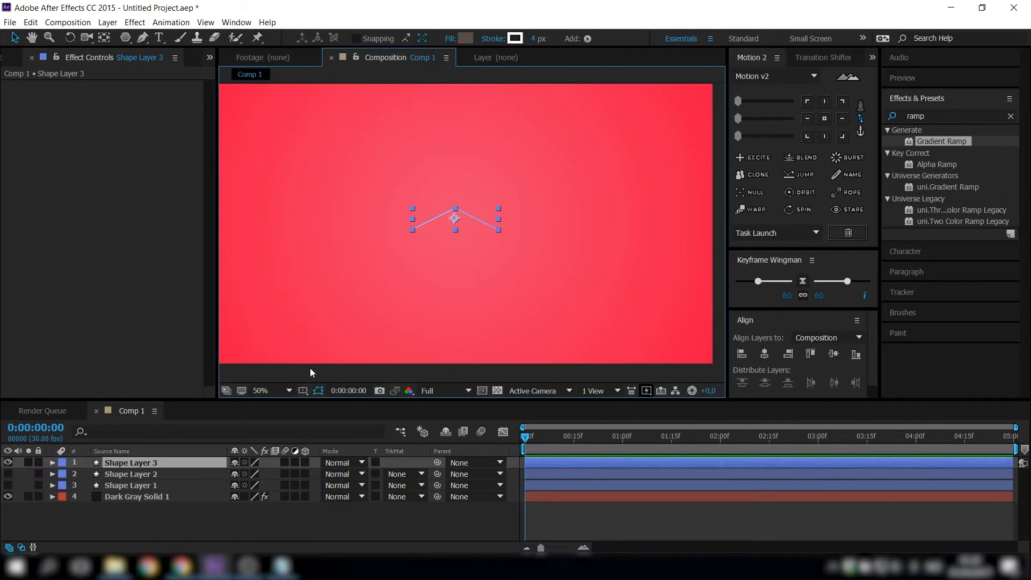
pyautogui.click(285, 390)
pyautogui.click(286, 180)
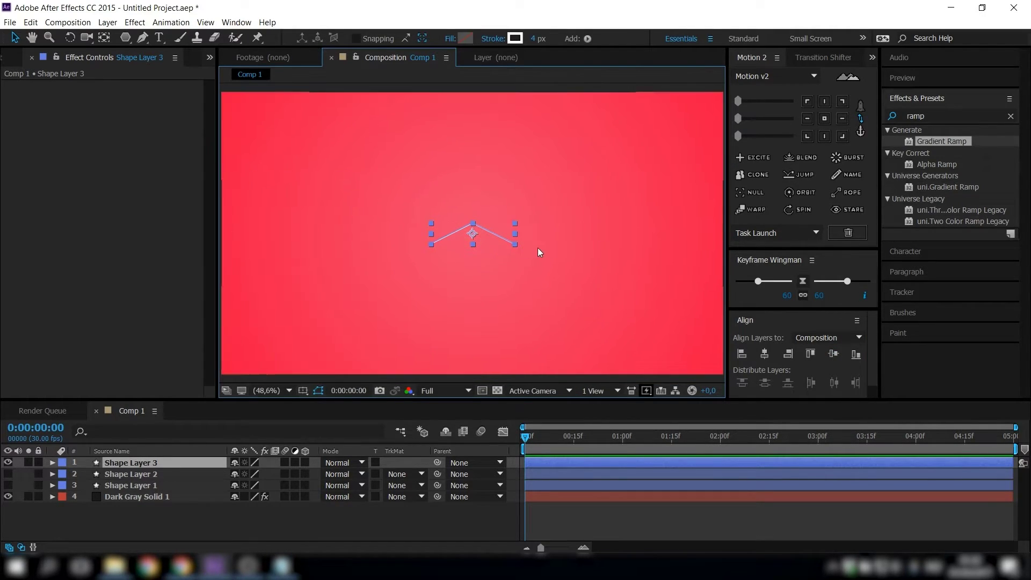
pyautogui.moveTo(516, 244); pyautogui.dragTo(498, 243)
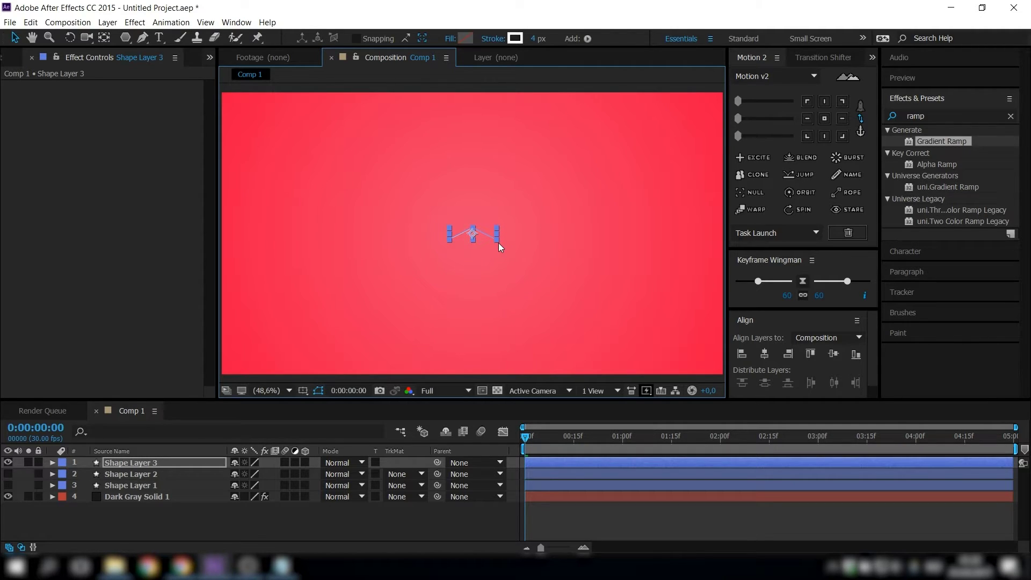
pyautogui.click(359, 514)
# Add a Repeater to Shape Layer 3 and expand its settings.
pyautogui.click(178, 463)
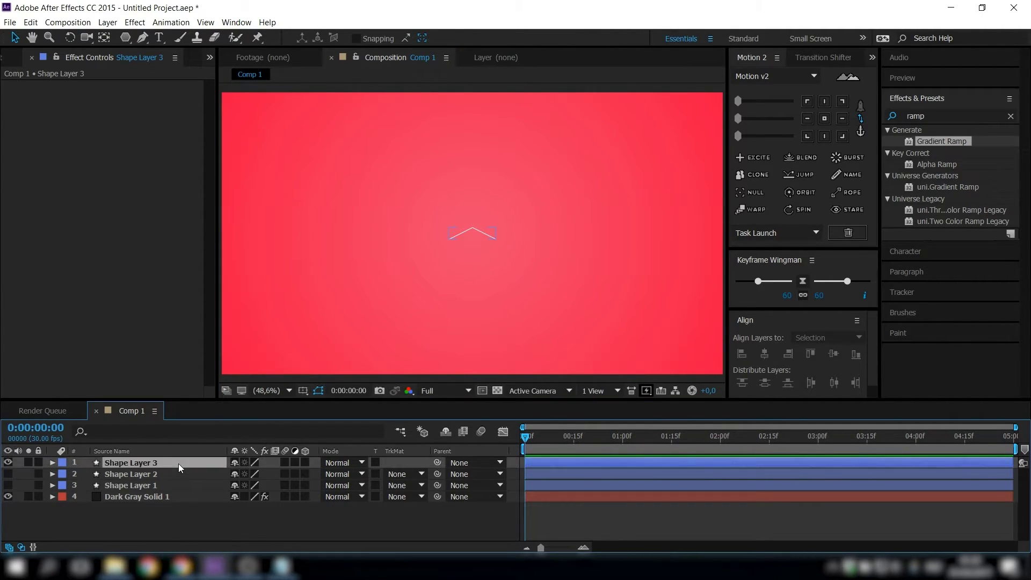
pyautogui.click(588, 38)
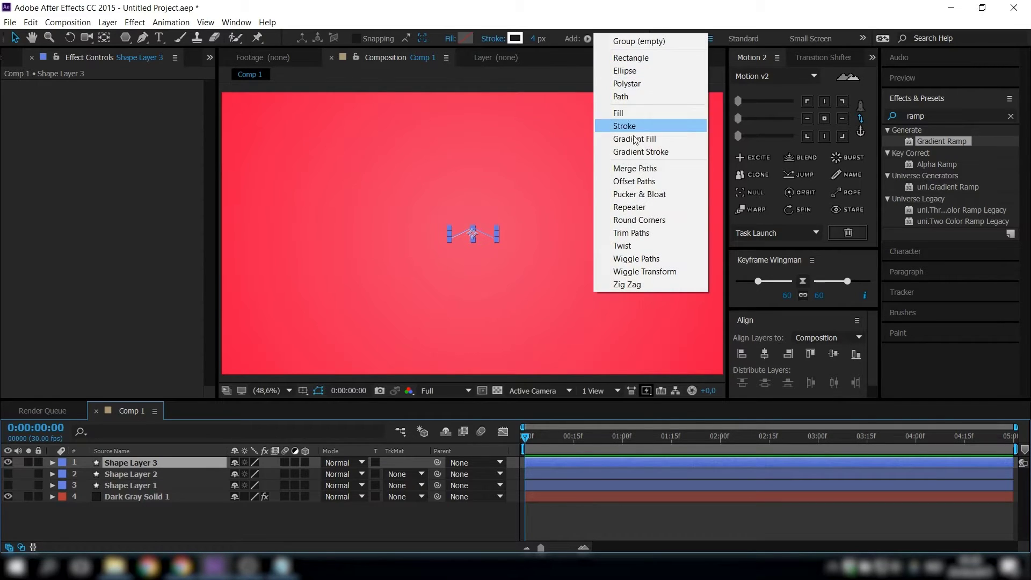
pyautogui.click(629, 207)
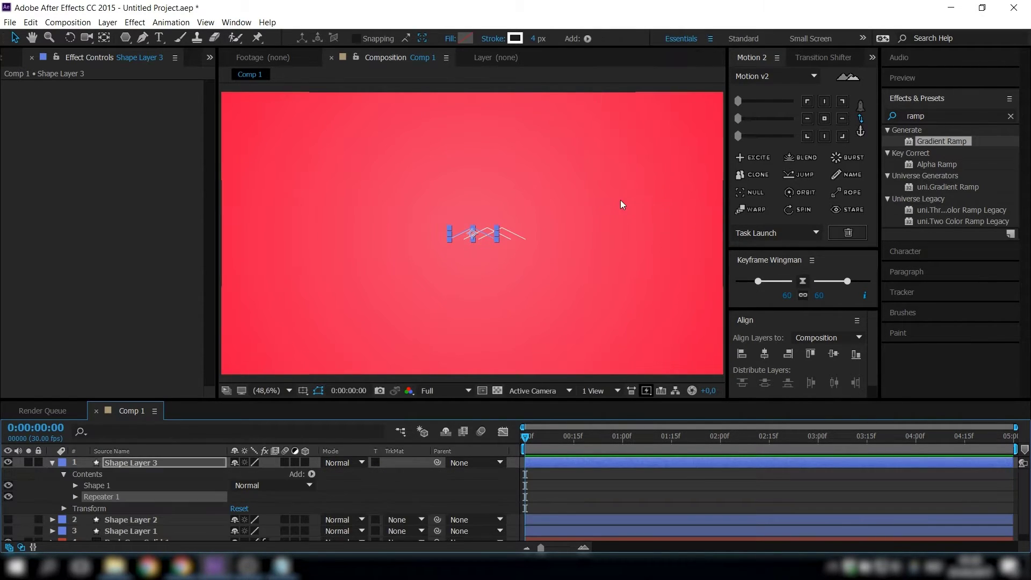
pyautogui.click(75, 497)
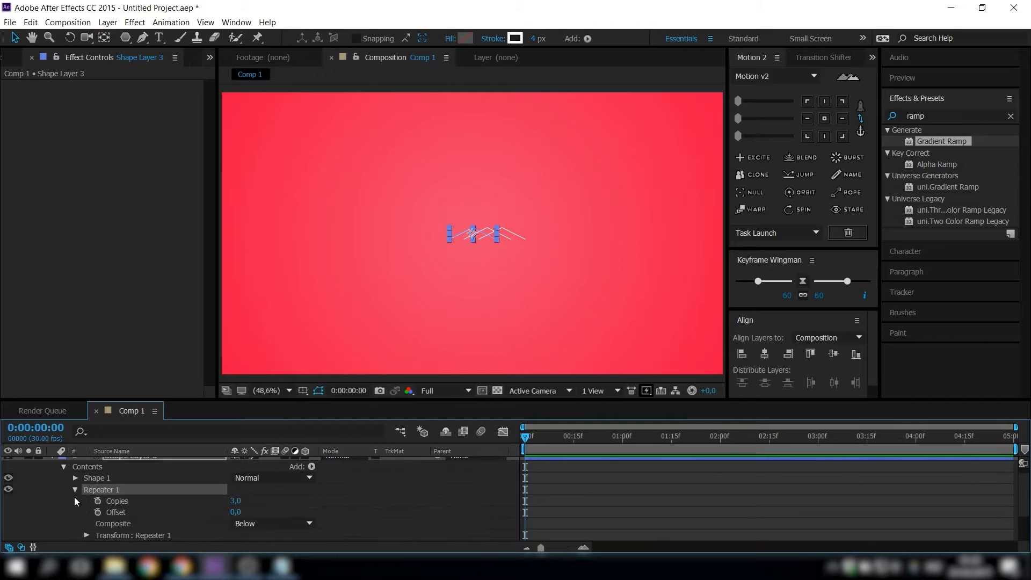
# Set Repeater 1's horizontal transform position to 318 so the chevron copies meet end to end.
pyautogui.scroll(-2, 154, 502)
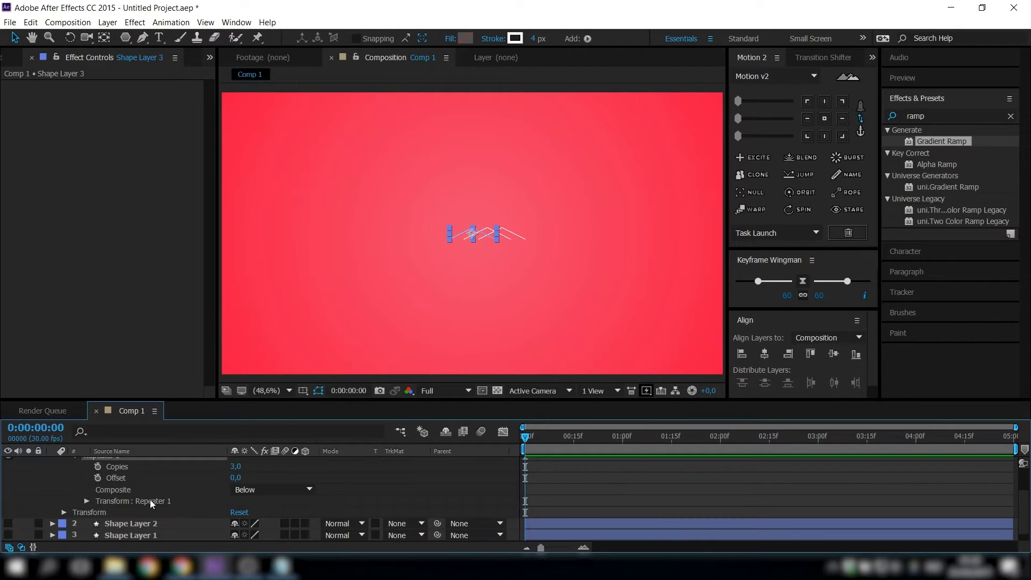
pyautogui.click(86, 500)
pyautogui.scroll(-2, 227, 501)
pyautogui.moveTo(246, 489); pyautogui.dragTo(315, 504)
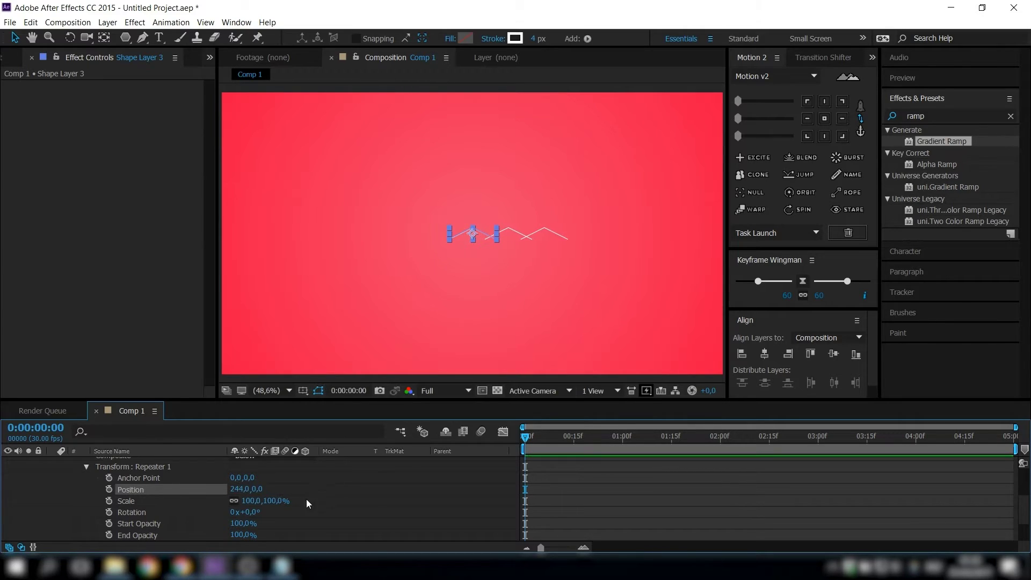
pyautogui.moveTo(237, 493); pyautogui.dragTo(243, 495)
pyautogui.click(242, 491)
pyautogui.write('318')
pyautogui.press('Return')
pyautogui.scroll(6, 508, 239)
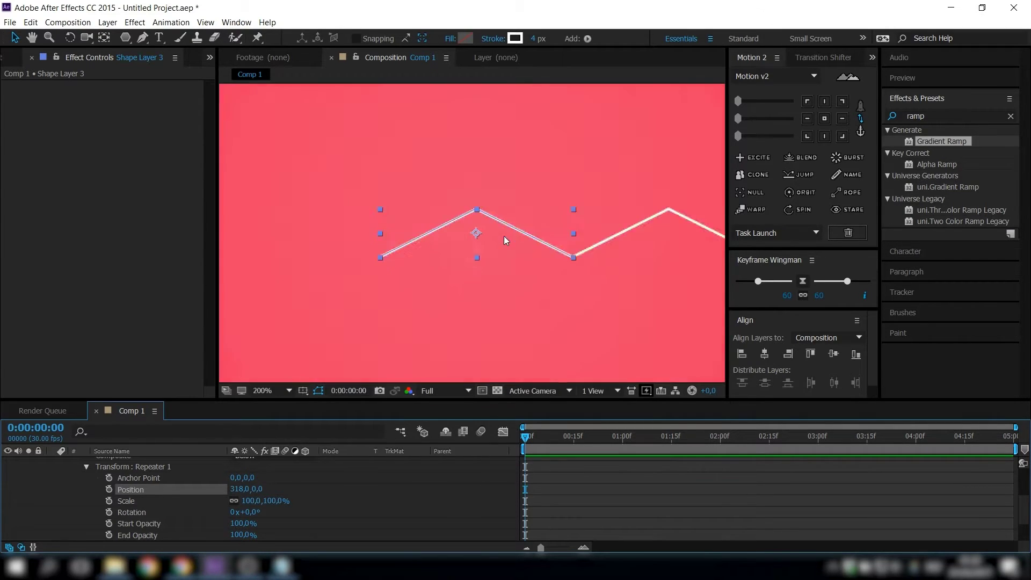
pyautogui.scroll(1, 408, 285)
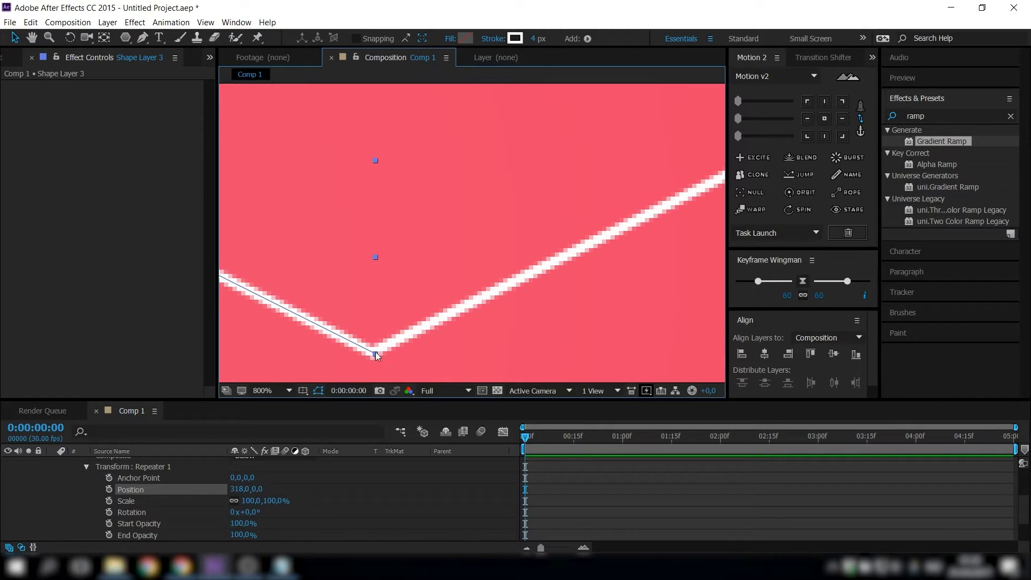
pyautogui.scroll(-8, 387, 338)
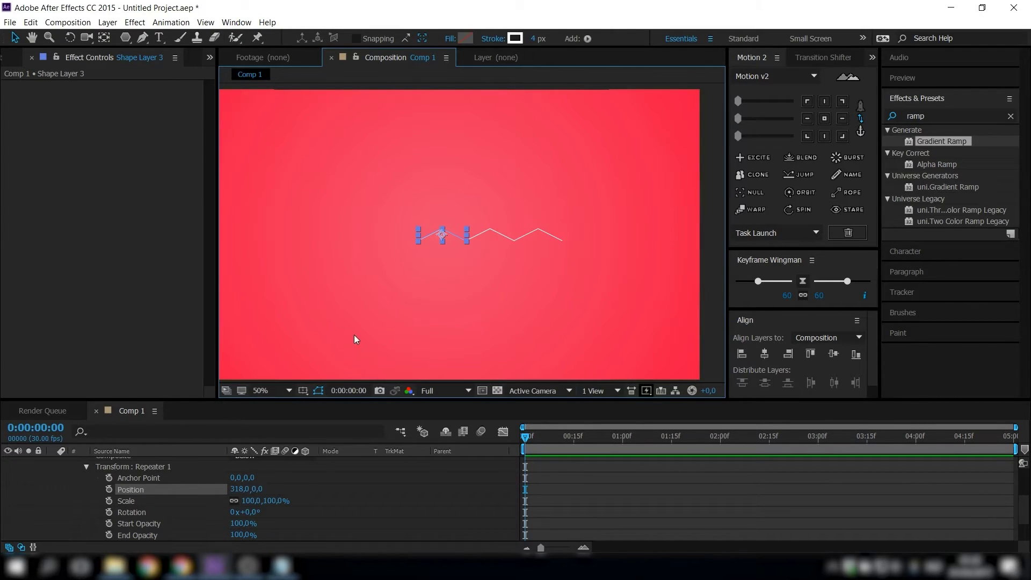
# Move the zigzag line to the top-left corner of the composition, with its first chevron starting at the frame's edge.
pyautogui.click(279, 388)
pyautogui.click(288, 180)
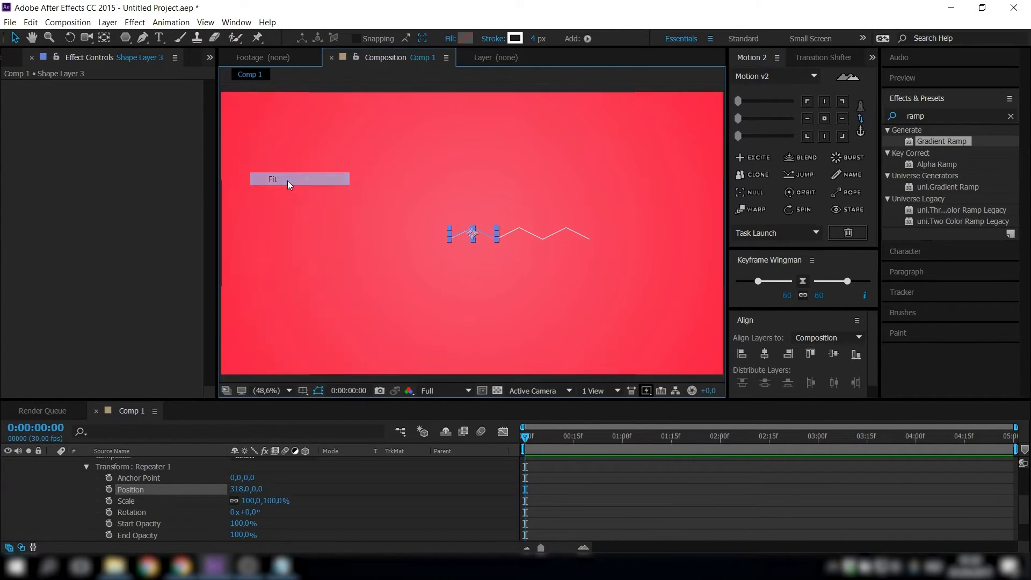
pyautogui.moveTo(484, 231); pyautogui.dragTo(254, 110)
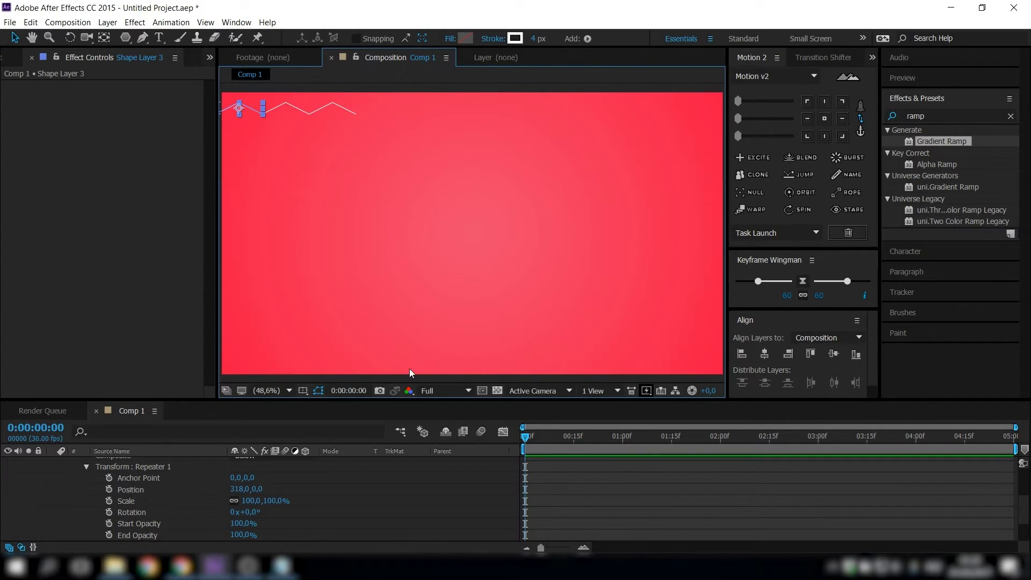
# Increase Repeater 1's copies to 11 so the zigzag spans the full frame width, and collapse its settings.
pyautogui.scroll(3, 279, 475)
pyautogui.click(235, 467)
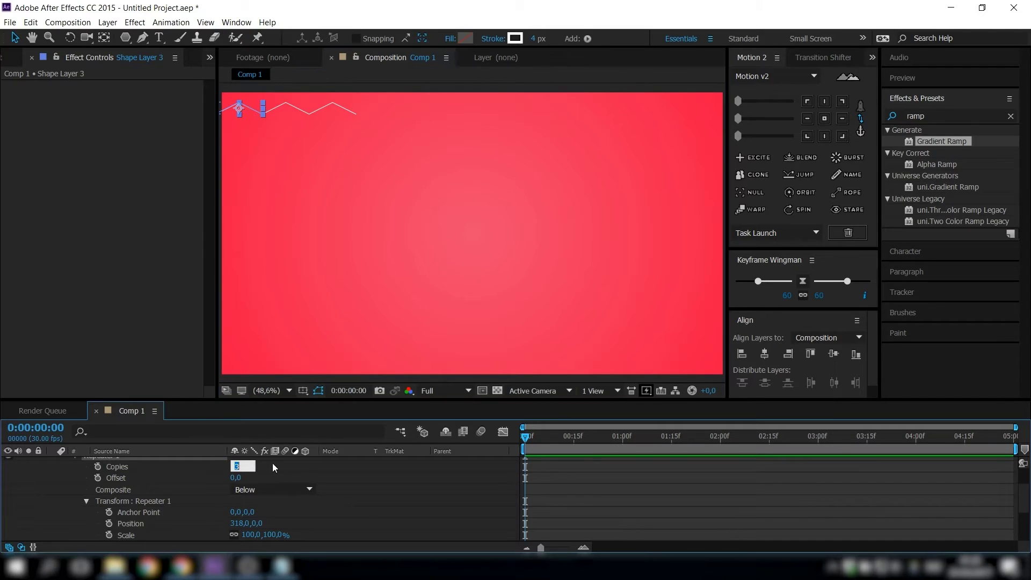
pyautogui.press('Up')
pyautogui.press('Up')
pyautogui.press('Up')
pyautogui.press('Up')
pyautogui.press('Up')
pyautogui.press('Up')
pyautogui.press('Up')
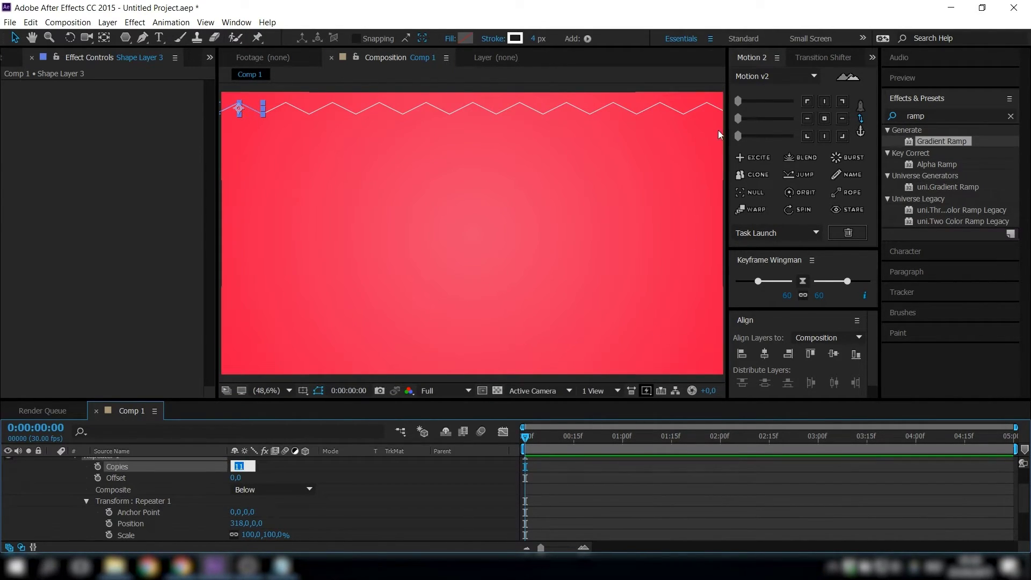
pyautogui.scroll(3, 81, 491)
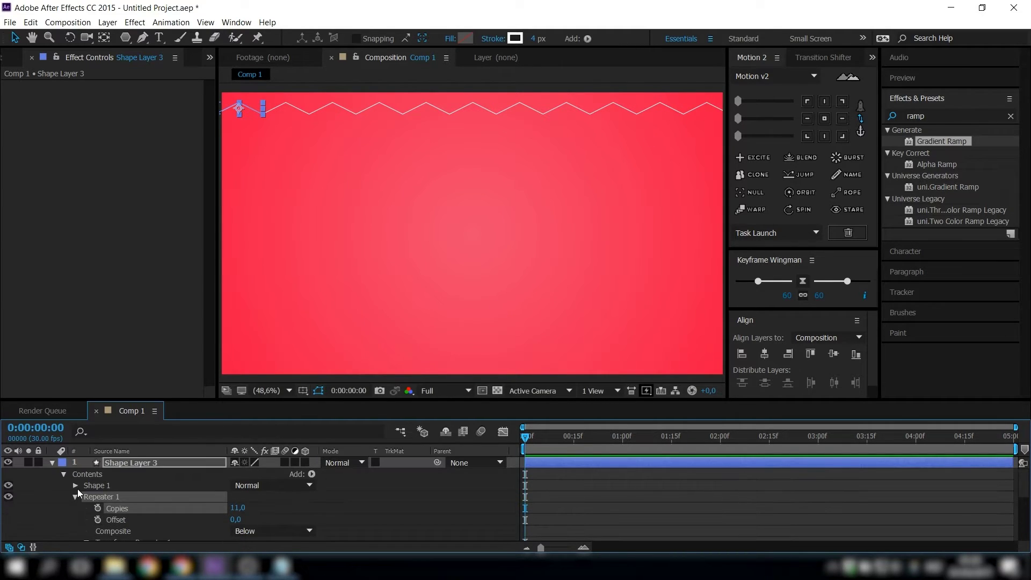
pyautogui.click(75, 497)
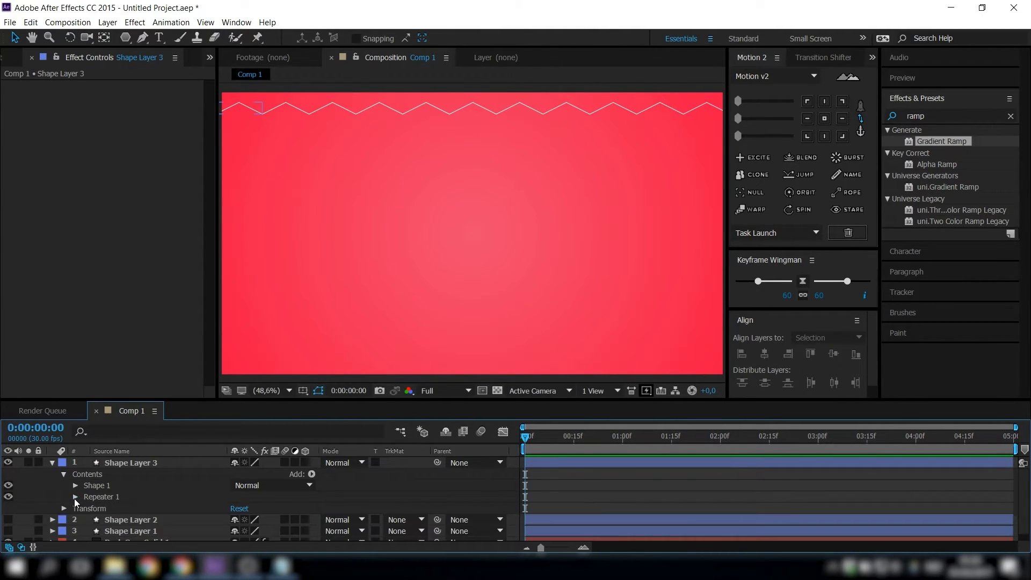
# Add a second Repeater to Shape Layer 3.
pyautogui.click(110, 463)
pyautogui.moveTo(120, 465); pyautogui.dragTo(576, 54)
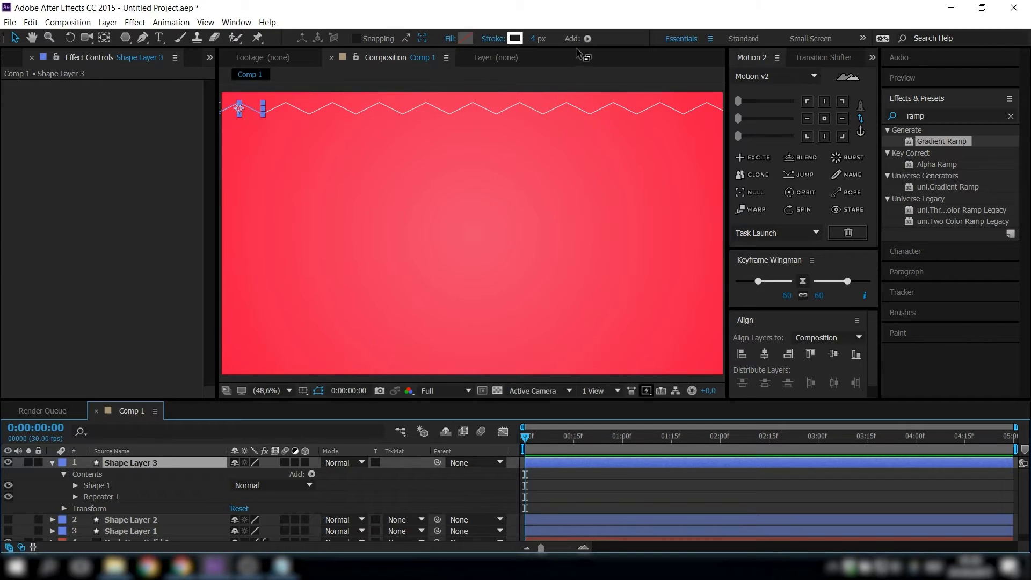
pyautogui.click(587, 38)
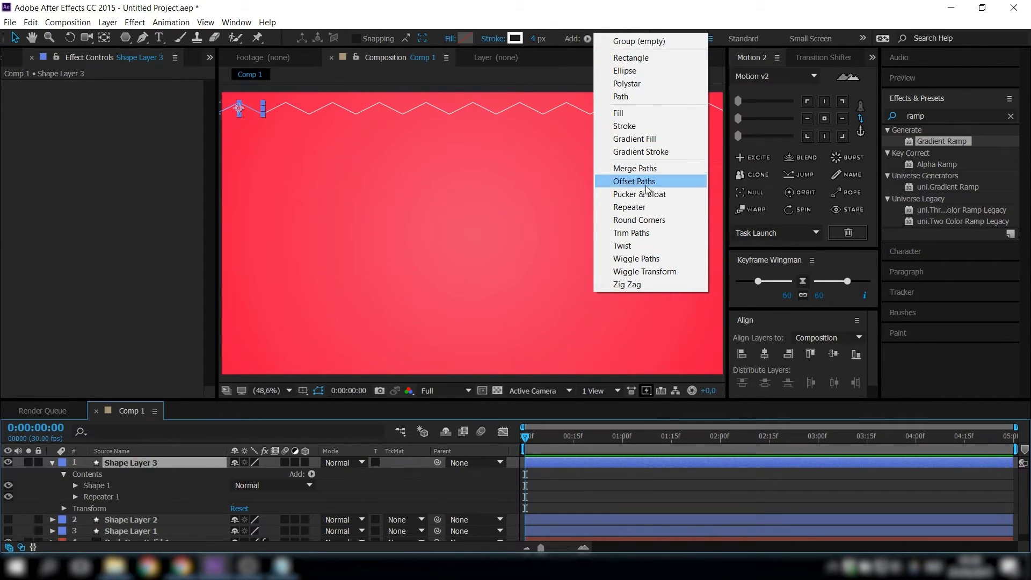
pyautogui.click(637, 207)
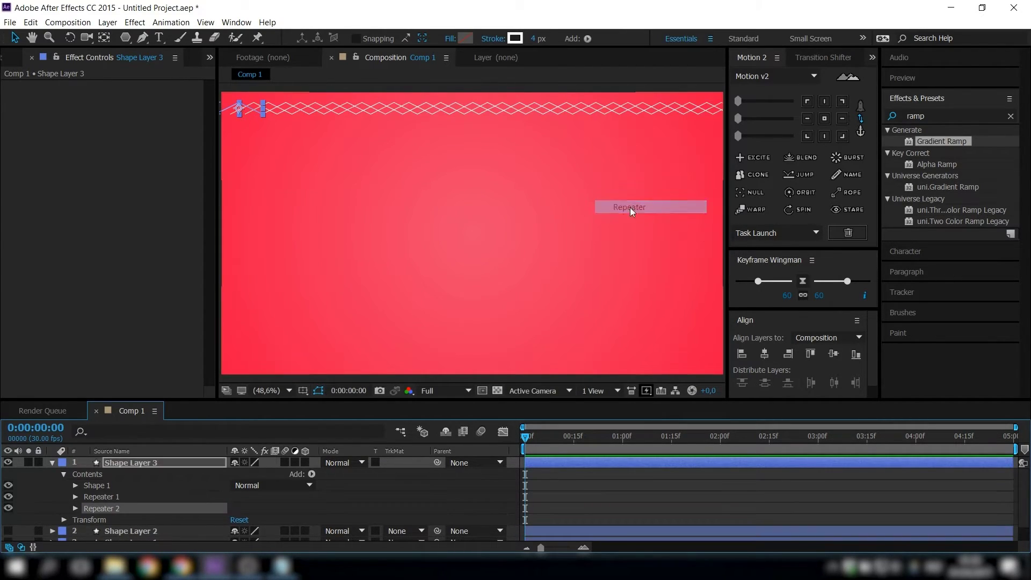
pyautogui.click(106, 498)
pyautogui.click(107, 511)
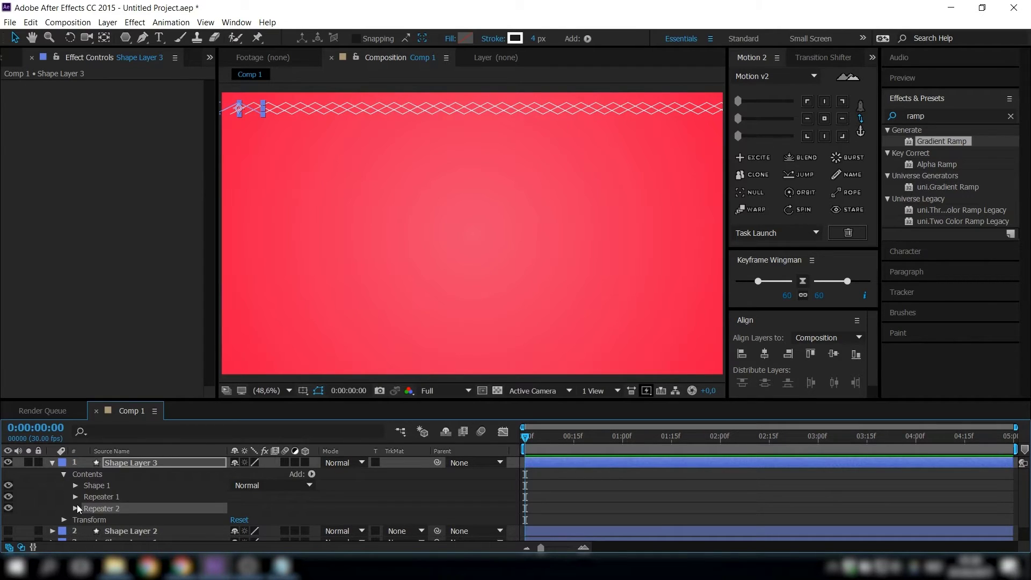
# Set Repeater 2's transform position to 0, 20 so its copies stack vertically.
pyautogui.click(74, 510)
pyautogui.scroll(-3, 125, 504)
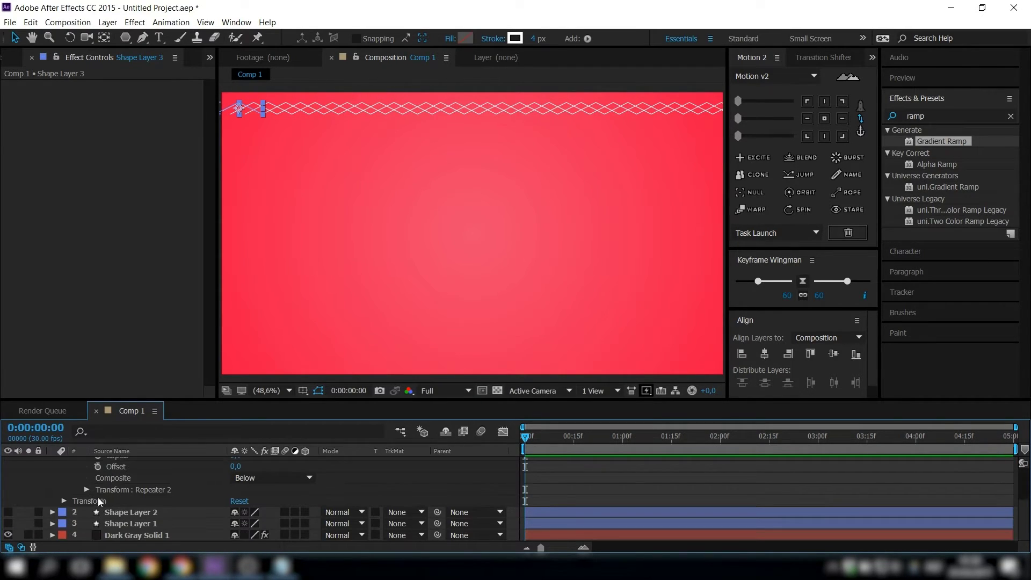
pyautogui.click(87, 489)
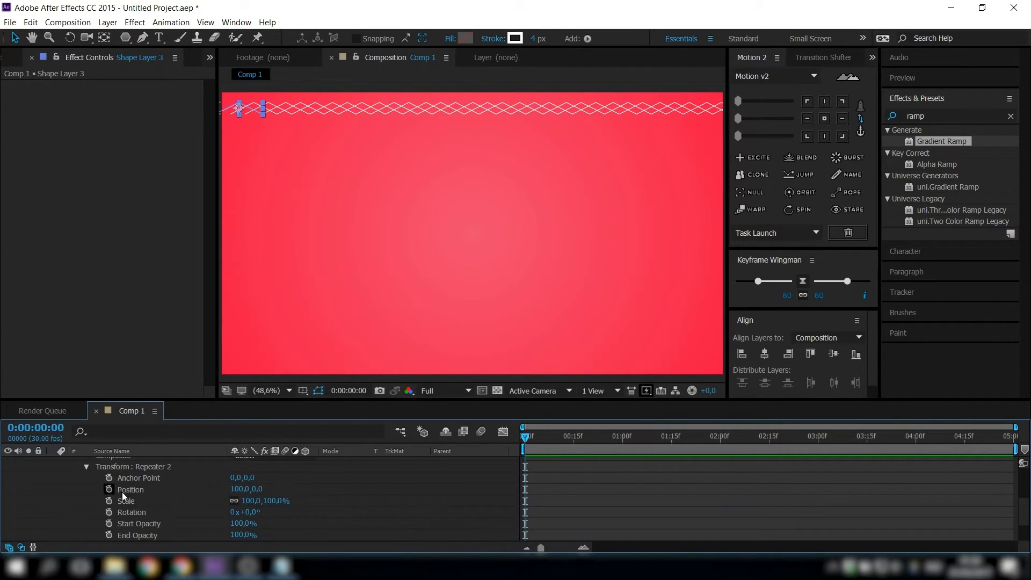
pyautogui.click(240, 490)
pyautogui.write('0')
pyautogui.press('Return')
pyautogui.click(248, 488)
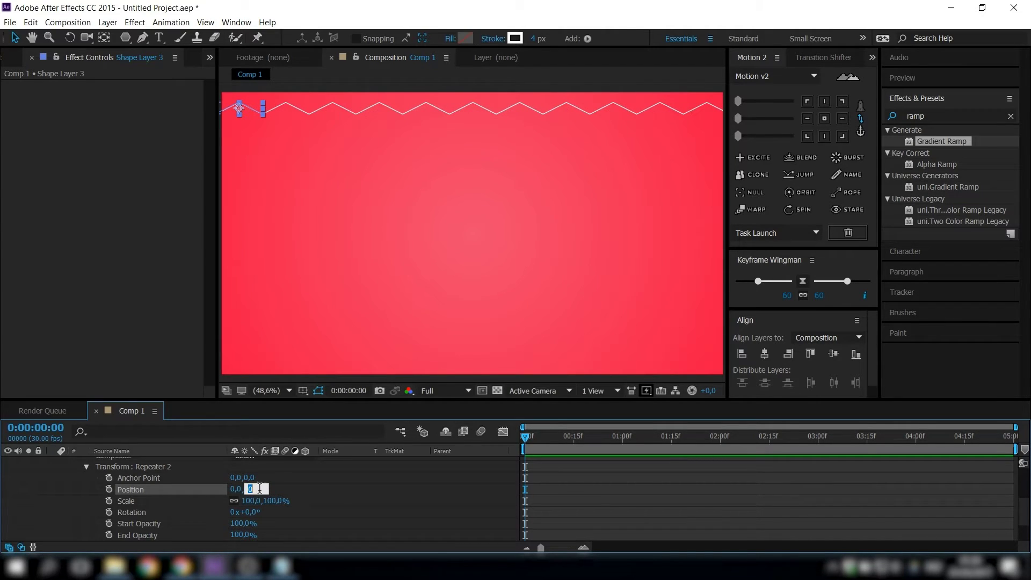
pyautogui.press('Return')
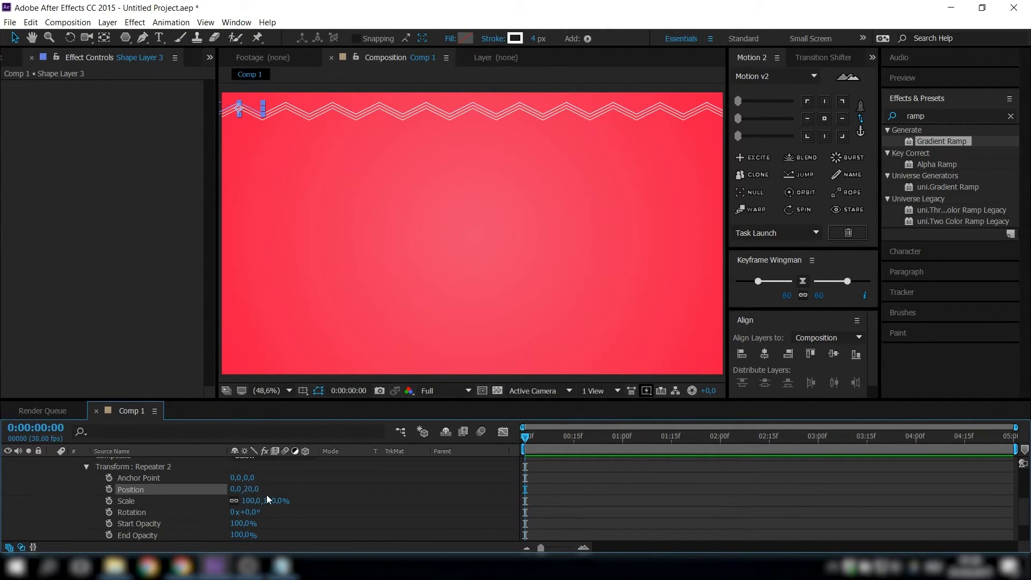
# Set the number of copies in Repeater 2 to 10.
pyautogui.scroll(2, 246, 515)
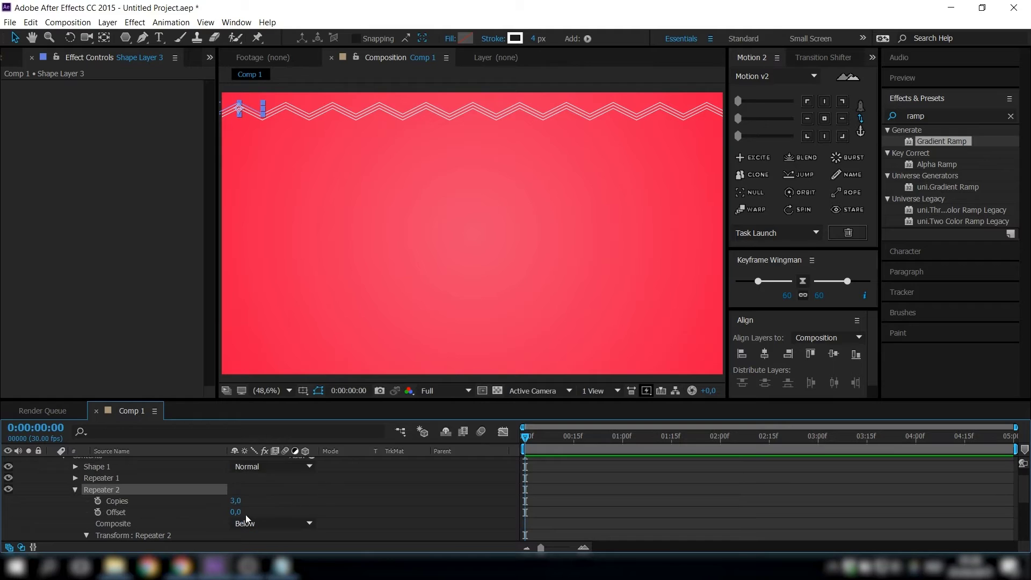
pyautogui.click(237, 501)
pyautogui.write('10')
pyautogui.press('Return')
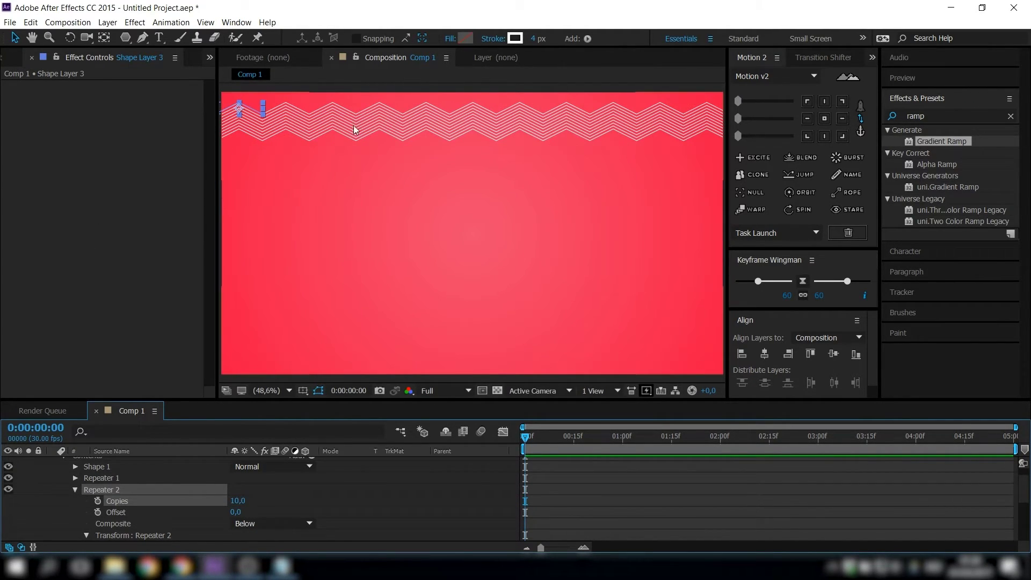
# Set Repeater 2's End Opacity to 10% so the stacked zigzag lines fade downwards.
pyautogui.scroll(-1, 306, 483)
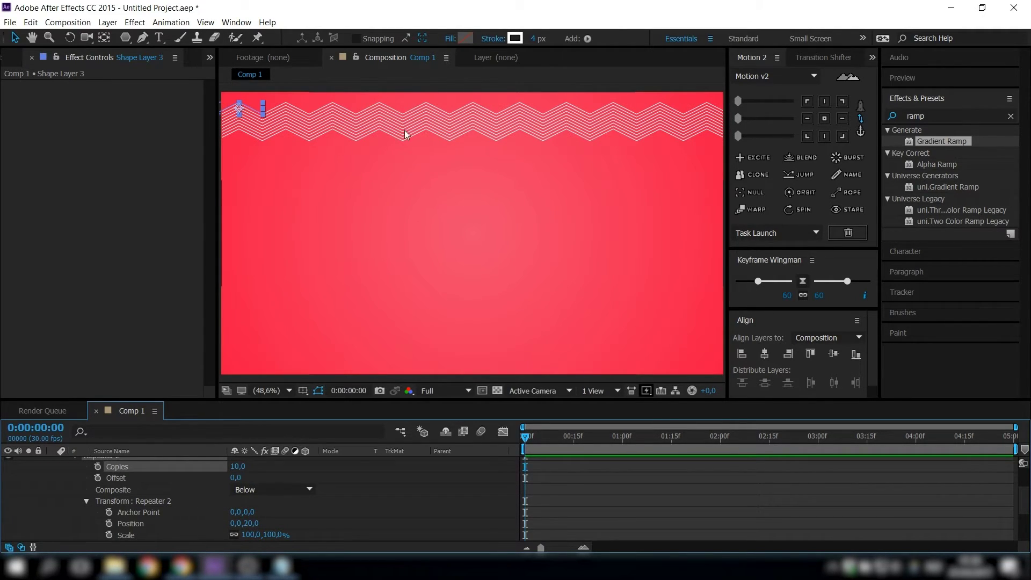
pyautogui.scroll(-3, 293, 494)
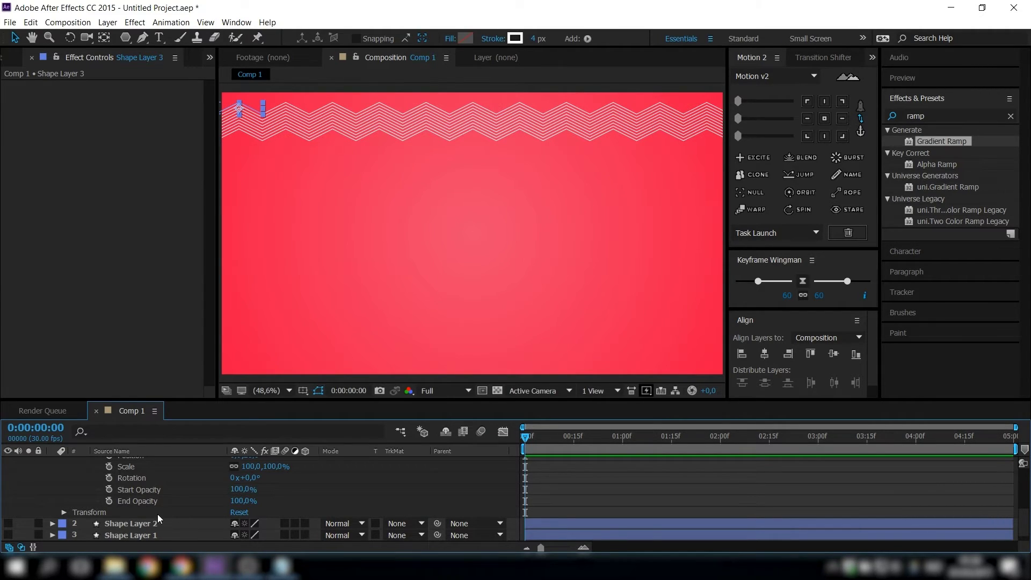
pyautogui.click(241, 502)
pyautogui.write('10')
pyautogui.press('Return')
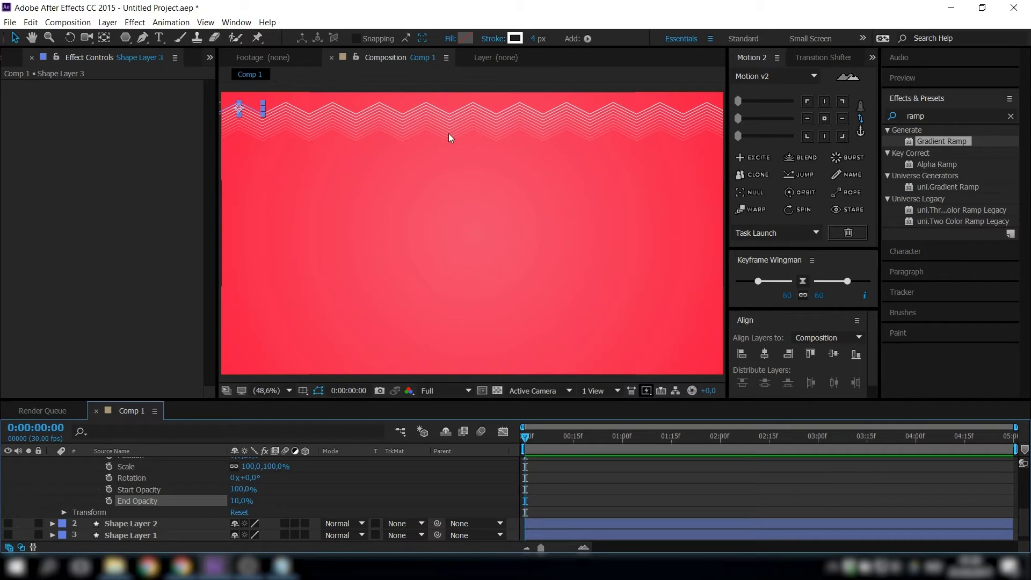
# Collapse Repeater 2's settings and add a third Repeater to Shape Layer 3.
pyautogui.scroll(3, 187, 476)
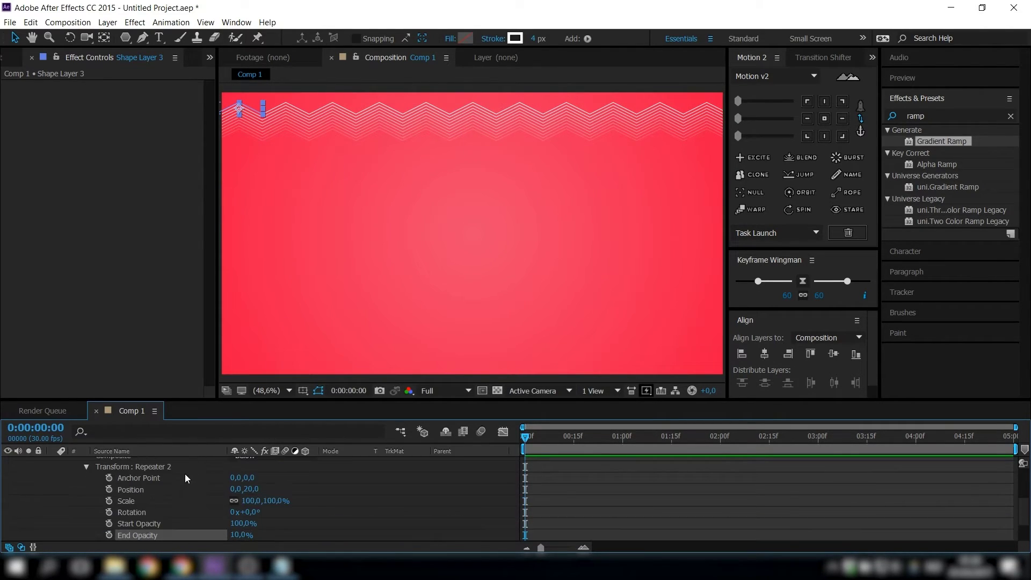
pyautogui.scroll(7, 123, 501)
pyautogui.click(76, 509)
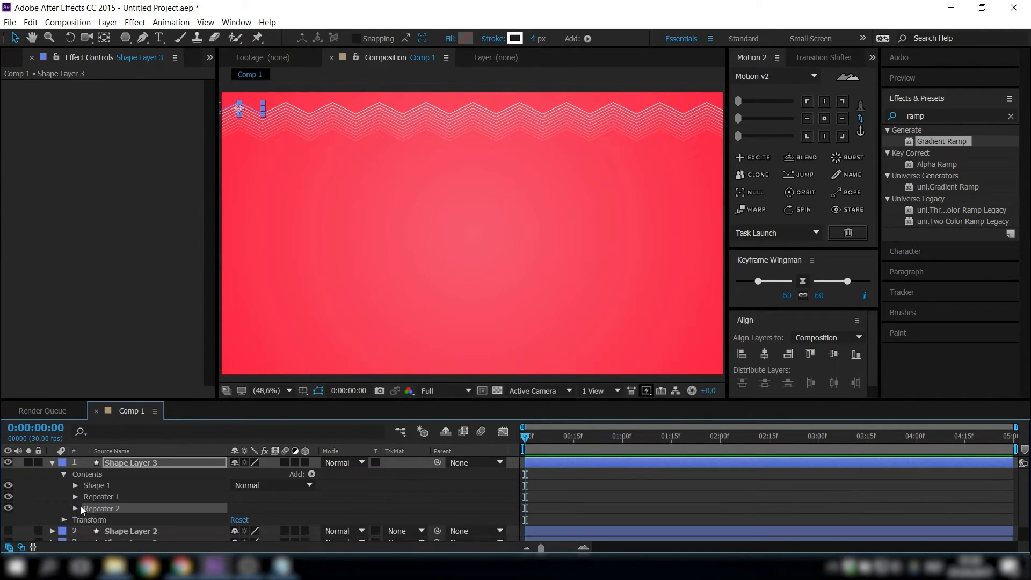
pyautogui.click(588, 39)
pyautogui.click(643, 211)
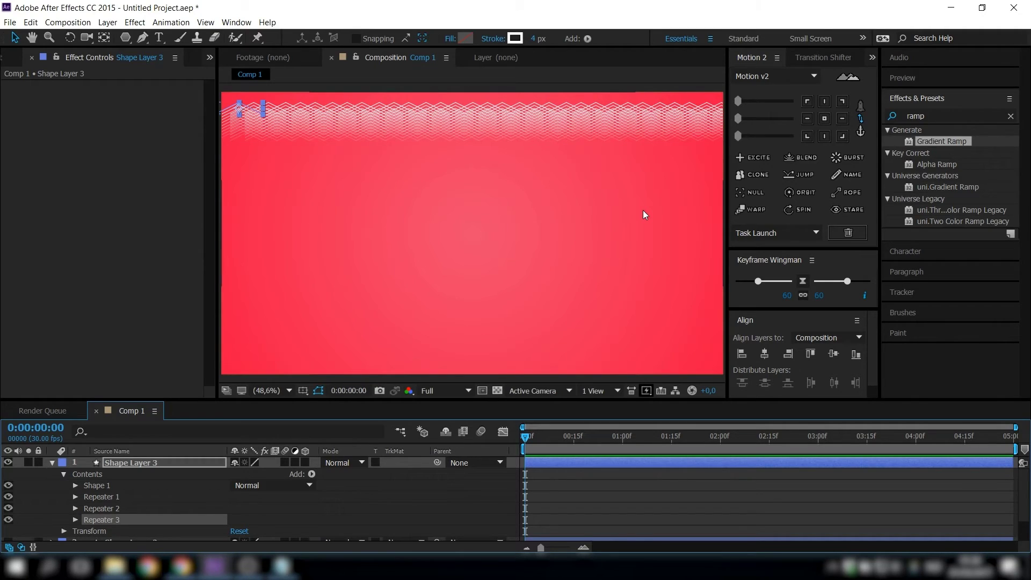
# Set Repeater 3's transform position to 0, 170 so the fading zigzag bands repeat down the frame.
pyautogui.click(77, 520)
pyautogui.scroll(-5, 140, 495)
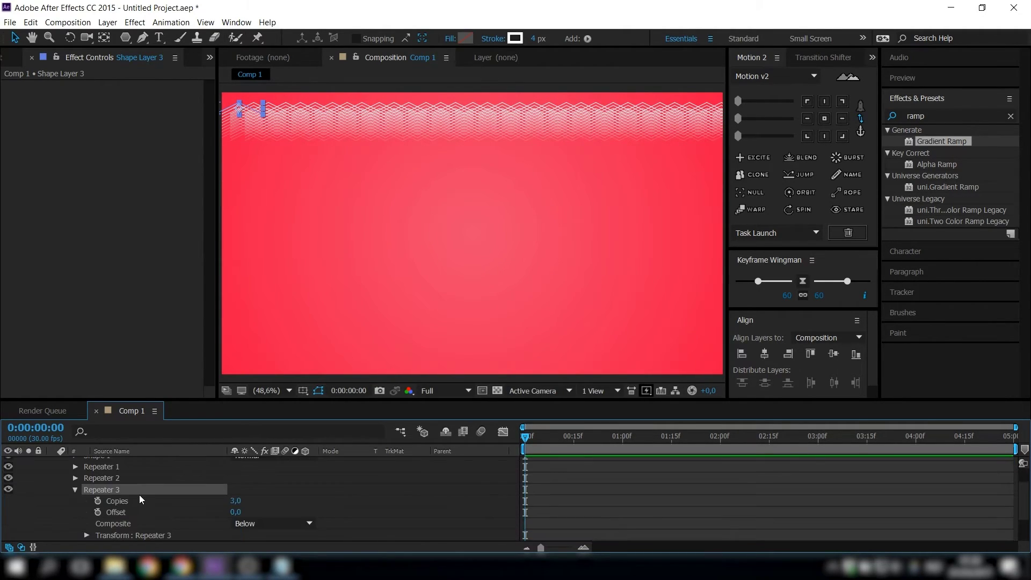
pyautogui.click(86, 490)
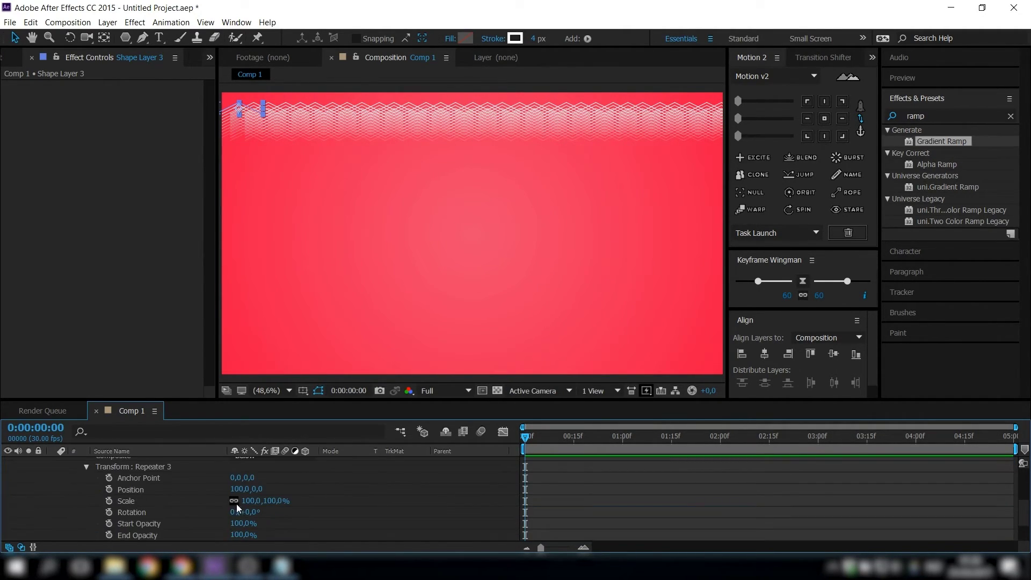
pyautogui.click(236, 489)
pyautogui.write('0')
pyautogui.press('Return')
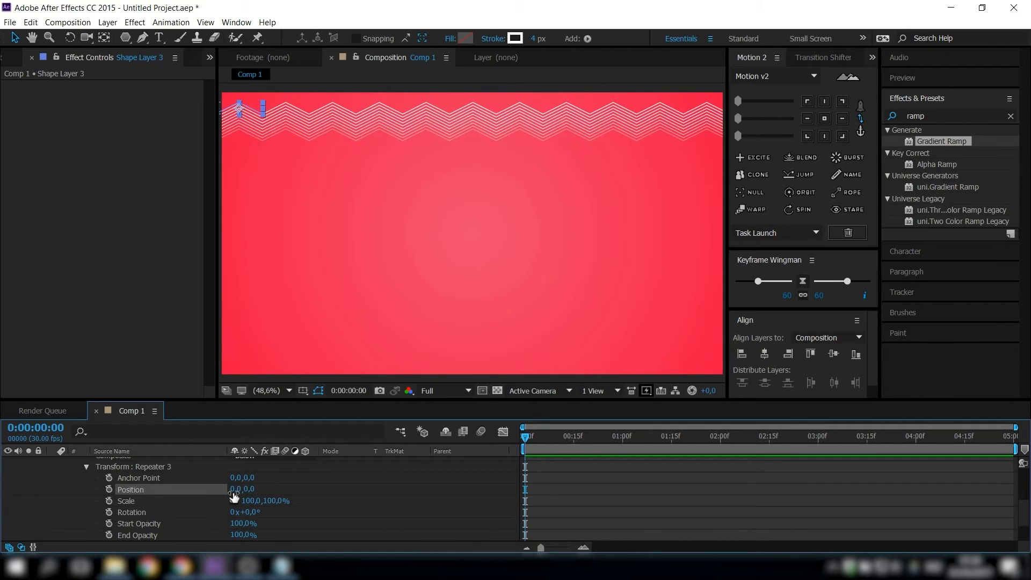
pyautogui.moveTo(253, 490); pyautogui.dragTo(360, 494)
# Increase Repeater 3's copies to 12 so the zigzag bands fill the frame's height.
pyautogui.scroll(1, 355, 498)
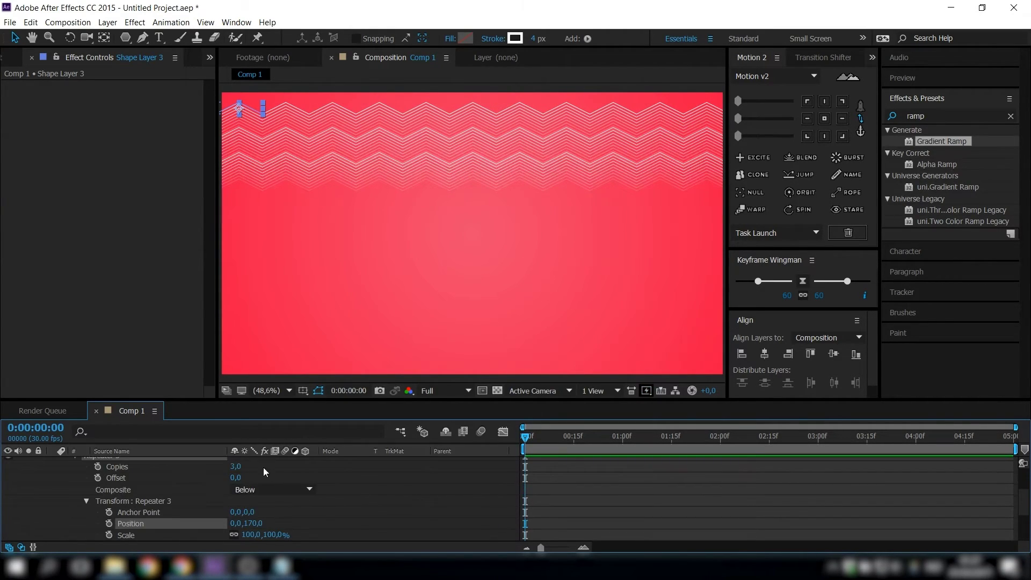
pyautogui.click(237, 467)
pyautogui.write('5')
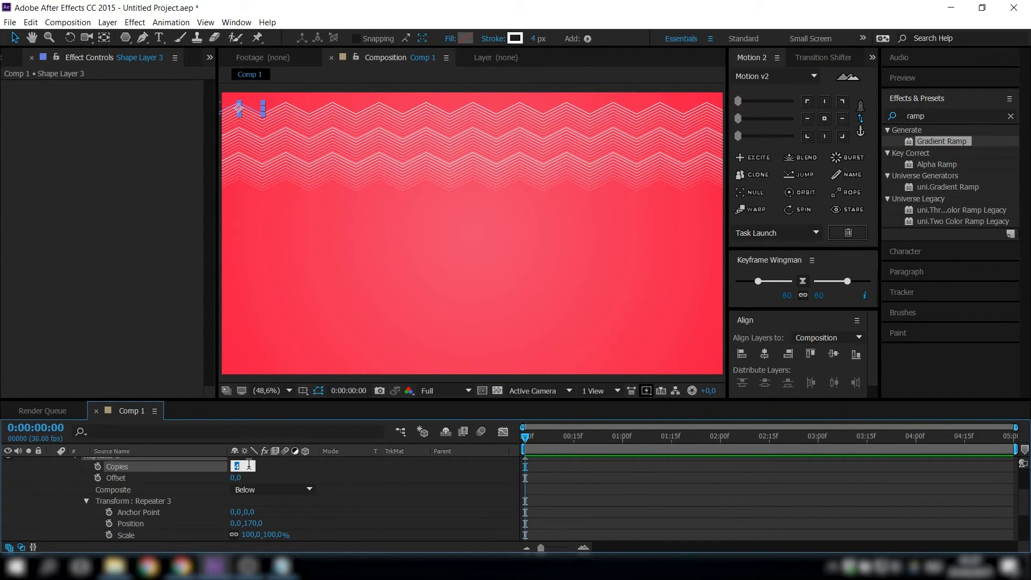
pyautogui.press('Up')
pyautogui.press('Up')
pyautogui.press('Up')
pyautogui.press('Up')
pyautogui.press('Up')
pyautogui.scroll(-2, 394, 173)
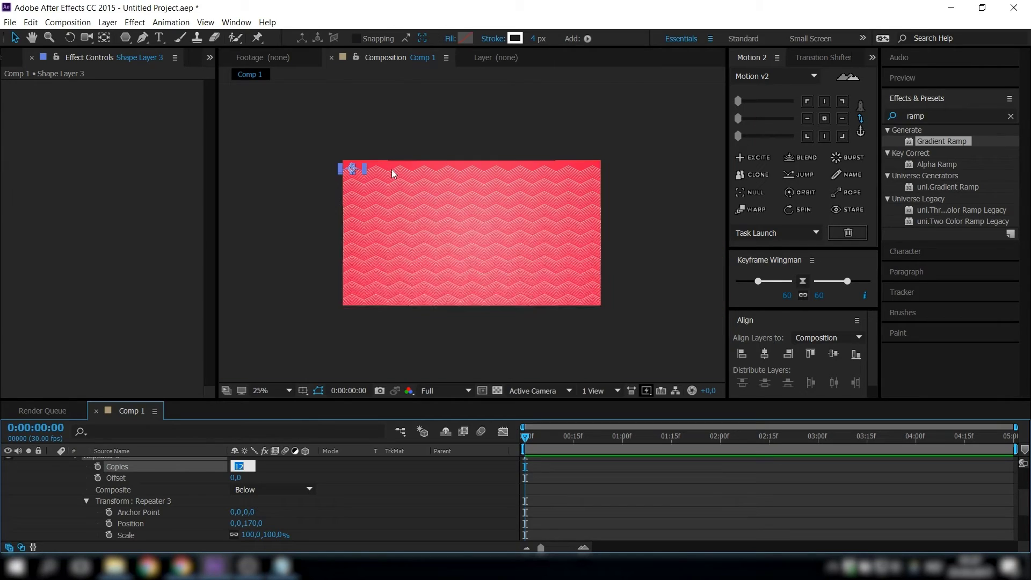
# Move the zigzag pattern straight up until its first chevron sits just above the composition's top edge.
pyautogui.click(285, 390)
pyautogui.click(288, 180)
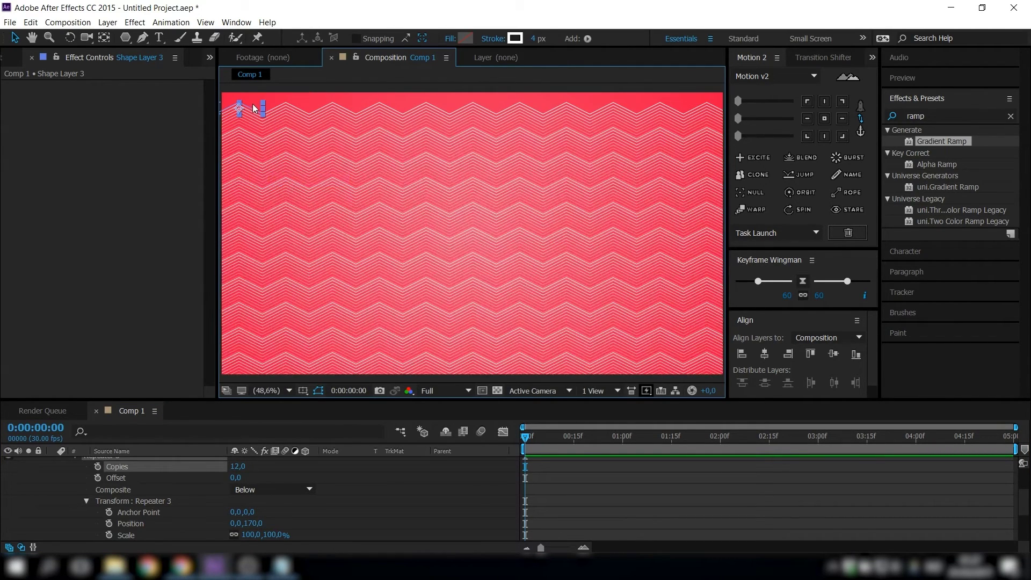
pyautogui.moveTo(260, 108)
pyautogui.mouseDown()
pyautogui.moveTo(259, 95)
pyautogui.moveTo(265, 107)
pyautogui.mouseUp()
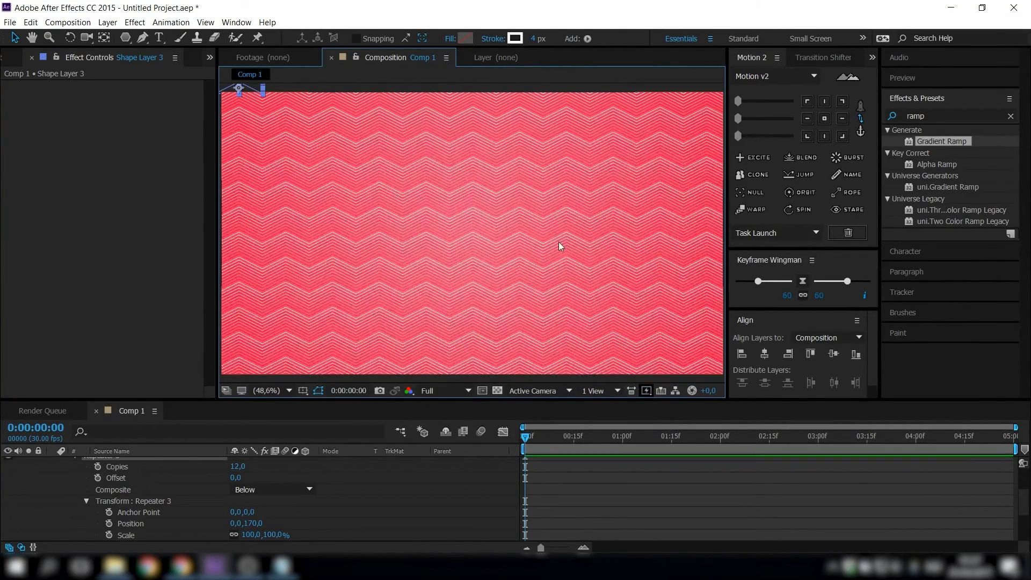
# Deselect the zigzag pattern and collapse all of Shape Layer 3's properties.
pyautogui.click(603, 471)
pyautogui.scroll(3, 159, 502)
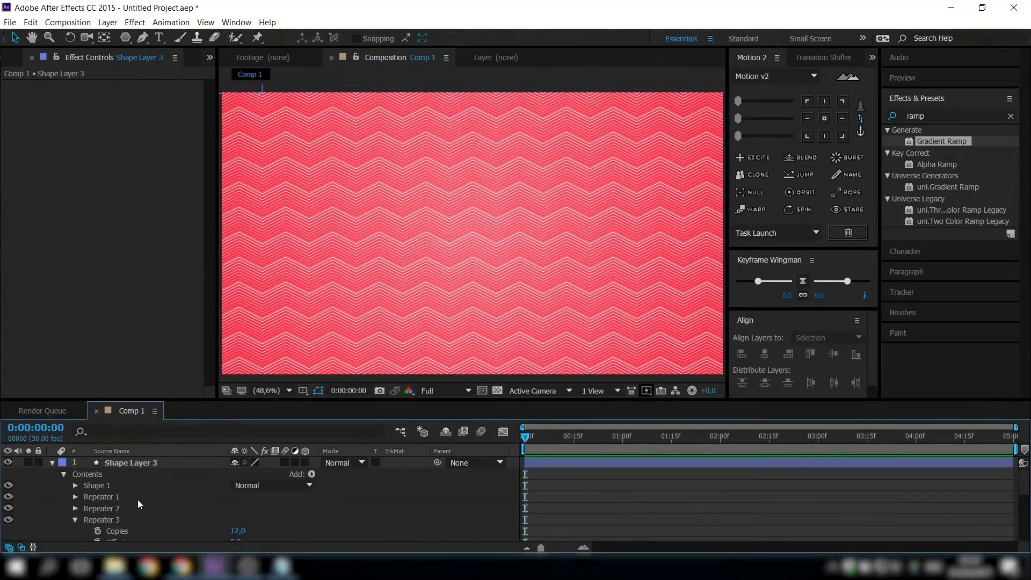
pyautogui.click(52, 461)
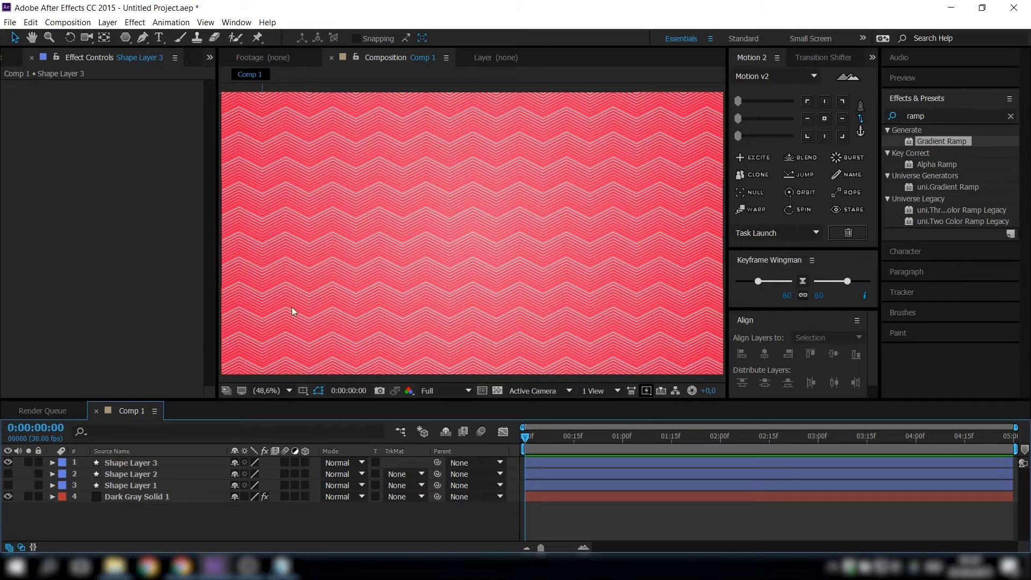
# Lower Shape Layer 3's opacity to 20% so the zigzag pattern blends subtly into the red gradient.
pyautogui.click(146, 464)
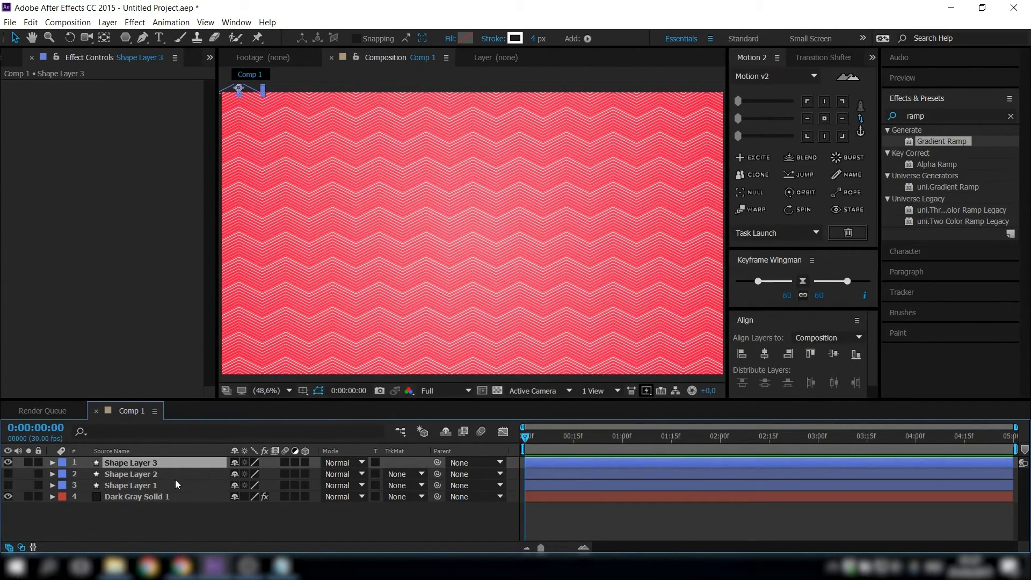
pyautogui.press('t')
pyautogui.click(236, 475)
pyautogui.write('20')
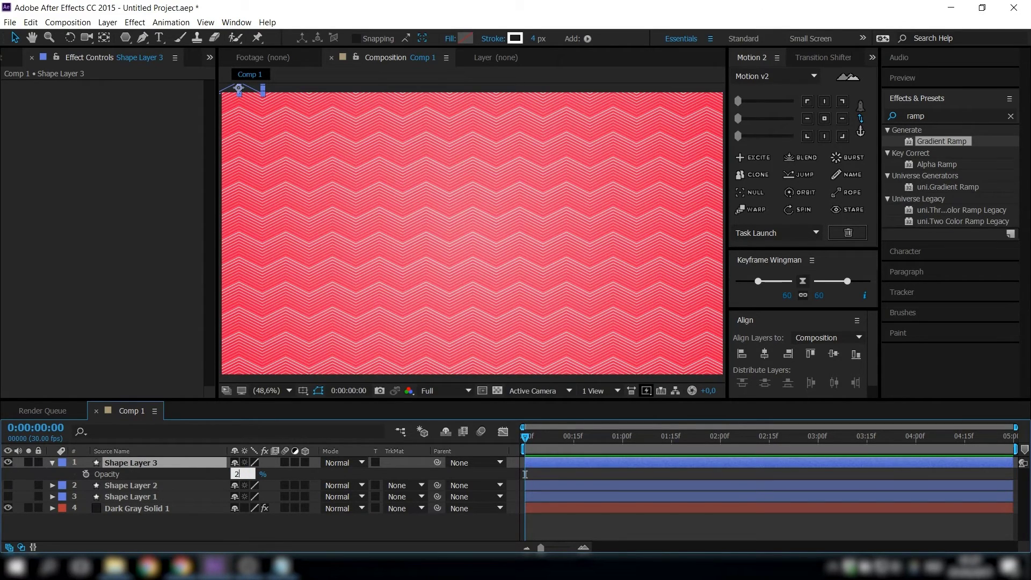
pyautogui.press('Return')
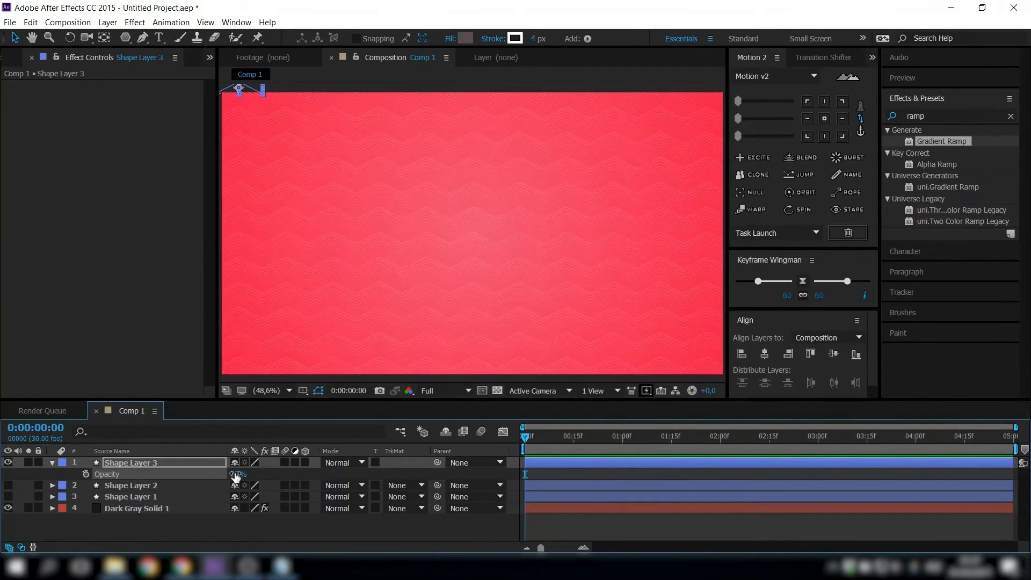
# Change Shape Layer 3's blending mode to Add, deselect the layer and collapse its opacity property.
pyautogui.click(356, 462)
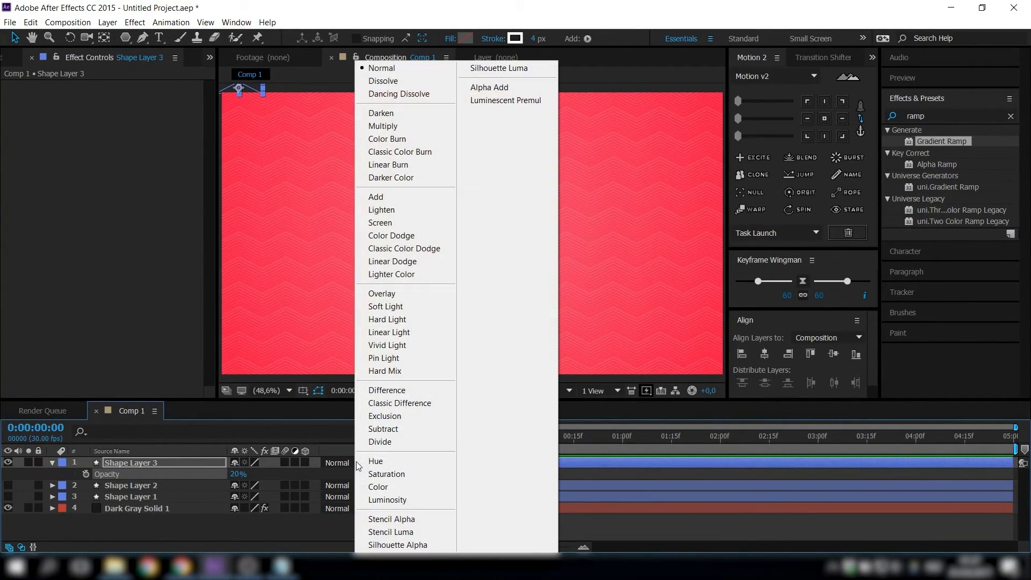
pyautogui.click(389, 197)
pyautogui.click(371, 530)
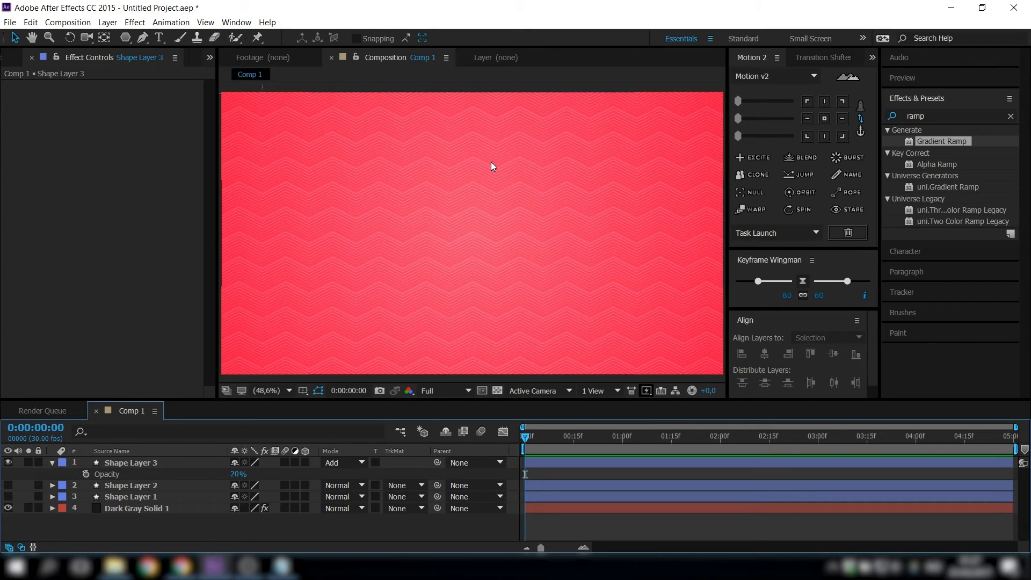
pyautogui.click(8, 462)
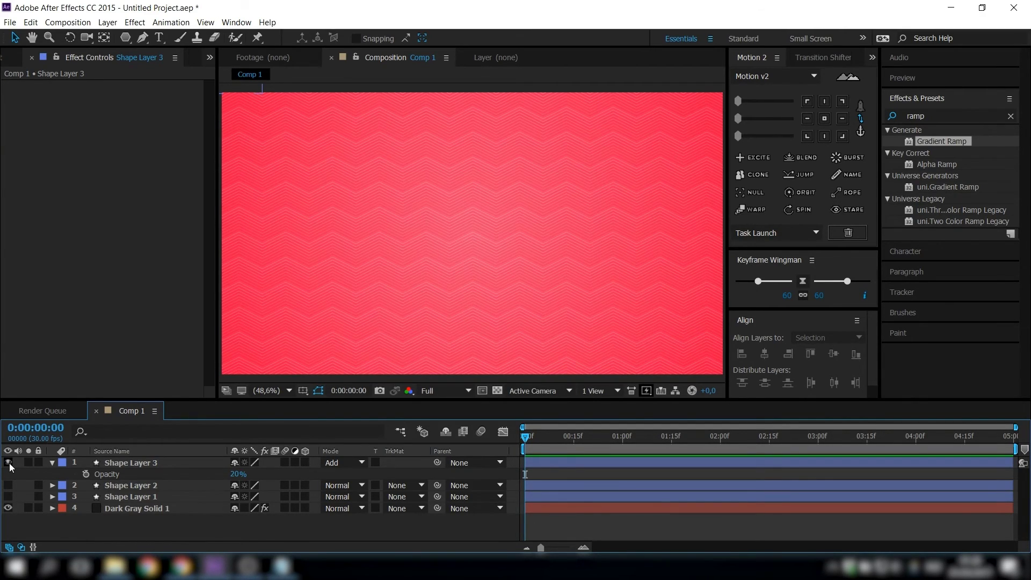
pyautogui.click(53, 462)
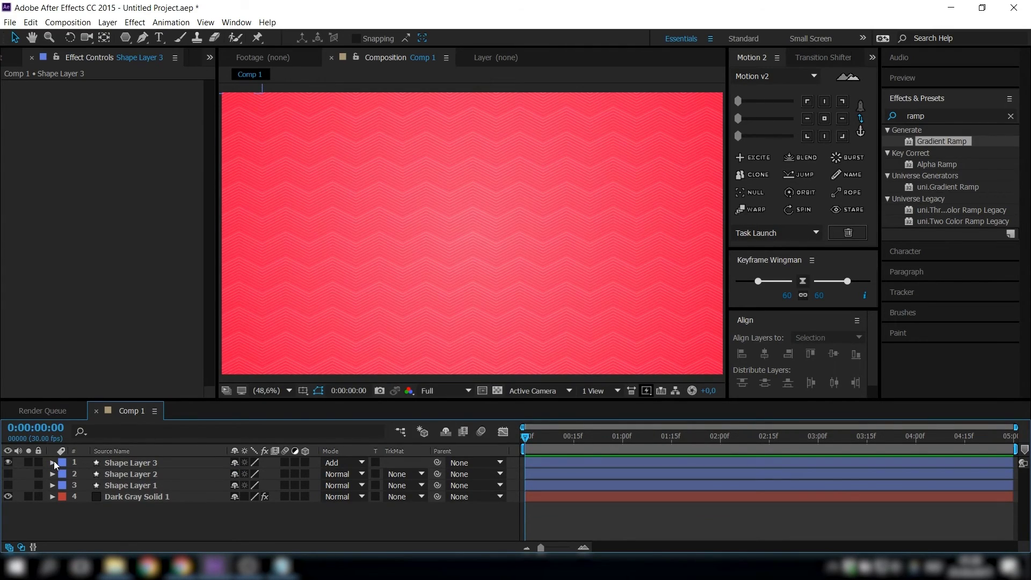